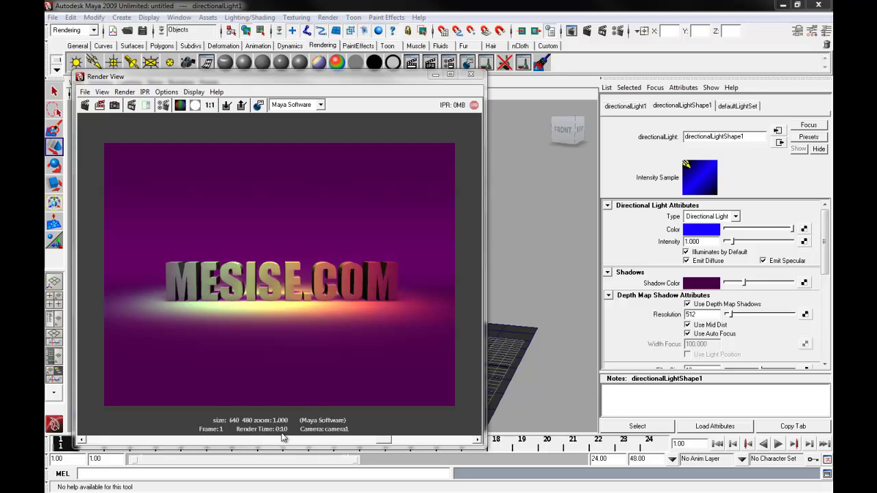
# Compare the stored MESISE.COM renders in Render View and examine how the lights surround the text in the perspective view
pyautogui.moveTo(381, 440); pyautogui.dragTo(106, 439)
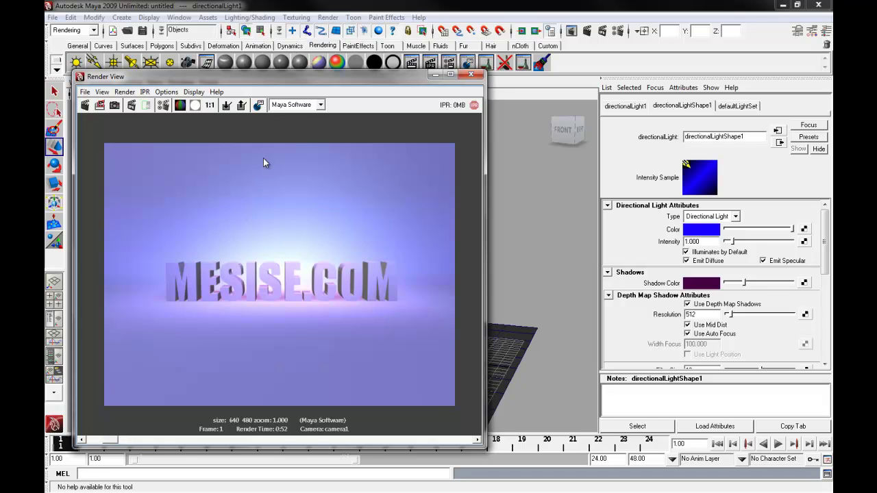
pyautogui.moveTo(217, 77); pyautogui.dragTo(505, 83)
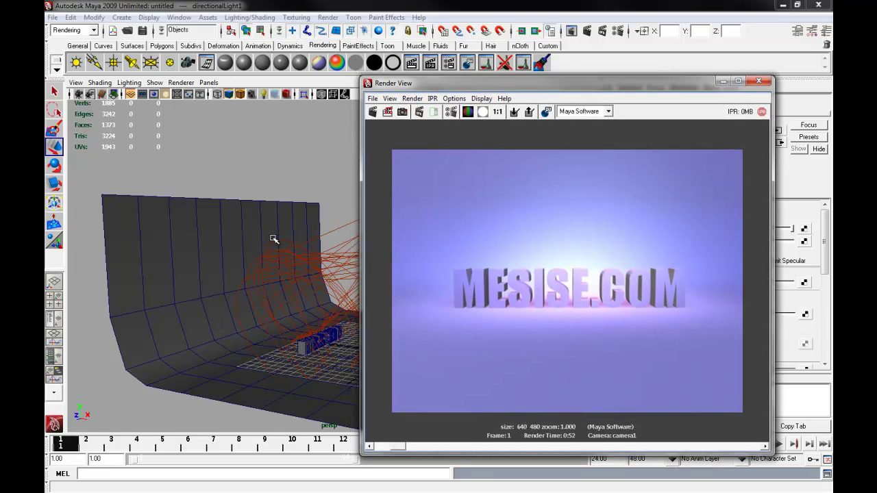
pyautogui.click(304, 193)
pyautogui.keyDown('alt'); pyautogui.moveTo(298, 257); pyautogui.dragTo(225, 235); pyautogui.keyUp('alt')
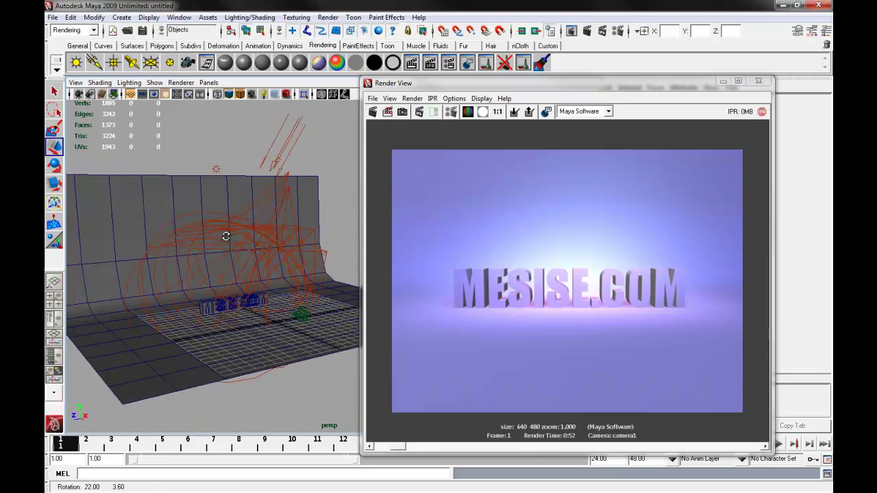
pyautogui.keyDown('alt'); pyautogui.moveTo(226, 235); pyautogui.dragTo(211, 251, button='right'); pyautogui.keyUp('alt')
pyautogui.keyDown('alt'); pyautogui.moveTo(223, 249); pyautogui.dragTo(220, 250); pyautogui.keyUp('alt')
pyautogui.keyDown('alt'); pyautogui.moveTo(229, 246); pyautogui.dragTo(238, 256, button='middle'); pyautogui.keyUp('alt')
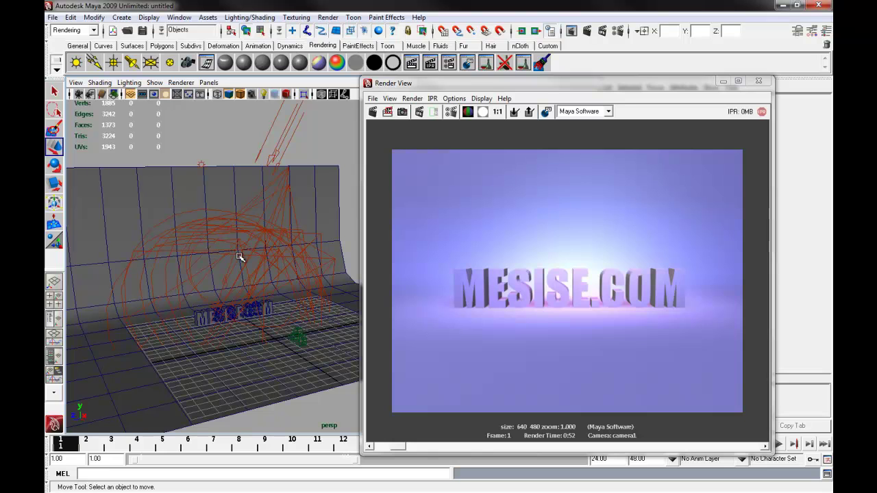
pyautogui.moveTo(239, 257)
pyautogui.keyDown('alt'); pyautogui.mouseDown()
pyautogui.moveTo(264, 247)
pyautogui.moveTo(242, 248)
pyautogui.mouseUp(); pyautogui.keyUp('alt')
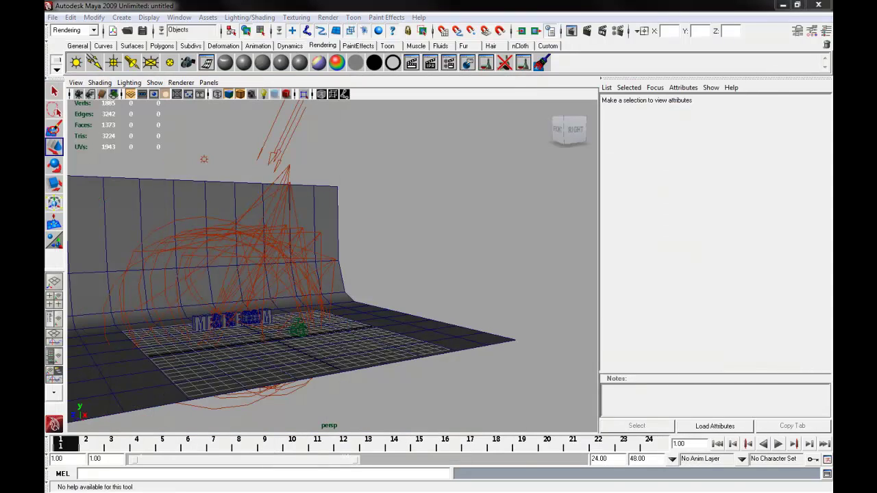
# Inspect the attributes of one spot light and compare its placement with the render before closing Render View
pyautogui.moveTo(45, 50)
pyautogui.mouseDown()
pyautogui.moveTo(518, 52)
pyautogui.moveTo(45, 57)
pyautogui.mouseUp()
pyautogui.keyDown('alt'); pyautogui.moveTo(442, 193); pyautogui.dragTo(447, 209); pyautogui.keyUp('alt')
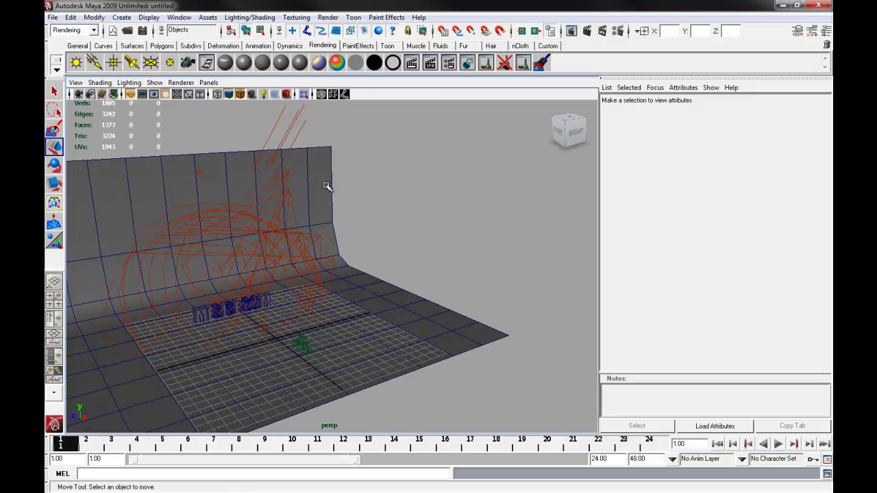
pyautogui.keyDown('alt'); pyautogui.moveTo(327, 185); pyautogui.dragTo(490, 286); pyautogui.keyUp('alt')
pyautogui.click(286, 161)
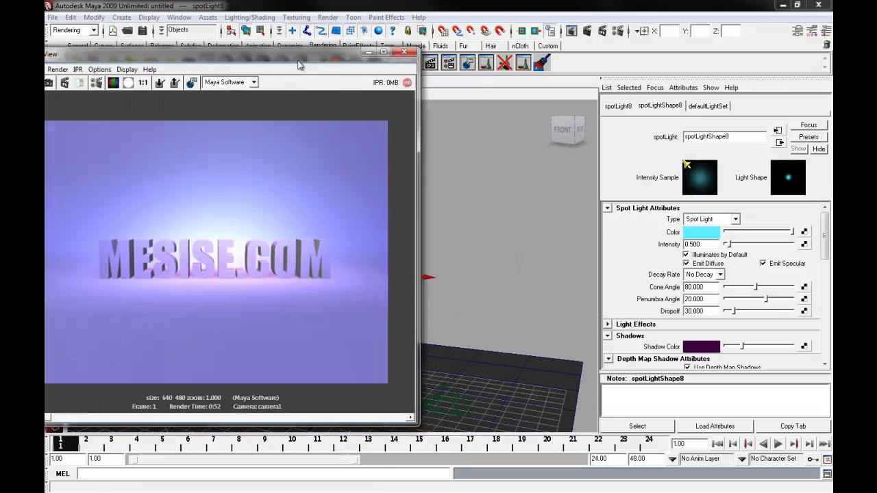
pyautogui.moveTo(298, 65); pyautogui.dragTo(353, 68)
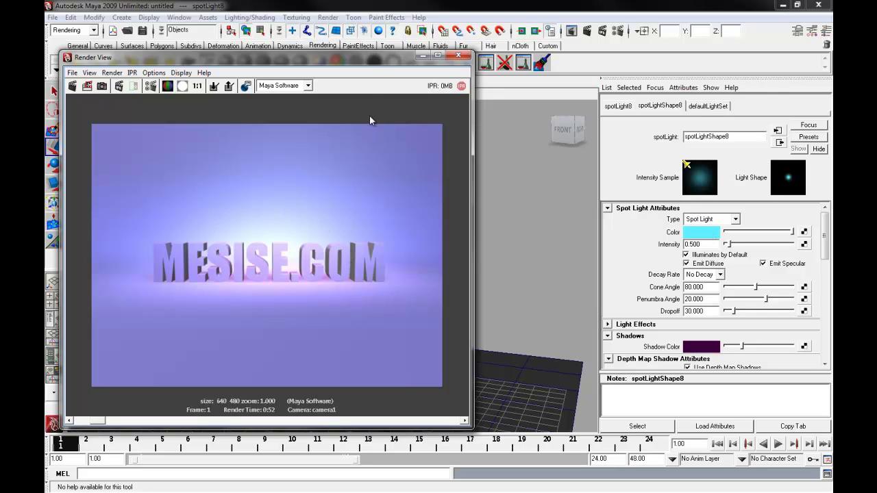
pyautogui.click(457, 55)
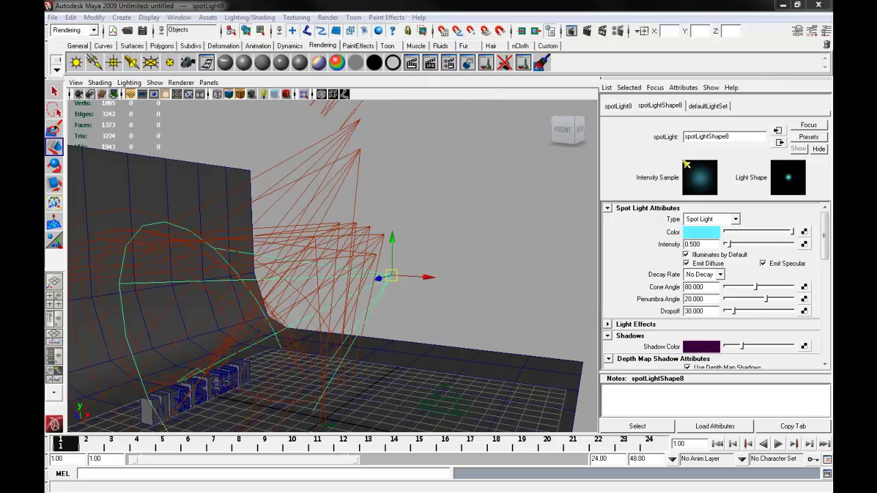
pyautogui.click(493, 219)
pyautogui.keyDown('alt'); pyautogui.moveTo(493, 219); pyautogui.dragTo(318, 238); pyautogui.keyUp('alt')
pyautogui.keyDown('alt'); pyautogui.moveTo(318, 239); pyautogui.dragTo(378, 207, button='middle'); pyautogui.keyUp('alt')
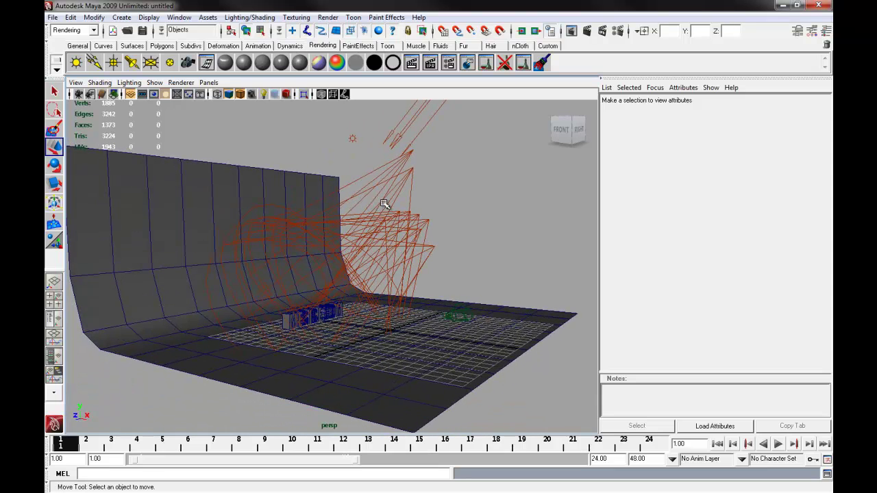
# Save the scene to the Desktop as a mayaBinary file named 001
pyautogui.hotkey('ctrl', 's')
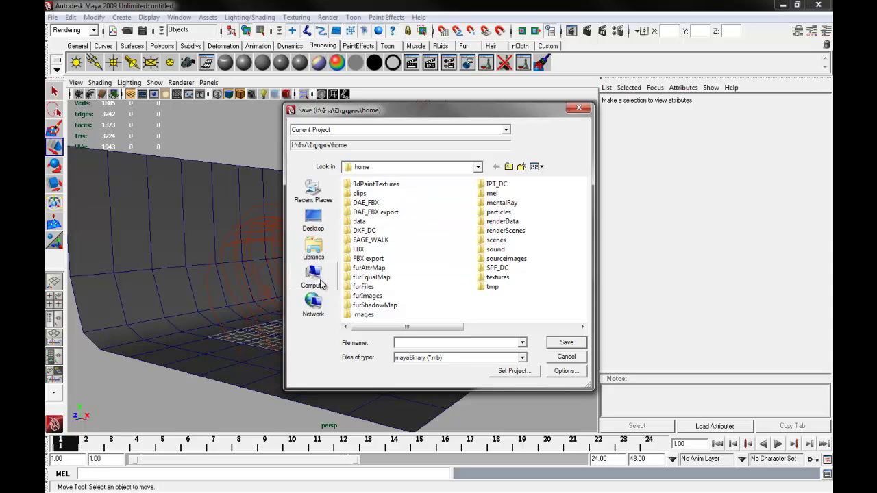
pyautogui.click(313, 220)
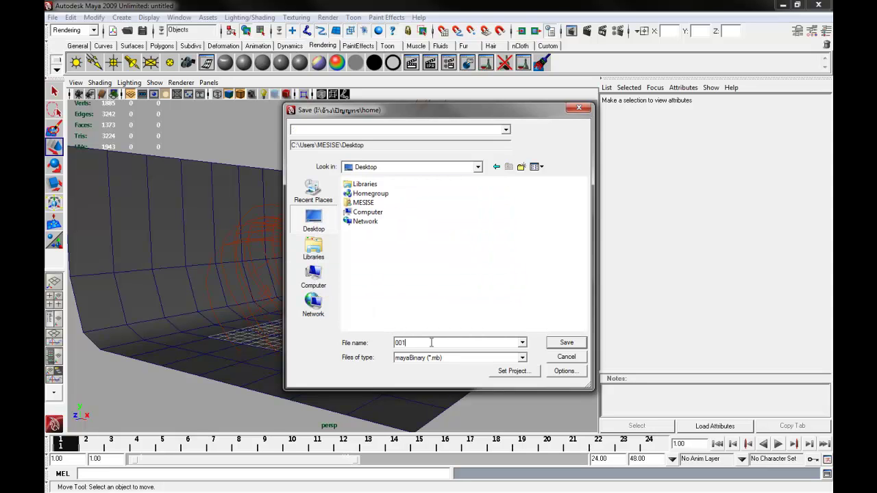
pyautogui.press('Return')
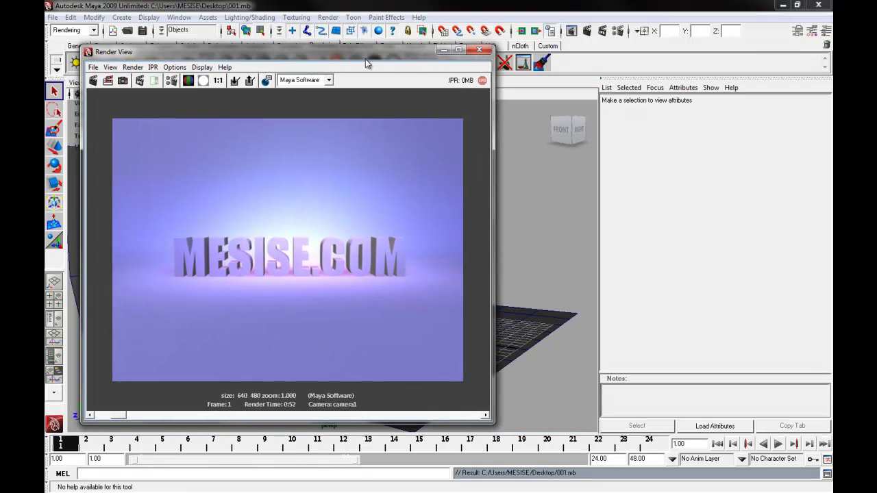
# Compare the purple and blue stored renders of the MESISE.COM text again and close Render View
pyautogui.moveTo(125, 419); pyautogui.dragTo(394, 425)
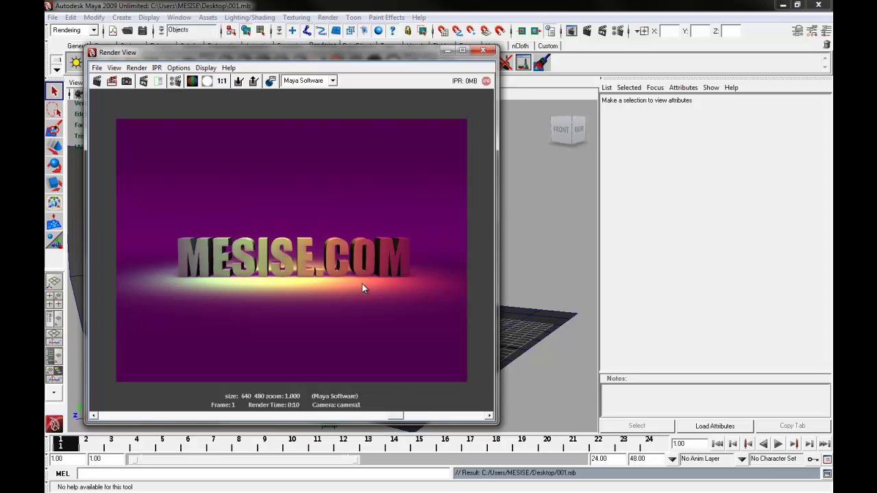
pyautogui.moveTo(395, 416); pyautogui.dragTo(115, 423)
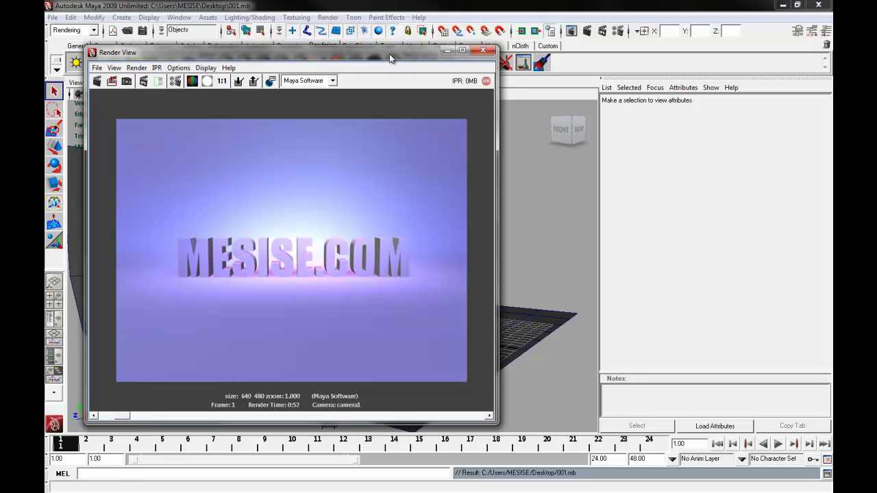
pyautogui.click(483, 50)
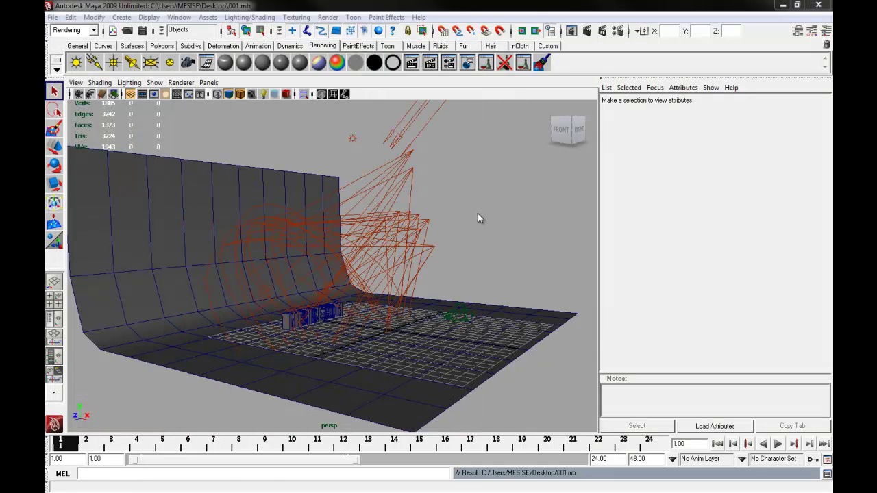
# Create a polygon plane in a new scene, scale it uniformly to about 27.6, and display it shaded
pyautogui.keyDown('alt'); pyautogui.moveTo(478, 213); pyautogui.dragTo(471, 226); pyautogui.keyUp('alt')
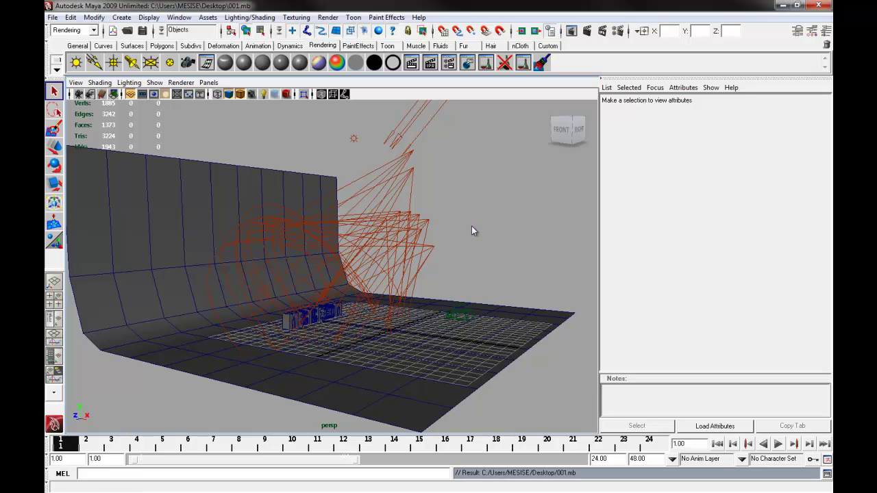
pyautogui.hotkey('ctrl', 'n')
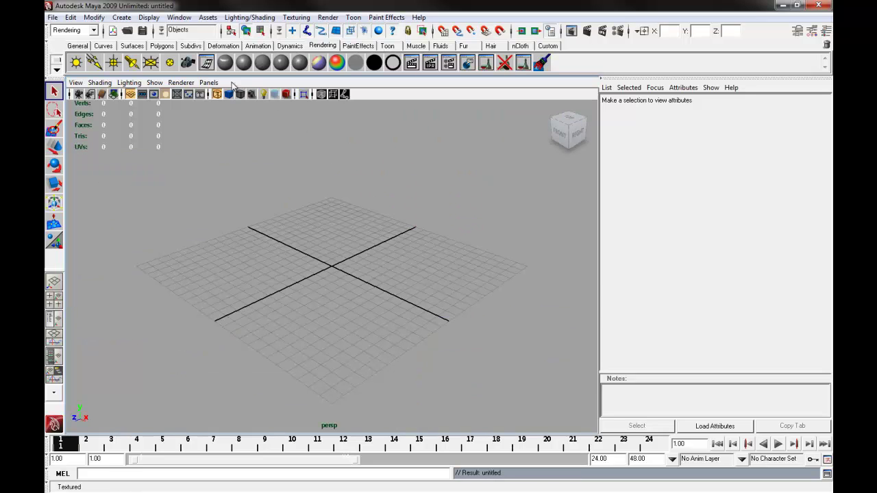
pyautogui.click(163, 46)
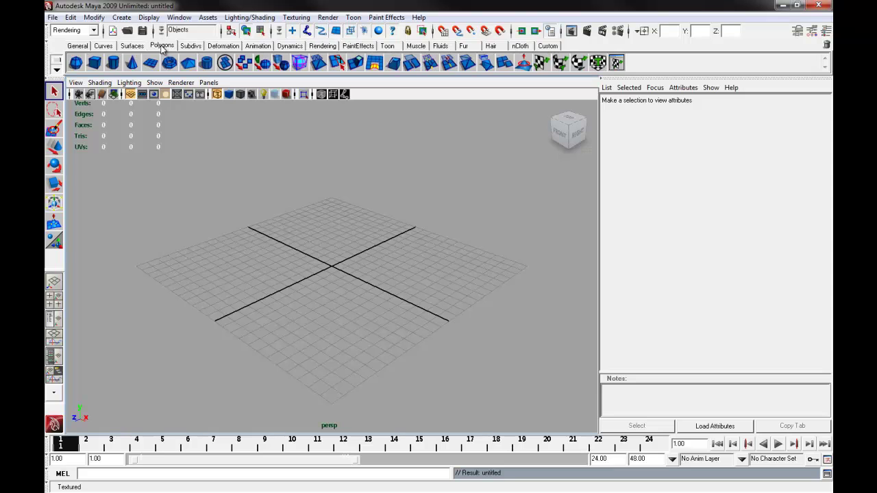
pyautogui.click(150, 63)
pyautogui.press('r')
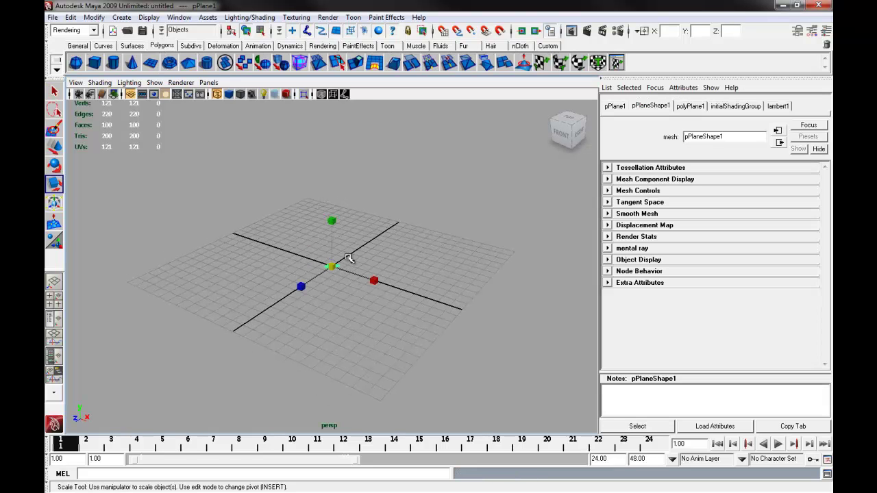
pyautogui.moveTo(331, 266); pyautogui.dragTo(554, 216)
pyautogui.press('5')
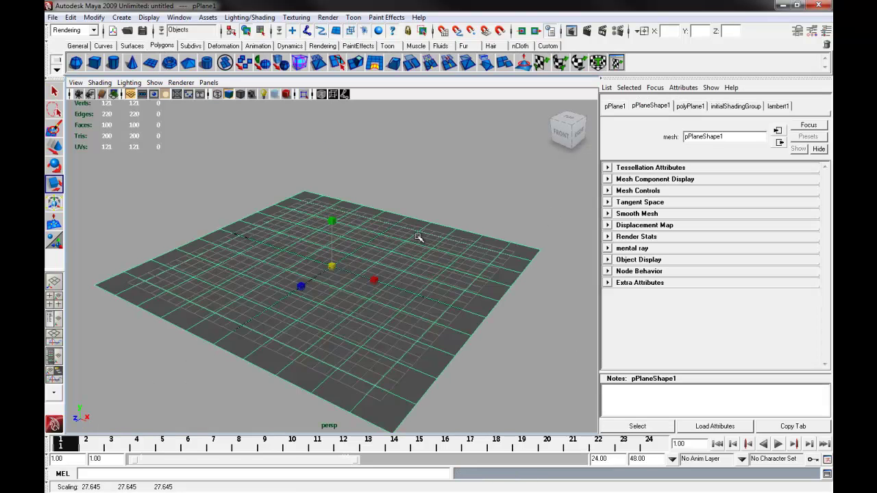
pyautogui.keyDown('alt'); pyautogui.moveTo(417, 237); pyautogui.dragTo(462, 236); pyautogui.keyUp('alt')
pyautogui.click(486, 241)
pyautogui.click(382, 243)
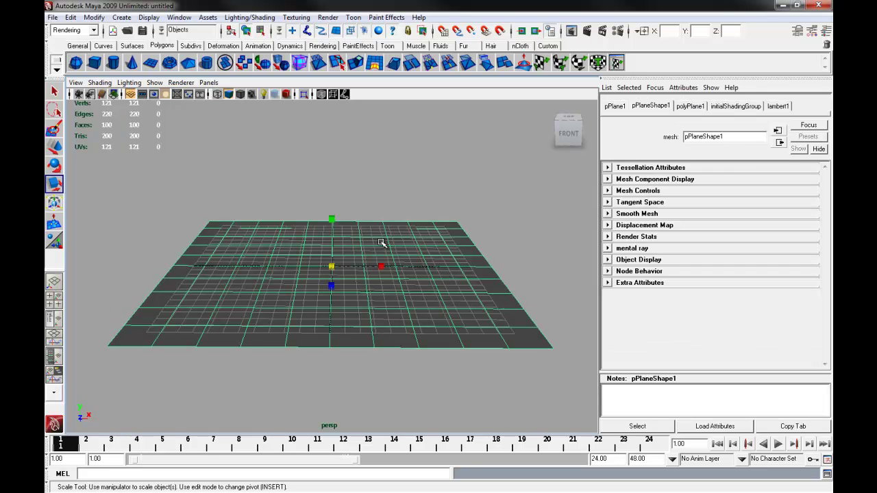
pyautogui.rightClick(411, 257)
pyautogui.moveTo(412, 257); pyautogui.dragTo(381, 255, button='right')
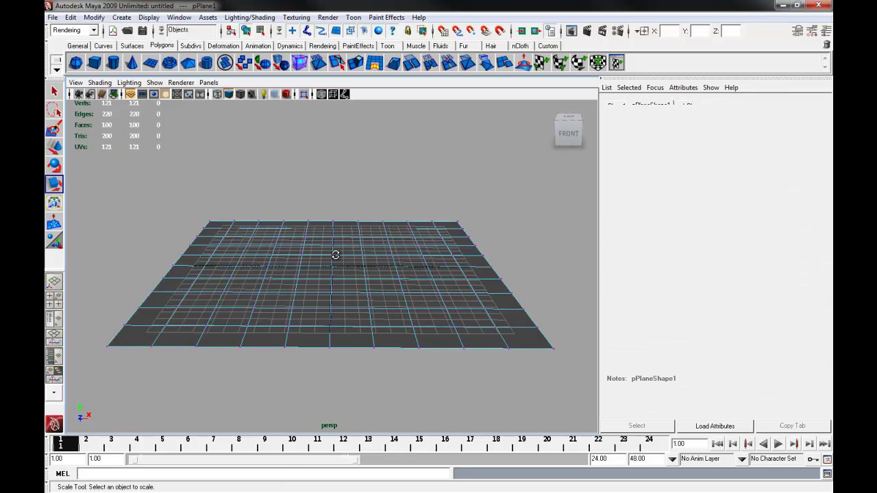
pyautogui.keyDown('alt'); pyautogui.moveTo(333, 254); pyautogui.dragTo(217, 338); pyautogui.keyUp('alt')
pyautogui.press('w')
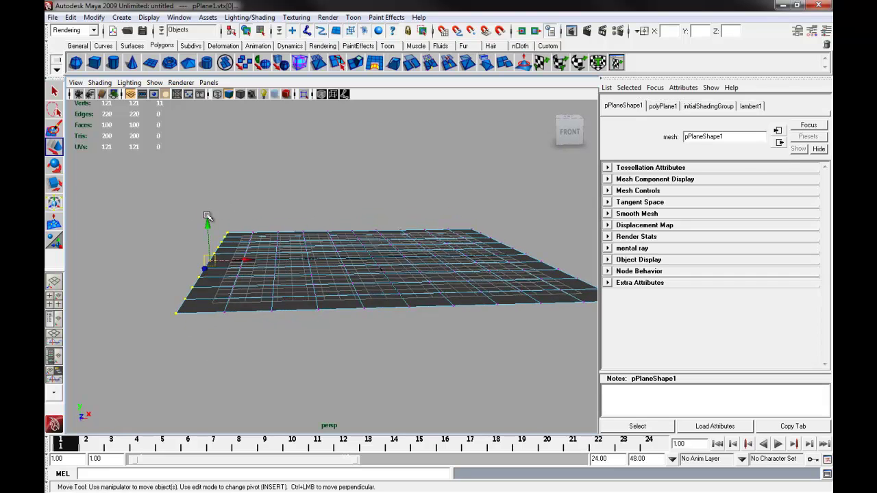
pyautogui.click(150, 62)
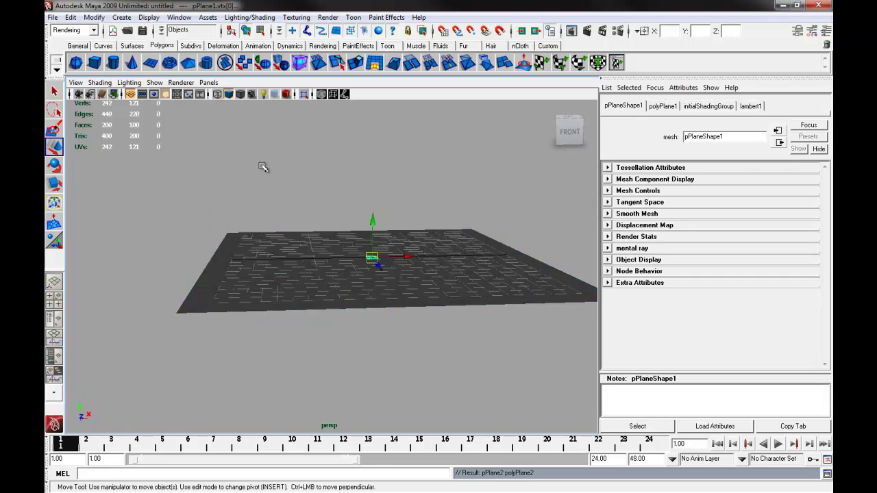
pyautogui.keyDown('alt'); pyautogui.moveTo(370, 235); pyautogui.dragTo(294, 258); pyautogui.keyUp('alt')
pyautogui.press('r')
pyautogui.press('e')
pyautogui.press('w')
pyautogui.keyDown('alt'); pyautogui.moveTo(370, 179); pyautogui.dragTo(331, 199); pyautogui.keyUp('alt')
pyautogui.click(331, 199)
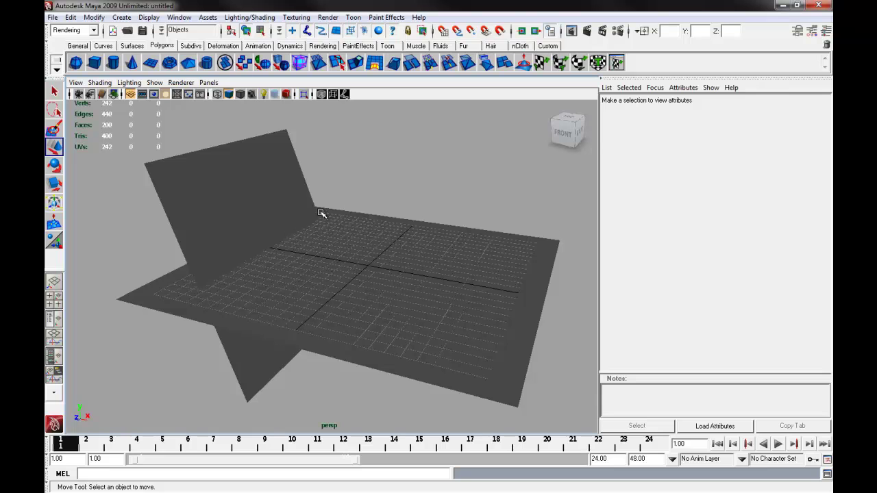
pyautogui.click(286, 200)
pyautogui.press('Delete')
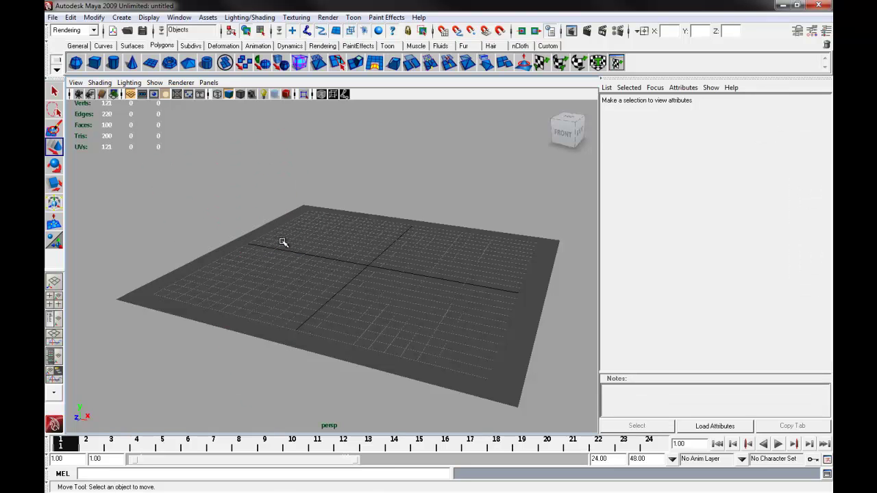
# Raise the row of vertices along the plane's negative-X edge to form an upright back wall
pyautogui.click(282, 242)
pyautogui.keyDown('alt'); pyautogui.moveTo(283, 242); pyautogui.dragTo(343, 246); pyautogui.keyUp('alt')
pyautogui.moveTo(304, 245); pyautogui.dragTo(278, 243, button='right')
pyautogui.keyDown('alt'); pyautogui.moveTo(278, 243); pyautogui.dragTo(210, 214); pyautogui.keyUp('alt')
pyautogui.moveTo(204, 336); pyautogui.dragTo(220, 357)
pyautogui.keyDown('alt'); pyautogui.moveTo(221, 351); pyautogui.dragTo(220, 295); pyautogui.keyUp('alt')
pyautogui.moveTo(208, 230); pyautogui.dragTo(209, 55)
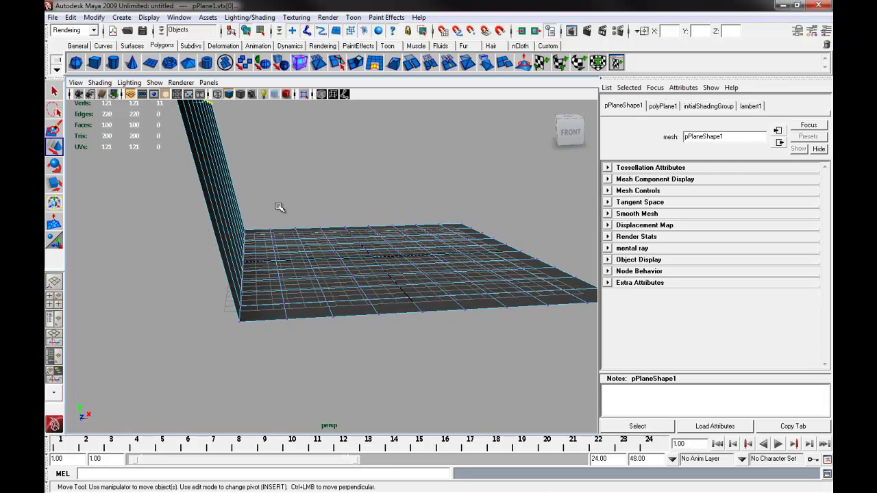
# Raise the back wall's top vertices slightly more and shift them toward the floor to make the wall steeper
pyautogui.keyDown('alt'); pyautogui.moveTo(278, 206); pyautogui.dragTo(248, 171, button='right'); pyautogui.keyUp('alt')
pyautogui.keyDown('alt'); pyautogui.moveTo(243, 185); pyautogui.dragTo(236, 219, button='middle'); pyautogui.keyUp('alt')
pyautogui.keyDown('alt'); pyautogui.moveTo(236, 219); pyautogui.dragTo(231, 217); pyautogui.keyUp('alt')
pyautogui.moveTo(211, 131); pyautogui.dragTo(211, 113)
pyautogui.moveTo(254, 141); pyautogui.dragTo(278, 140)
# Raise the vertex row at the wall's base by about 3 units and shift it toward the floor to shape a bent transition
pyautogui.moveTo(180, 254); pyautogui.dragTo(257, 370)
pyautogui.moveTo(247, 255); pyautogui.dragTo(246, 227)
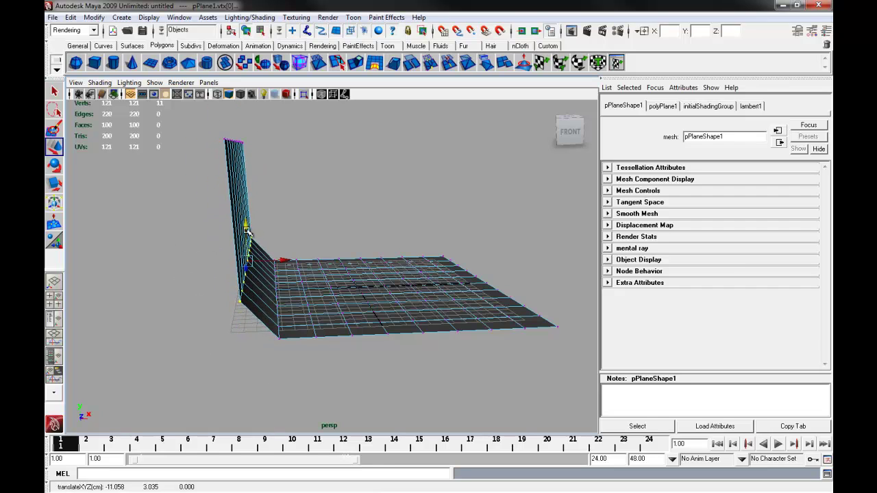
pyautogui.moveTo(260, 378); pyautogui.dragTo(274, 252)
pyautogui.keyDown('alt'); pyautogui.moveTo(273, 257); pyautogui.dragTo(275, 236); pyautogui.keyUp('alt')
pyautogui.moveTo(176, 226); pyautogui.dragTo(258, 289)
pyautogui.moveTo(290, 257); pyautogui.dragTo(305, 257)
# Shift the wall's top vertex row slightly away from the floor and return the backdrop to object mode
pyautogui.keyDown('alt'); pyautogui.moveTo(306, 287); pyautogui.dragTo(300, 354, button='middle'); pyautogui.keyUp('alt')
pyautogui.moveTo(178, 164); pyautogui.dragTo(284, 239)
pyautogui.moveTo(272, 208)
pyautogui.mouseDown()
pyautogui.moveTo(301, 213)
pyautogui.moveTo(266, 207)
pyautogui.mouseUp()
pyautogui.click(289, 213)
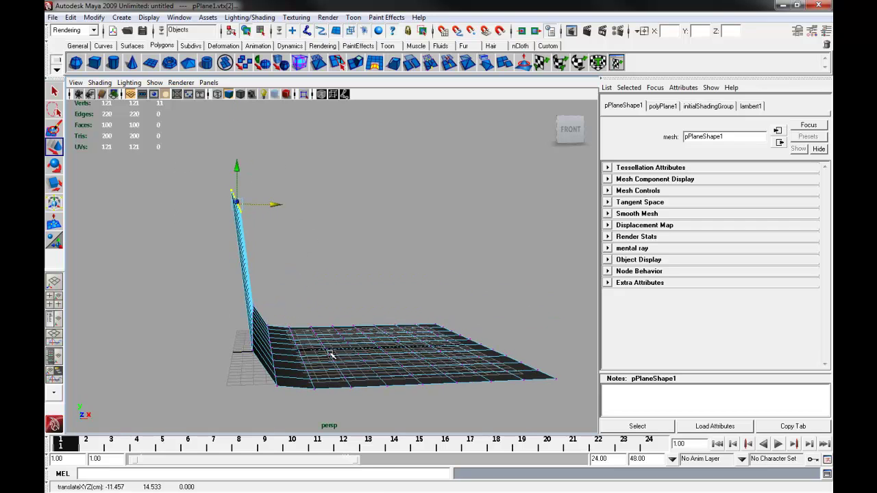
pyautogui.keyDown('alt'); pyautogui.moveTo(333, 354); pyautogui.dragTo(323, 345); pyautogui.keyUp('alt')
pyautogui.moveTo(320, 289); pyautogui.dragTo(353, 275, button='right')
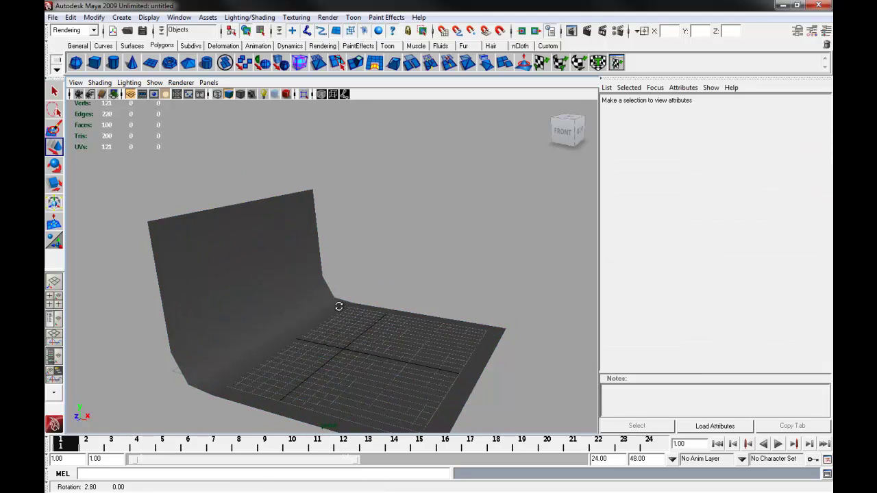
# Display the backdrop with its wireframe on the shaded surface
pyautogui.keyDown('alt'); pyautogui.moveTo(336, 304); pyautogui.dragTo(303, 300); pyautogui.keyUp('alt')
pyautogui.click(100, 83)
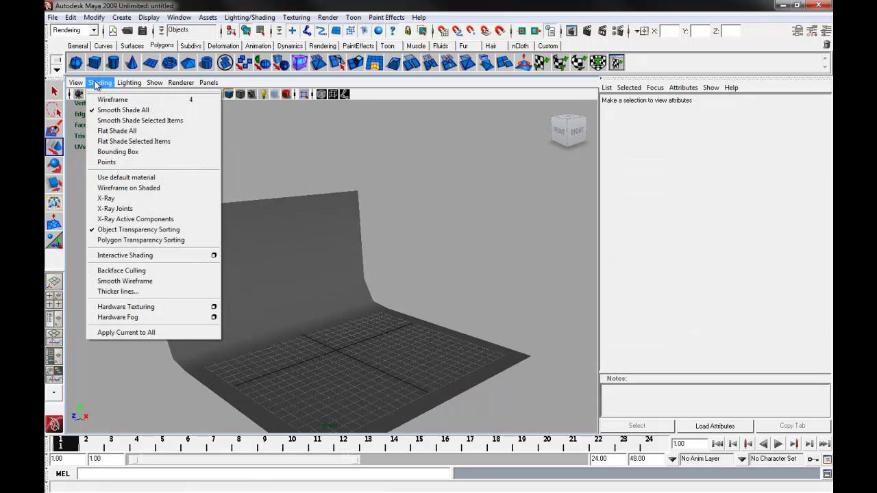
pyautogui.click(157, 190)
pyautogui.moveTo(322, 274)
pyautogui.keyDown('alt'); pyautogui.mouseDown()
pyautogui.moveTo(390, 249)
pyautogui.moveTo(305, 321)
pyautogui.moveTo(325, 266)
pyautogui.moveTo(356, 258)
pyautogui.mouseUp(); pyautogui.keyUp('alt')
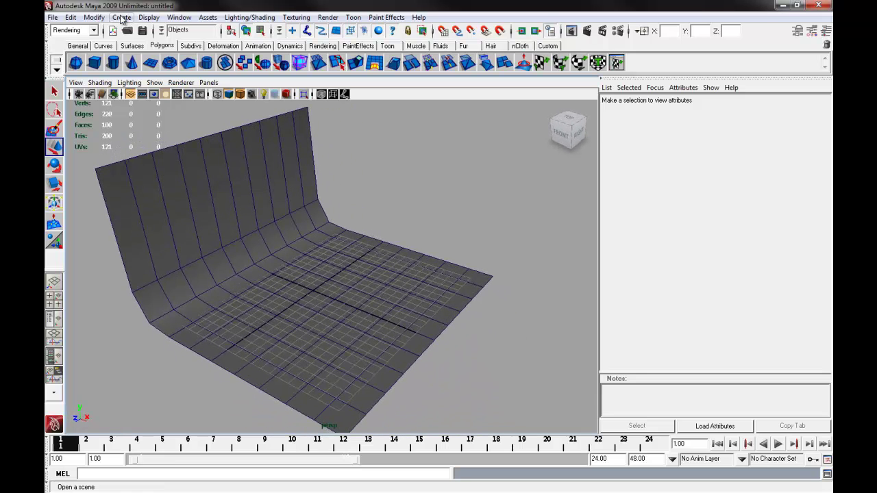
# Open the Text creation options, reset them to defaults and enter MESISE.COM as the text
pyautogui.click(122, 18)
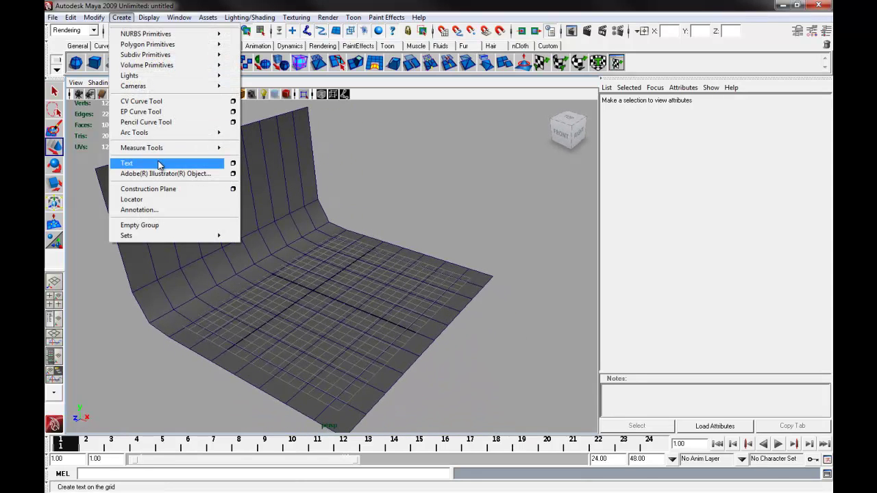
pyautogui.click(232, 163)
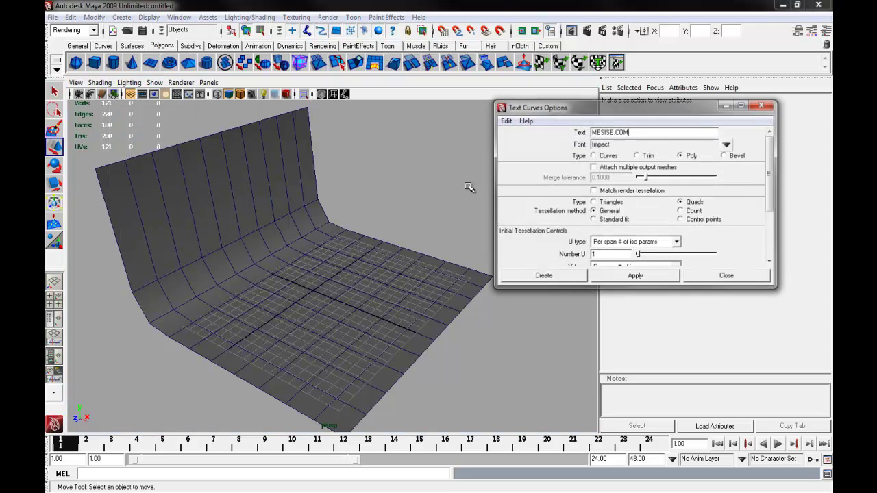
pyautogui.moveTo(646, 109); pyautogui.dragTo(533, 121)
pyautogui.click(391, 134)
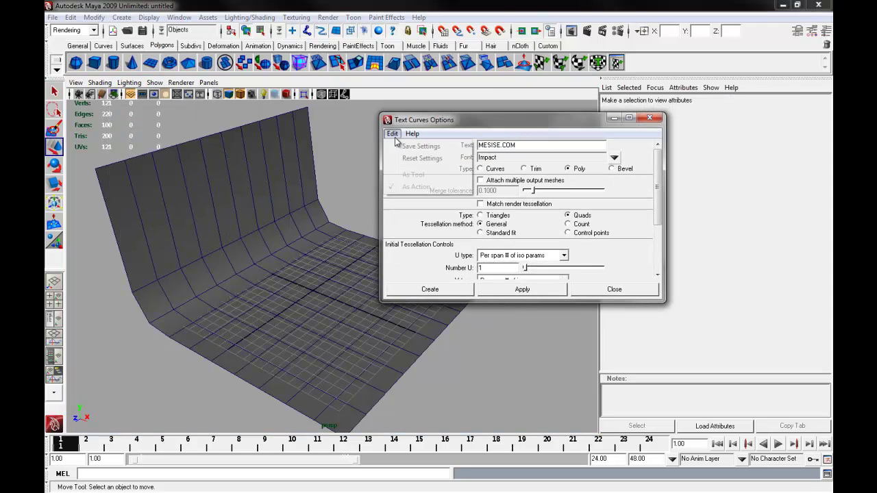
pyautogui.click(418, 158)
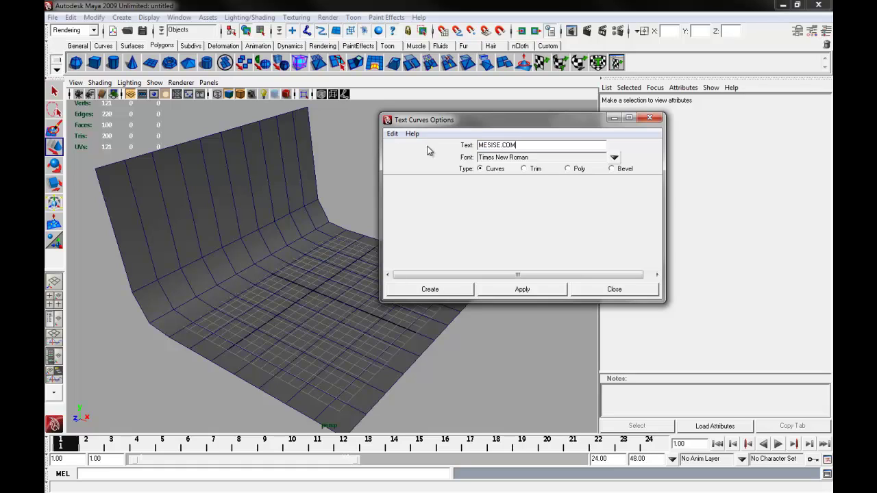
pyautogui.press('Return')
# Set the text's font to Impact with the Regular style
pyautogui.click(614, 158)
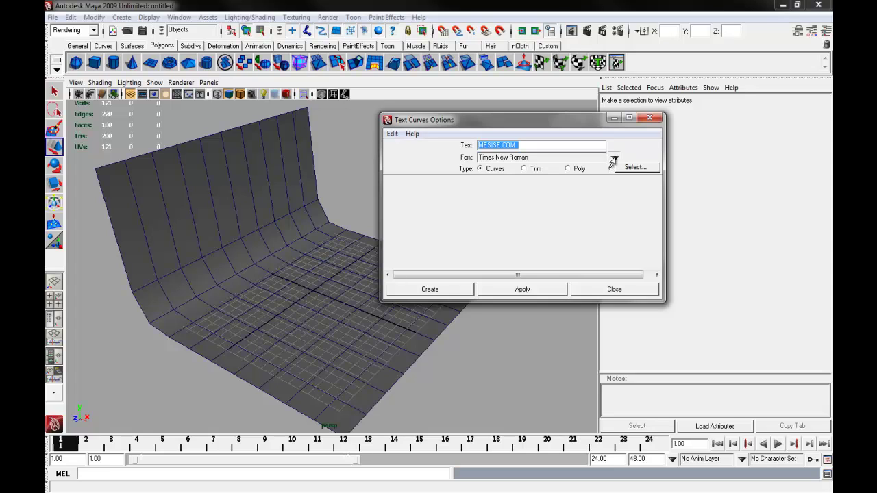
pyautogui.click(627, 167)
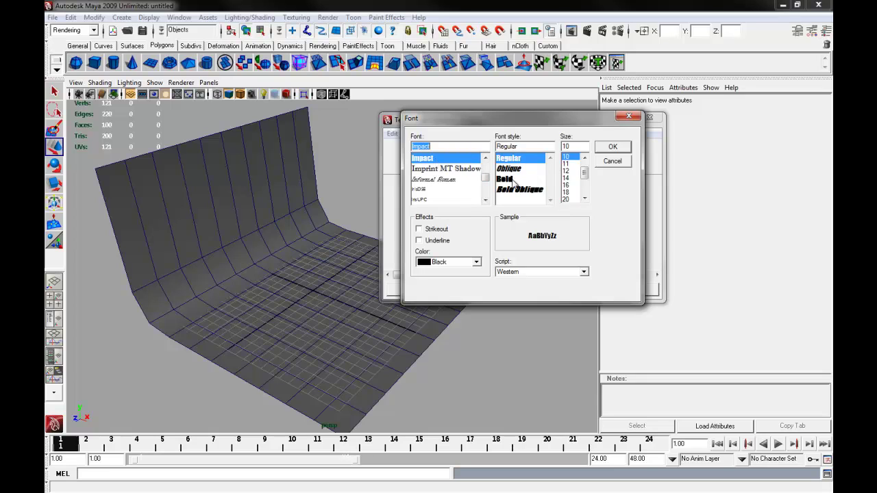
pyautogui.click(512, 180)
pyautogui.click(515, 158)
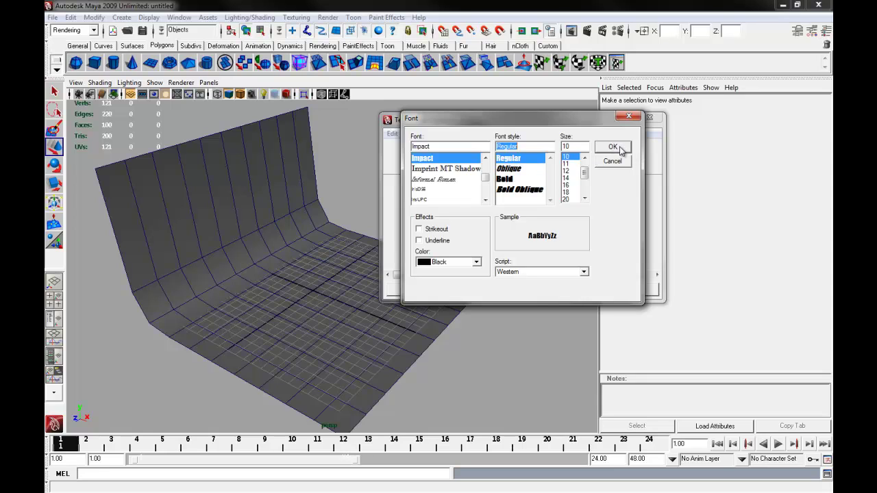
pyautogui.click(619, 149)
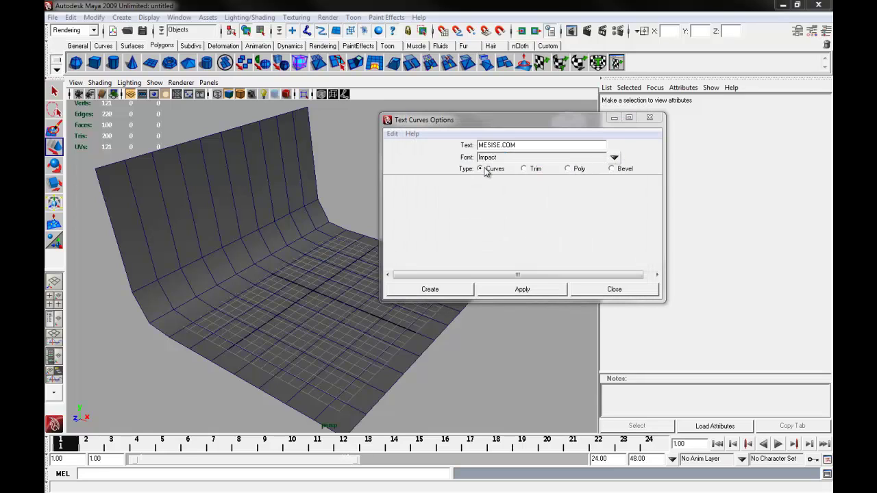
# Set the text output type to Poly, using Quads and the General tessellation method
pyautogui.click(568, 169)
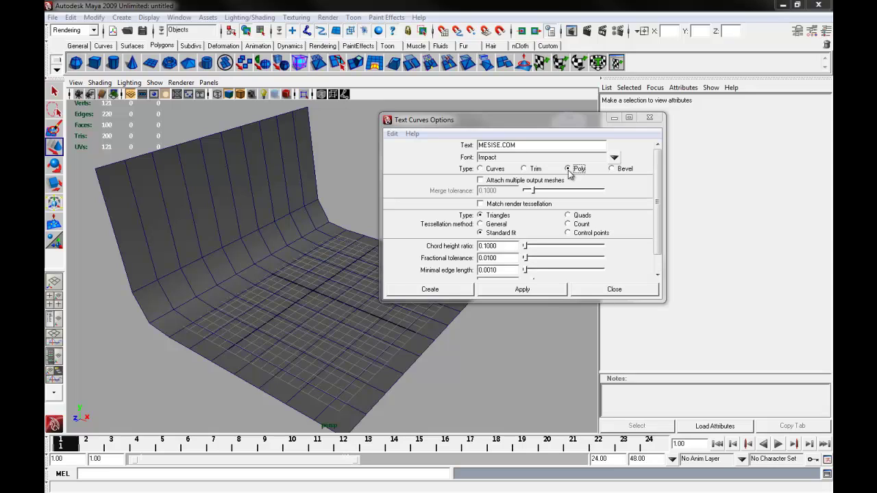
pyautogui.scroll(-1, 650, 209)
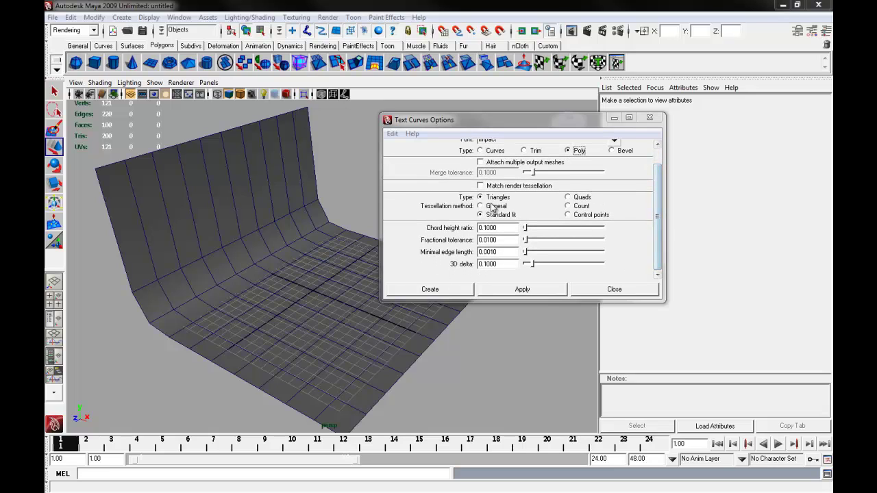
pyautogui.click(569, 197)
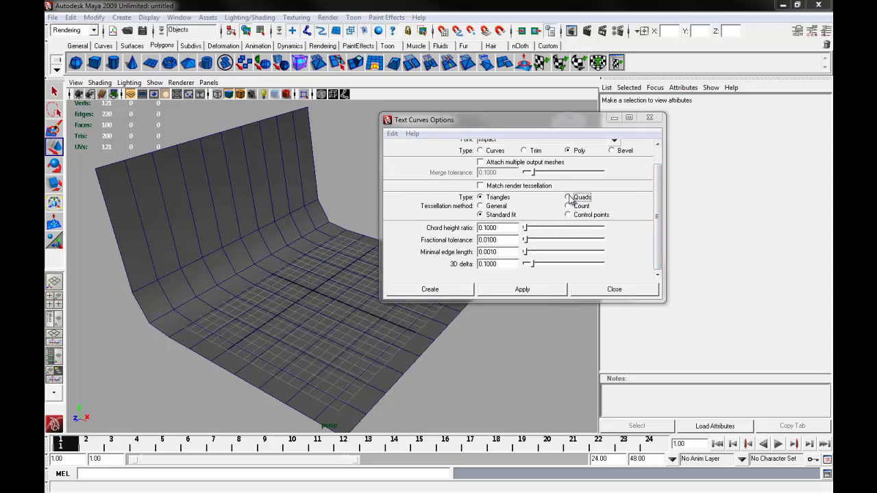
pyautogui.click(482, 207)
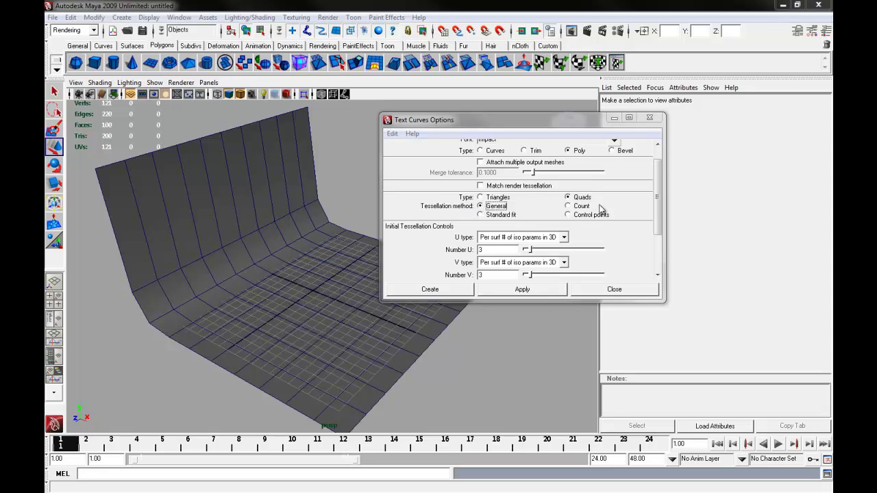
# Set both the U type and V type of the initial tessellation to Per span # of iso params
pyautogui.scroll(-3, 647, 219)
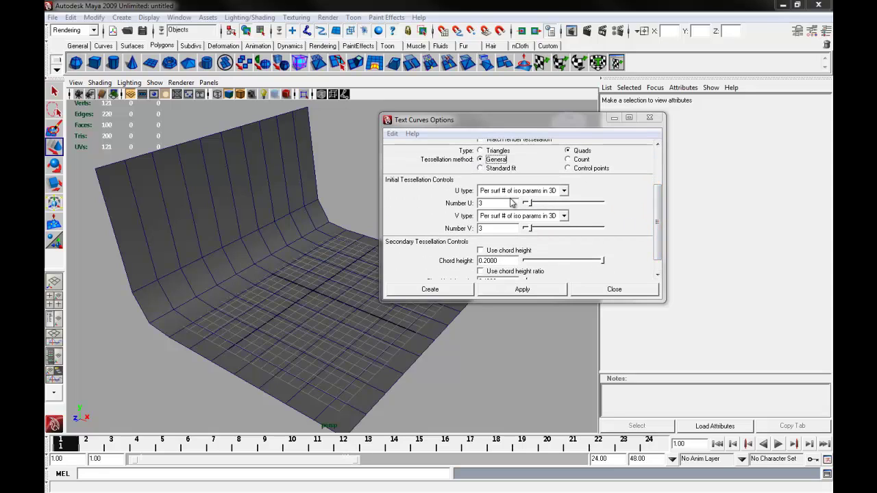
pyautogui.click(506, 191)
pyautogui.click(493, 193)
pyautogui.click(492, 215)
pyautogui.click(497, 215)
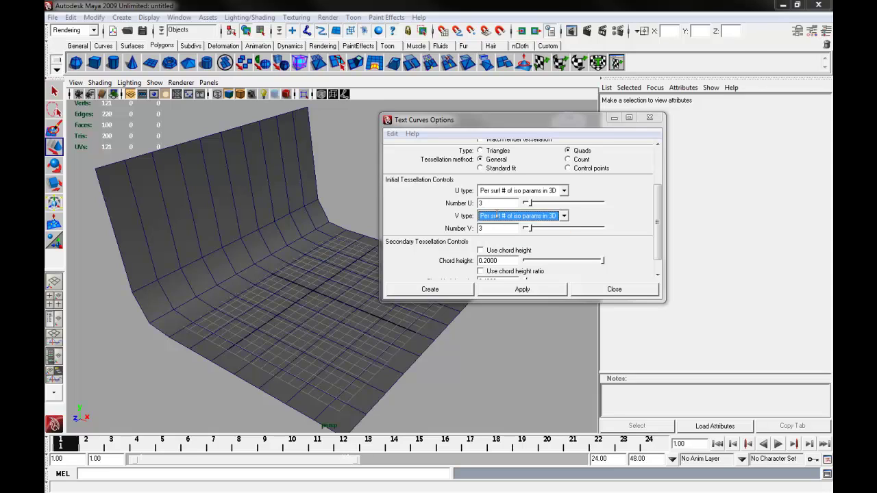
pyautogui.click(505, 191)
pyautogui.click(510, 193)
pyautogui.click(513, 193)
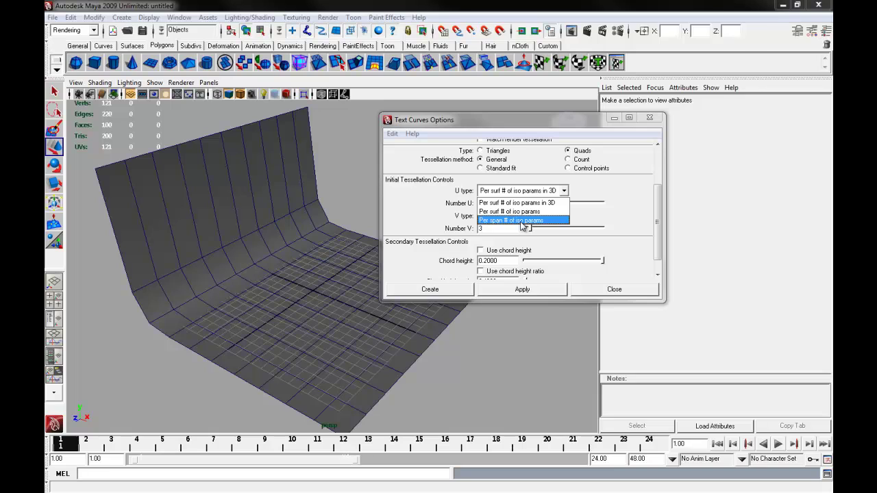
pyautogui.click(523, 221)
pyautogui.click(490, 219)
pyautogui.click(514, 249)
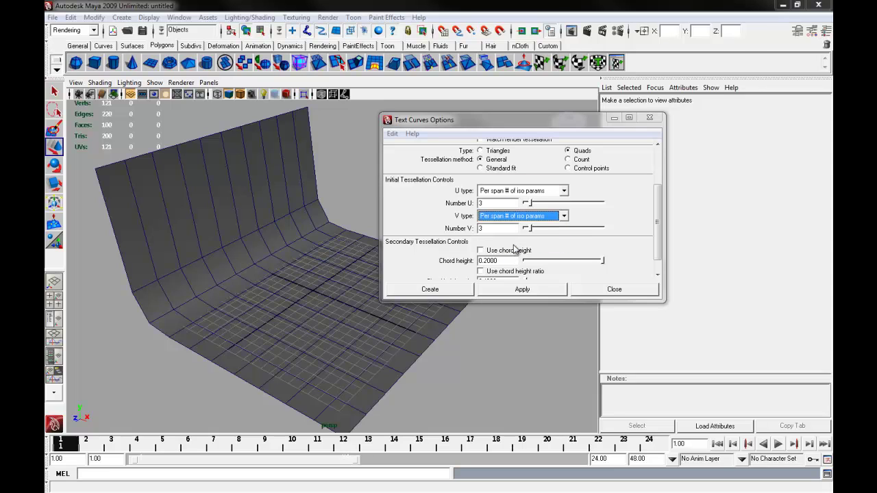
# Set Number U and Number V to 1 for the per-span tessellation and create the polygon text
pyautogui.click(516, 194)
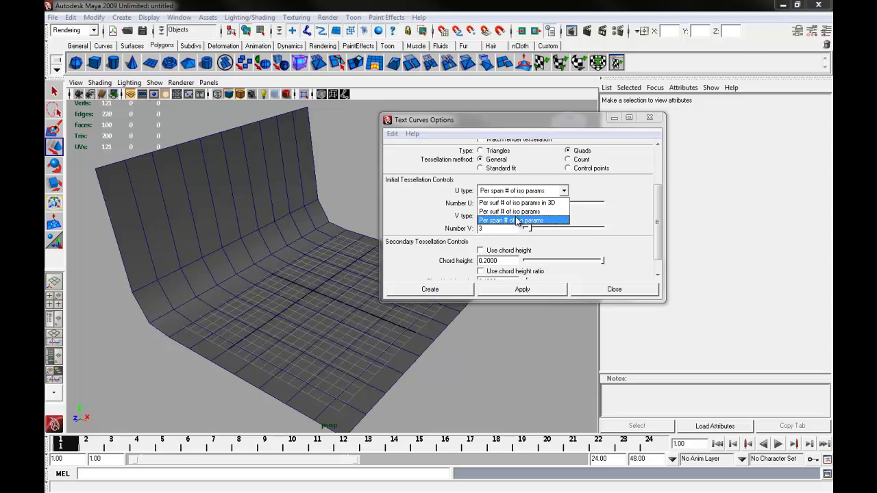
pyautogui.click(508, 220)
pyautogui.click(512, 216)
pyautogui.click(510, 246)
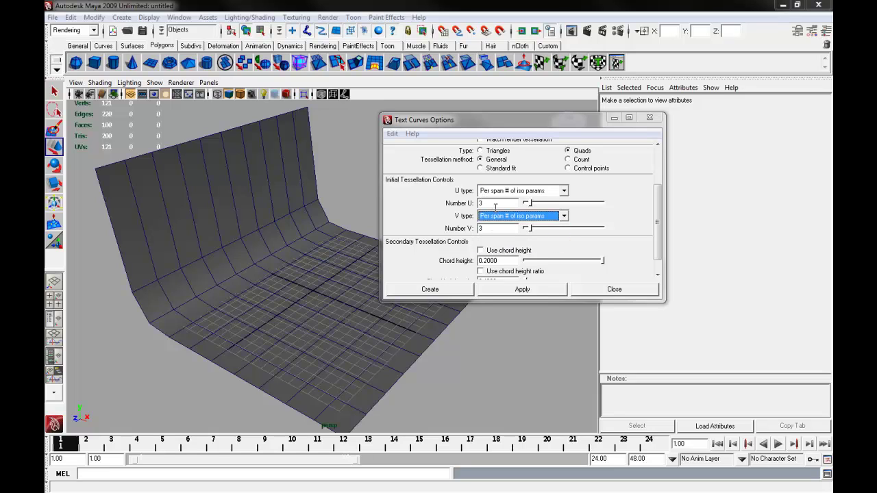
pyautogui.doubleClick(487, 202)
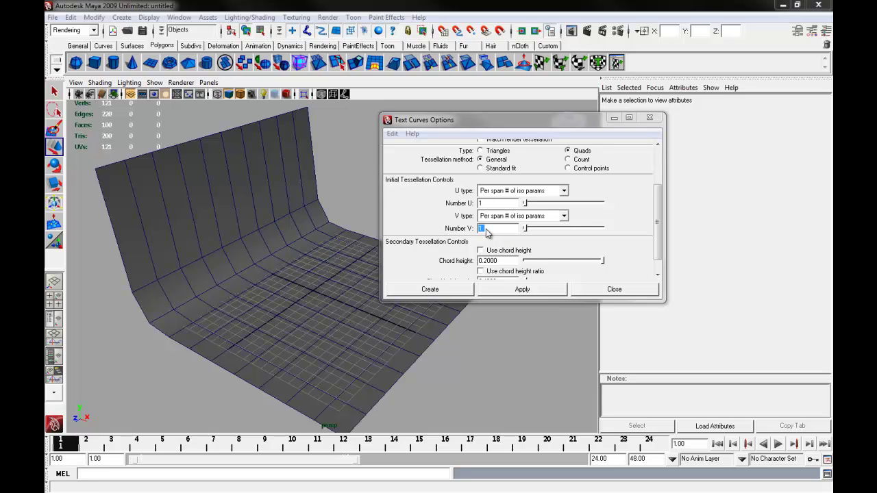
pyautogui.click(456, 293)
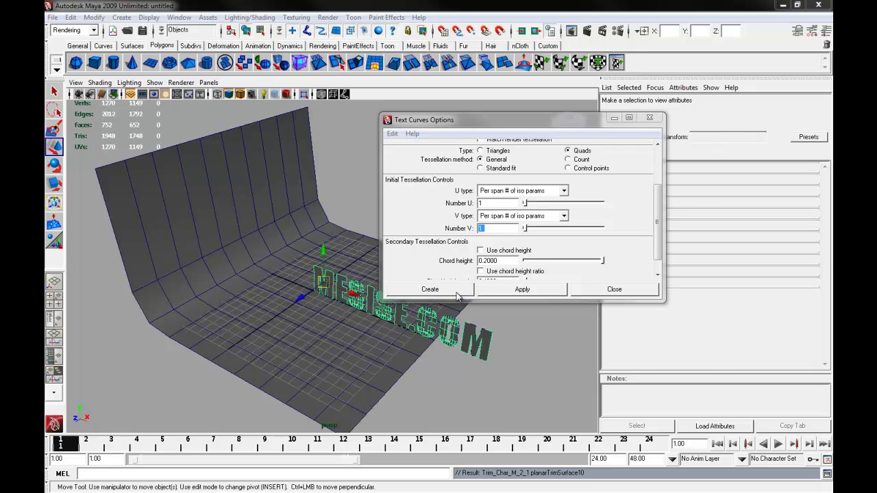
# Raise the text meshes about 6.7 units above the floor and delete the original text curves left below
pyautogui.keyDown('alt'); pyautogui.moveTo(444, 301); pyautogui.dragTo(478, 281); pyautogui.keyUp('alt')
pyautogui.keyDown('alt'); pyautogui.moveTo(479, 281); pyautogui.dragTo(509, 276, button='right'); pyautogui.keyUp('alt')
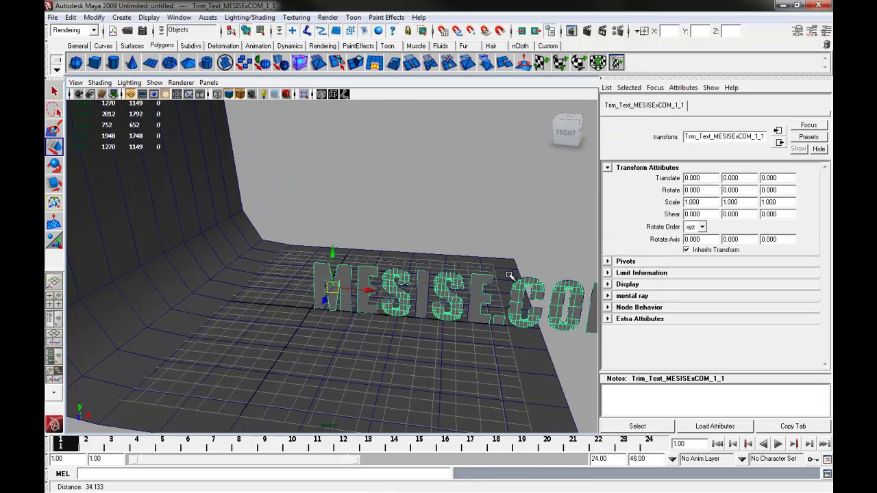
pyautogui.keyDown('alt'); pyautogui.moveTo(509, 276); pyautogui.dragTo(374, 213, button='middle'); pyautogui.keyUp('alt')
pyautogui.keyDown('alt'); pyautogui.moveTo(374, 213); pyautogui.dragTo(390, 212); pyautogui.keyUp('alt')
pyautogui.keyDown('alt'); pyautogui.moveTo(268, 219); pyautogui.dragTo(278, 219, button='middle'); pyautogui.keyUp('alt')
pyautogui.keyDown('alt'); pyautogui.moveTo(278, 219); pyautogui.dragTo(227, 221, button='right'); pyautogui.keyUp('alt')
pyautogui.keyDown('alt'); pyautogui.moveTo(227, 221); pyautogui.dragTo(206, 131); pyautogui.keyUp('alt')
pyautogui.keyDown('alt'); pyautogui.moveTo(281, 213); pyautogui.dragTo(322, 212); pyautogui.keyUp('alt')
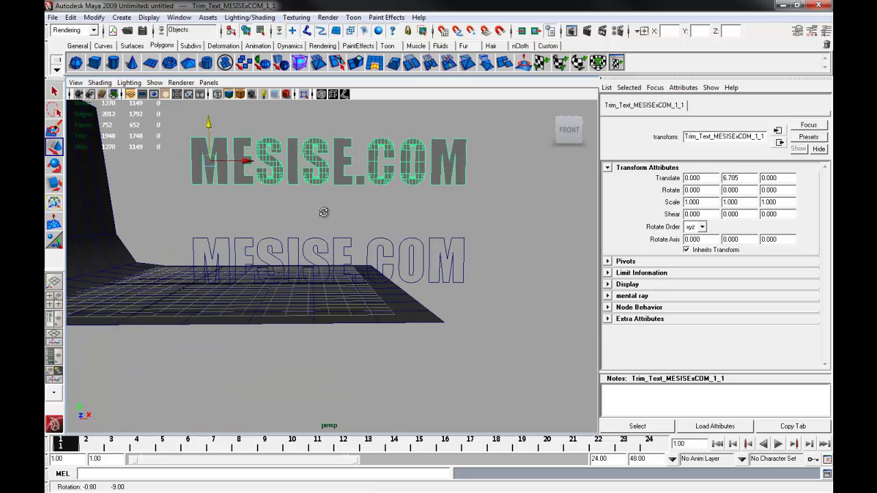
pyautogui.moveTo(168, 214); pyautogui.dragTo(494, 343)
pyautogui.press('Delete')
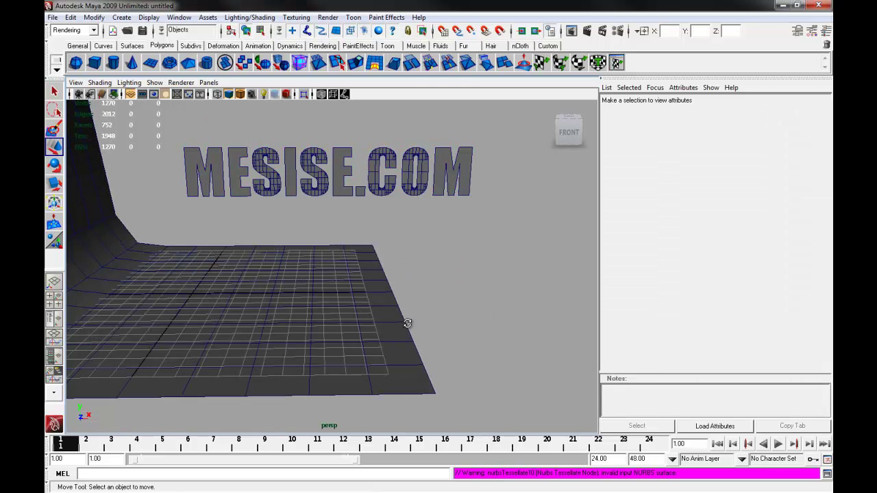
# Select all the MESISE.COM letter meshes and combine them into a single polygon object
pyautogui.keyDown('alt'); pyautogui.moveTo(405, 319); pyautogui.dragTo(342, 264); pyautogui.keyUp('alt')
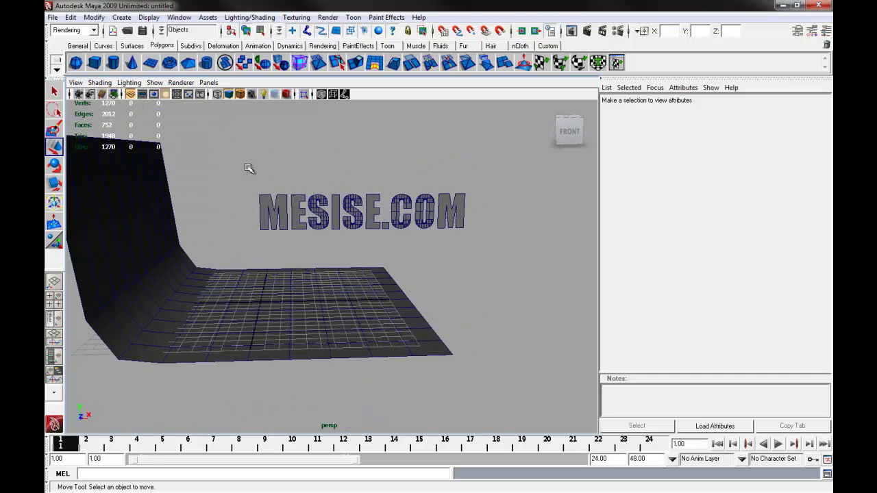
pyautogui.moveTo(248, 166); pyautogui.dragTo(494, 276)
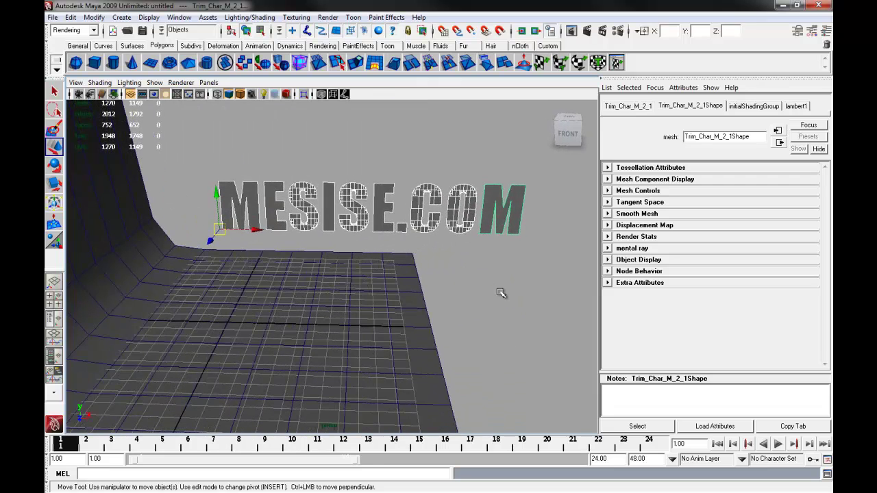
pyautogui.click(93, 30)
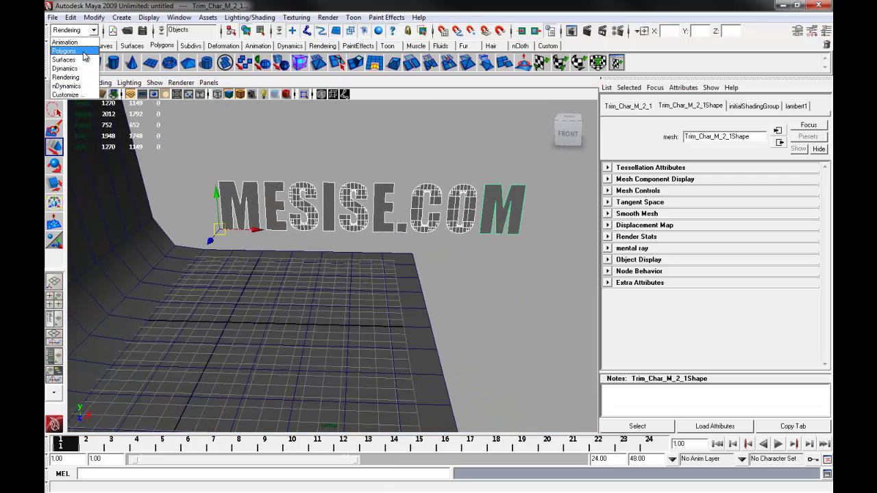
pyautogui.click(88, 51)
pyautogui.click(264, 19)
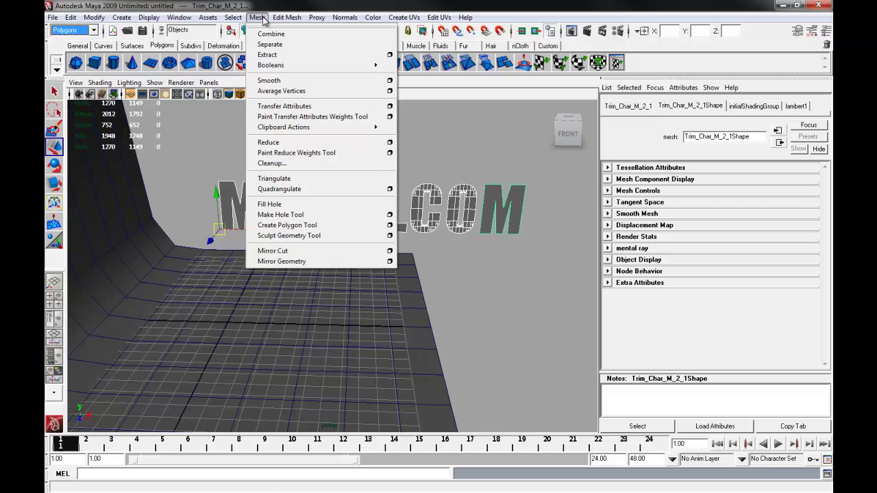
pyautogui.click(301, 36)
# Select all faces of the combined MESISE.COM mesh and apply Extrude to them
pyautogui.keyDown('alt'); pyautogui.moveTo(392, 174); pyautogui.dragTo(379, 175); pyautogui.keyUp('alt')
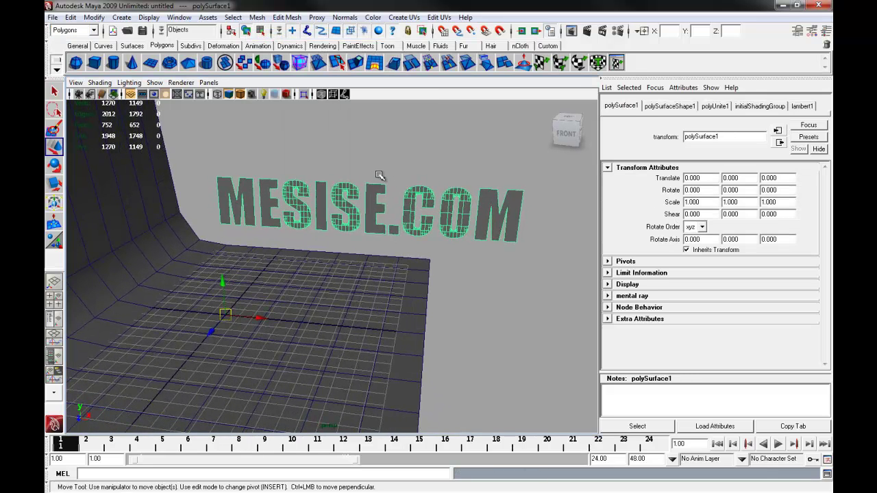
pyautogui.click(460, 159)
pyautogui.click(466, 197)
pyautogui.moveTo(466, 196); pyautogui.dragTo(468, 220, button='right')
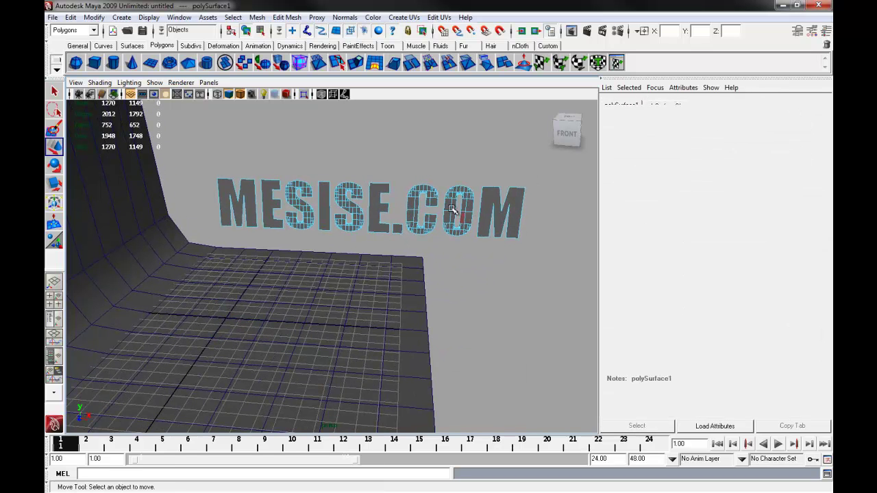
pyautogui.moveTo(193, 137); pyautogui.dragTo(470, 270)
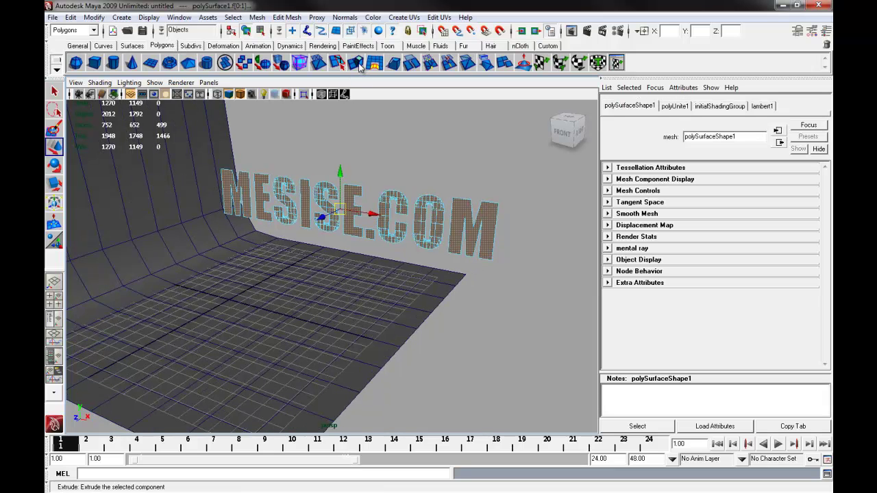
pyautogui.click(360, 65)
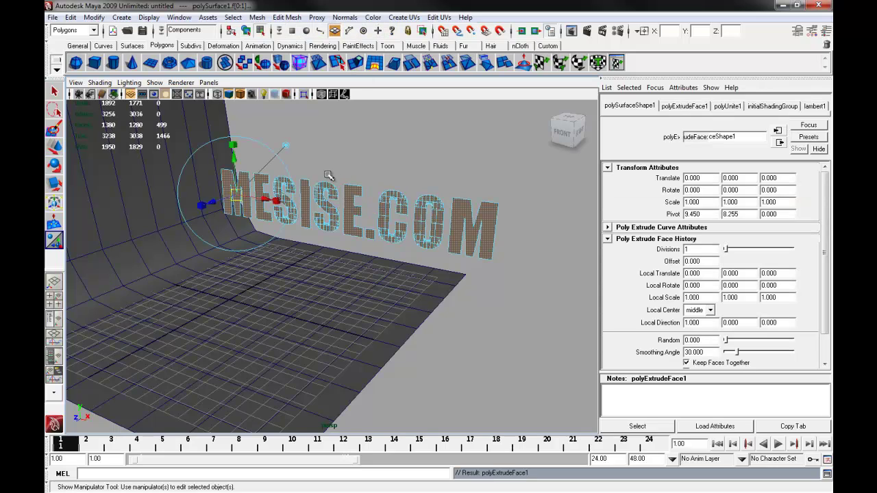
pyautogui.keyDown('alt'); pyautogui.moveTo(329, 176); pyautogui.dragTo(326, 186); pyautogui.keyUp('alt')
pyautogui.moveTo(213, 197); pyautogui.dragTo(190, 210)
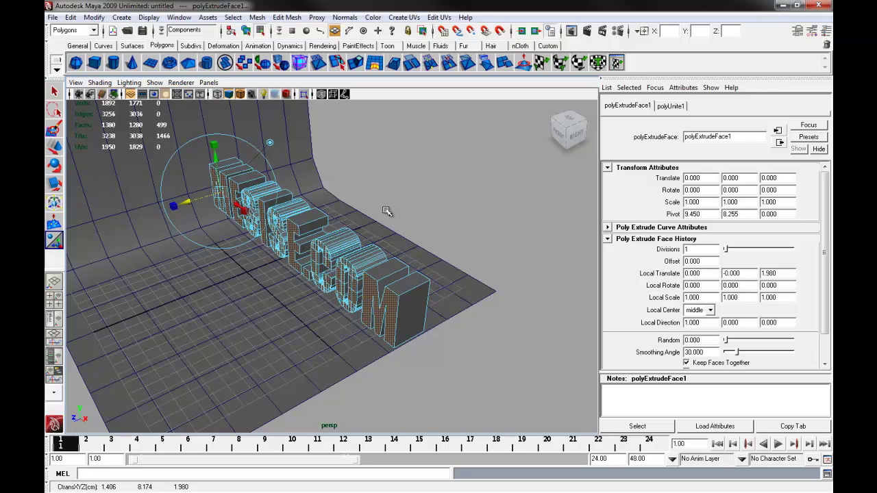
pyautogui.hotkey('ctrl', 'z')
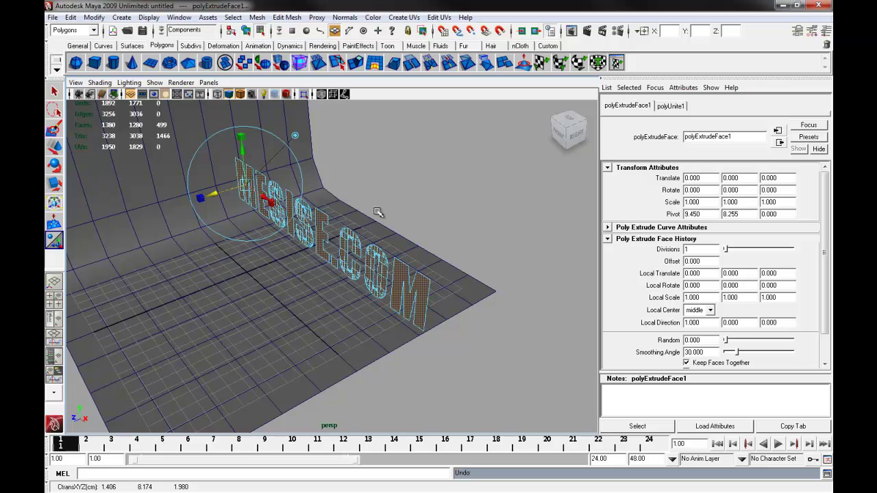
# Move the extruded text faces forward along Z by about 1.2 units to give the letters depth
pyautogui.press('w')
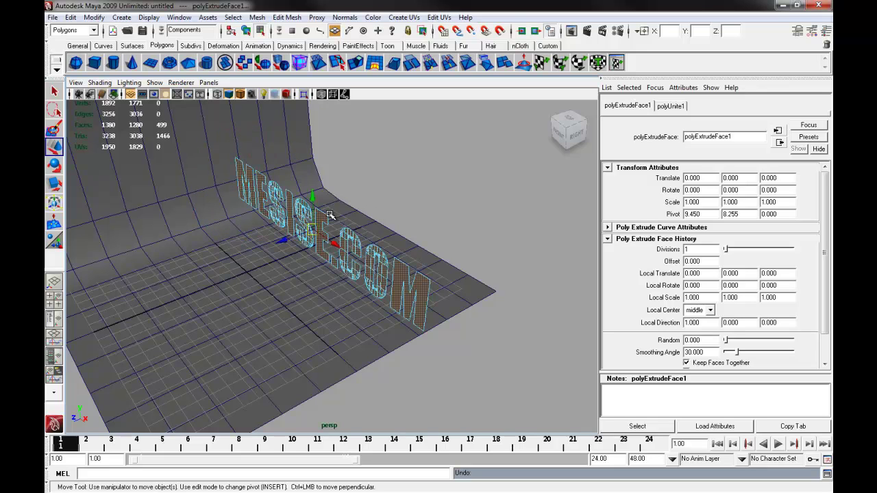
pyautogui.moveTo(288, 241); pyautogui.dragTo(275, 264)
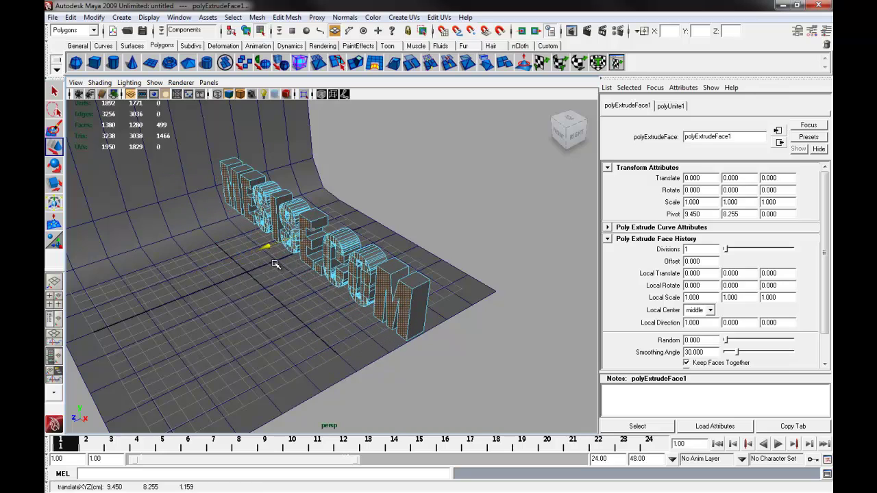
# Leave face mode, select the extruded MESISE.COM mesh, and move its pivot to the bottom edge of the letters near the middle
pyautogui.keyDown('alt'); pyautogui.moveTo(391, 275); pyautogui.dragTo(465, 267); pyautogui.keyUp('alt')
pyautogui.moveTo(465, 266); pyautogui.dragTo(481, 254, button='right')
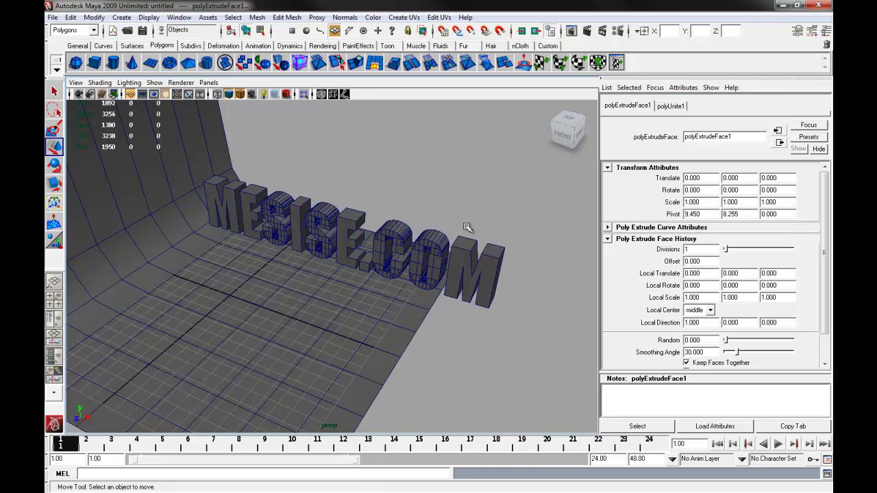
pyautogui.keyDown('alt'); pyautogui.moveTo(492, 226); pyautogui.dragTo(411, 203); pyautogui.keyUp('alt')
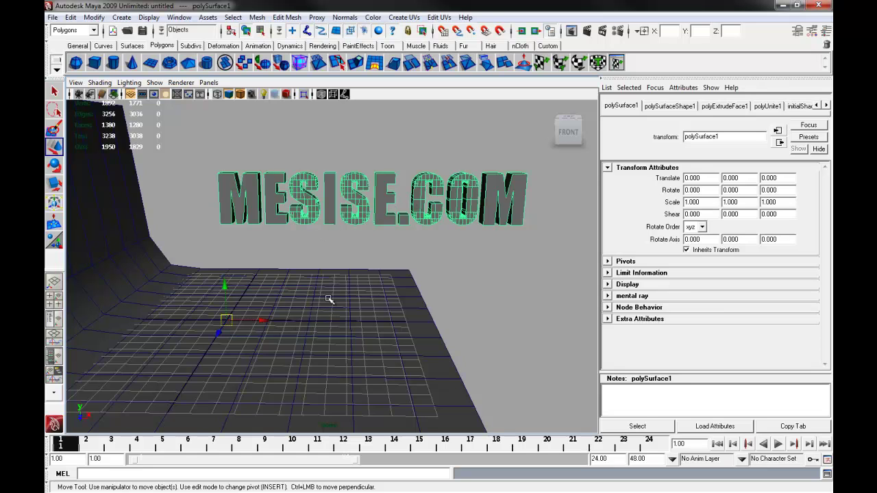
pyautogui.keyDown('alt'); pyautogui.moveTo(329, 299); pyautogui.dragTo(333, 300); pyautogui.keyUp('alt')
pyautogui.press('Insert')
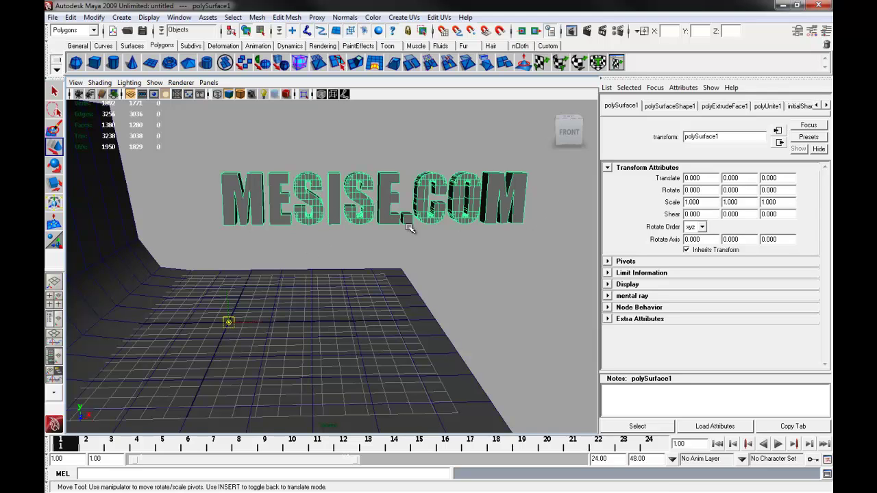
pyautogui.press('Insert')
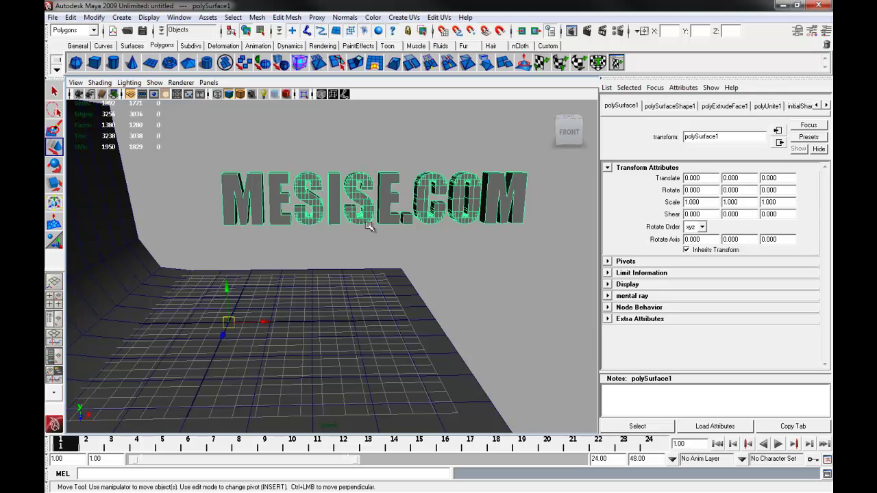
pyautogui.press('Insert')
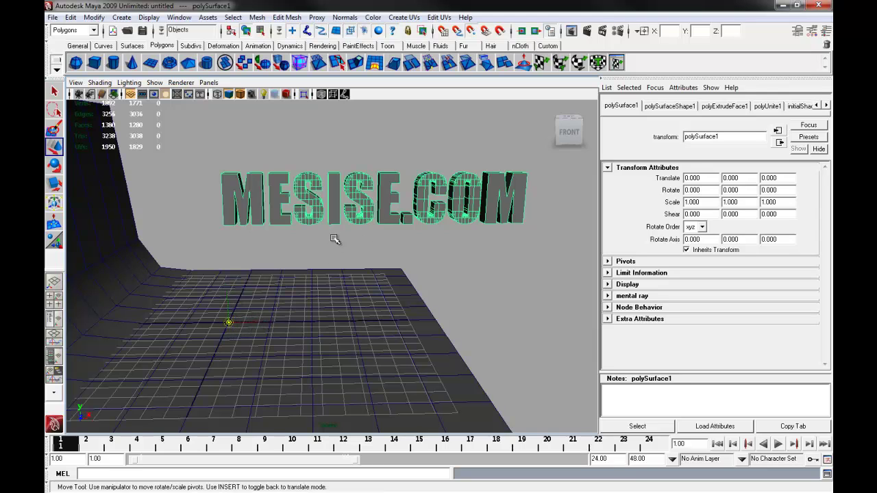
pyautogui.moveTo(341, 223); pyautogui.dragTo(329, 232, button='middle')
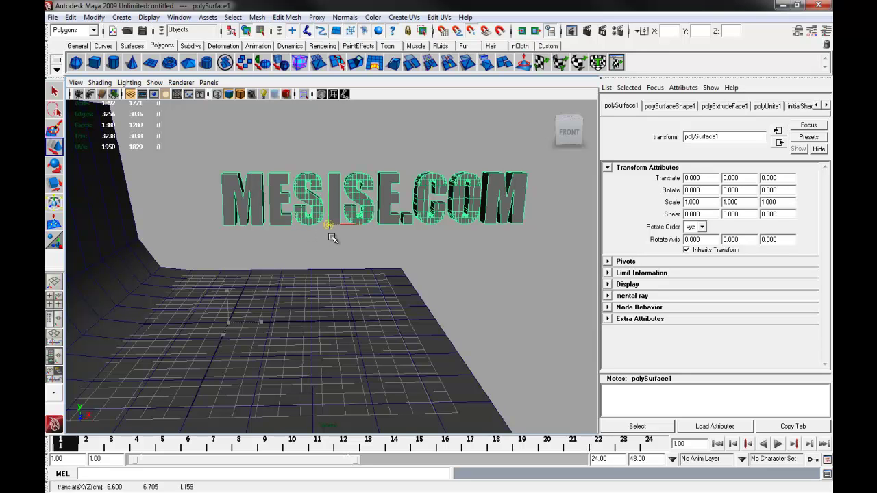
pyautogui.press('Insert')
# Lower the MESISE.COM mesh onto the backdrop floor with grid snapping, to a Translate Y of -6.705
pyautogui.moveTo(324, 259)
pyautogui.keyDown('alt'); pyautogui.mouseDown()
pyautogui.moveTo(315, 260)
pyautogui.moveTo(322, 244)
pyautogui.mouseUp(); pyautogui.keyUp('alt')
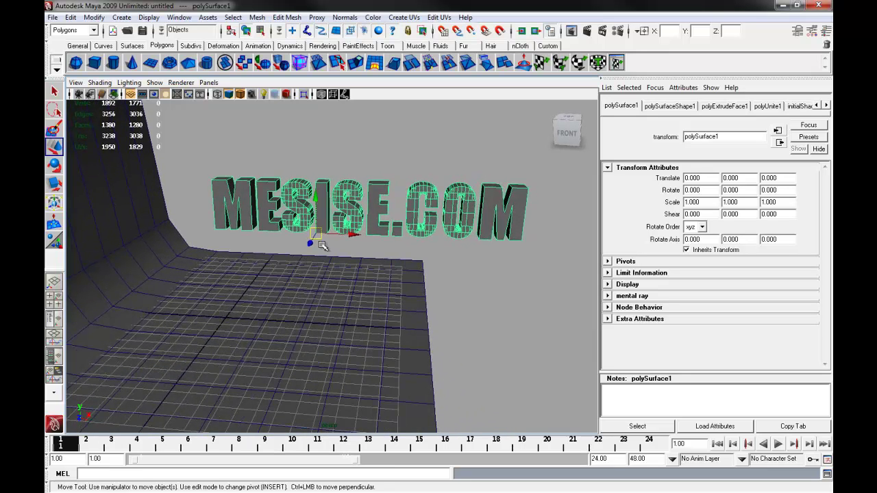
pyautogui.keyDown('alt'); pyautogui.moveTo(324, 233); pyautogui.dragTo(350, 221, button='middle'); pyautogui.keyUp('alt')
pyautogui.keyDown('alt'); pyautogui.moveTo(350, 223); pyautogui.dragTo(351, 181); pyautogui.keyUp('alt')
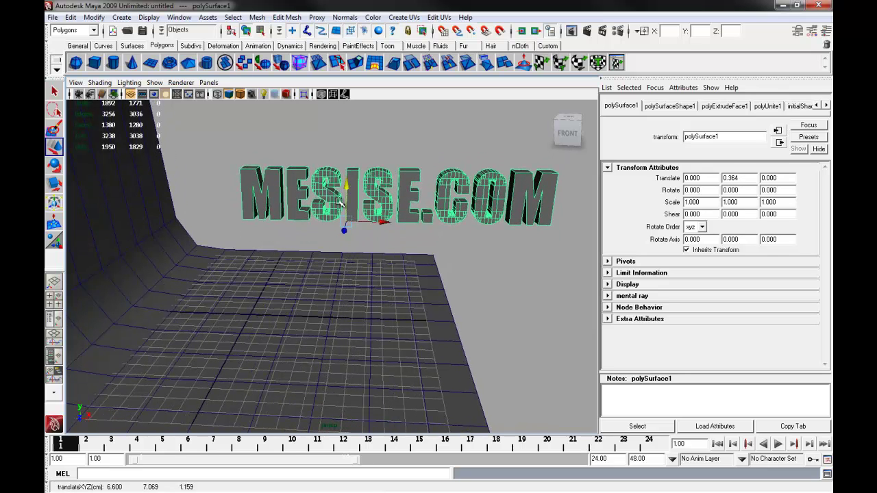
pyautogui.keyDown('alt'); pyautogui.moveTo(300, 280); pyautogui.dragTo(307, 281); pyautogui.keyUp('alt')
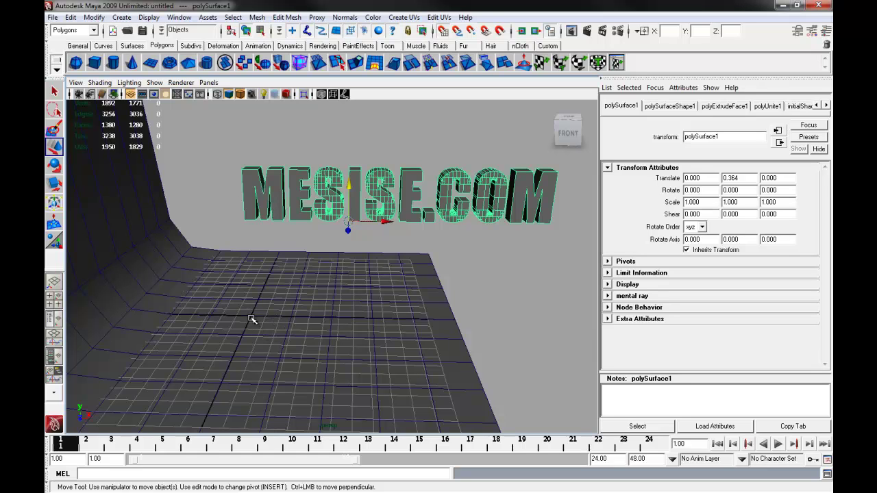
pyautogui.moveTo(253, 315); pyautogui.dragTo(254, 315, button='middle')
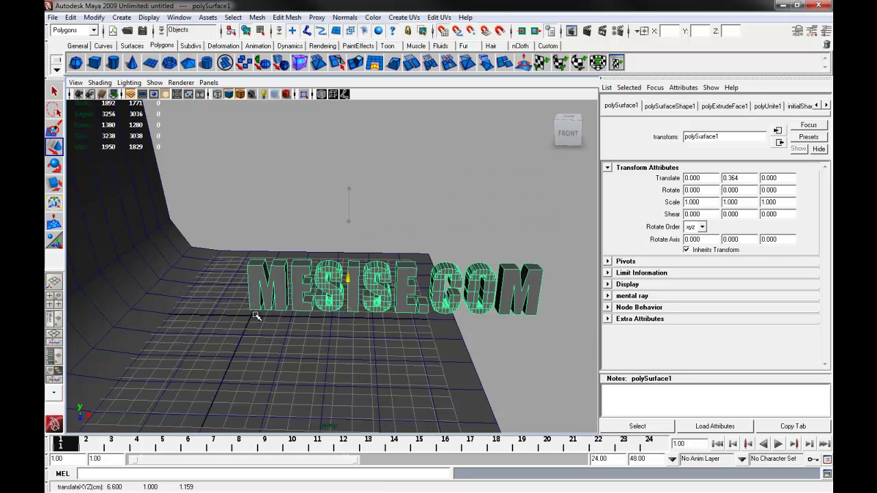
pyautogui.keyDown('alt'); pyautogui.moveTo(252, 315); pyautogui.dragTo(271, 322); pyautogui.keyUp('alt')
pyautogui.moveTo(263, 323); pyautogui.dragTo(265, 322, button='middle')
pyautogui.keyDown('alt'); pyautogui.moveTo(265, 322); pyautogui.dragTo(238, 339); pyautogui.keyUp('alt')
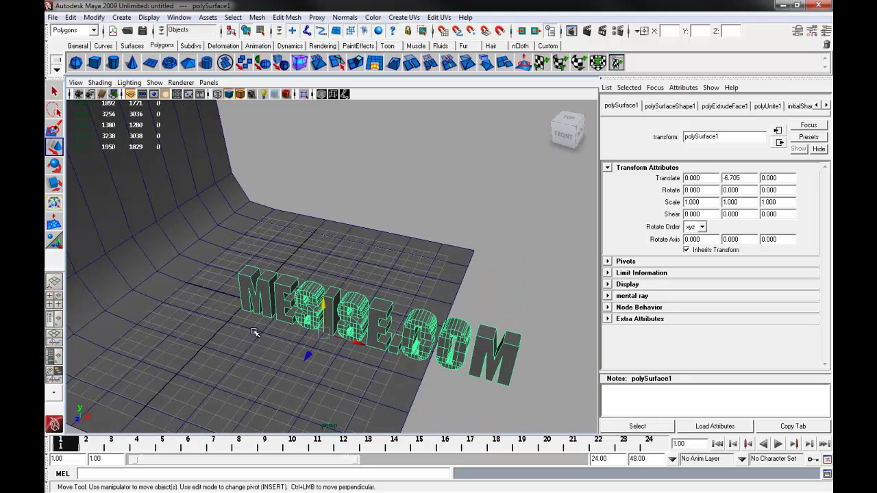
# Rotate the MESISE.COM mesh around Y and set its Rotate Y value to exactly 90
pyautogui.press('e')
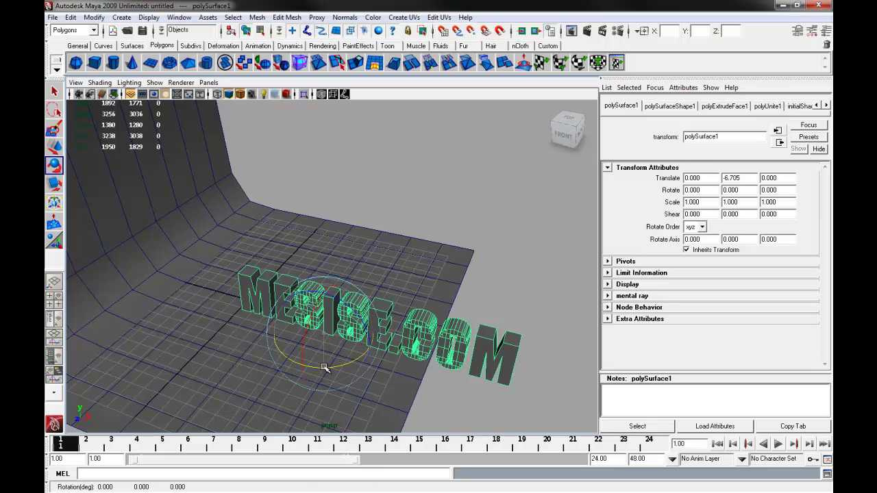
pyautogui.moveTo(333, 373); pyautogui.dragTo(489, 385)
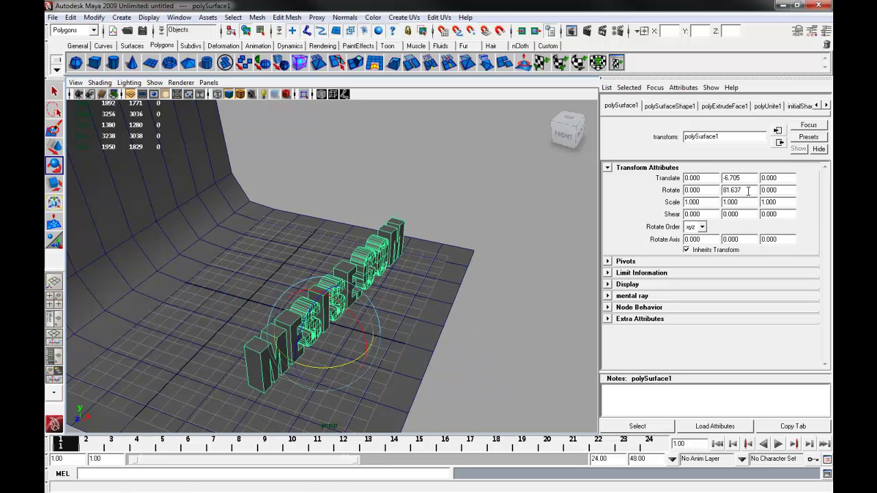
pyautogui.moveTo(748, 190); pyautogui.dragTo(673, 195)
pyautogui.press('Return')
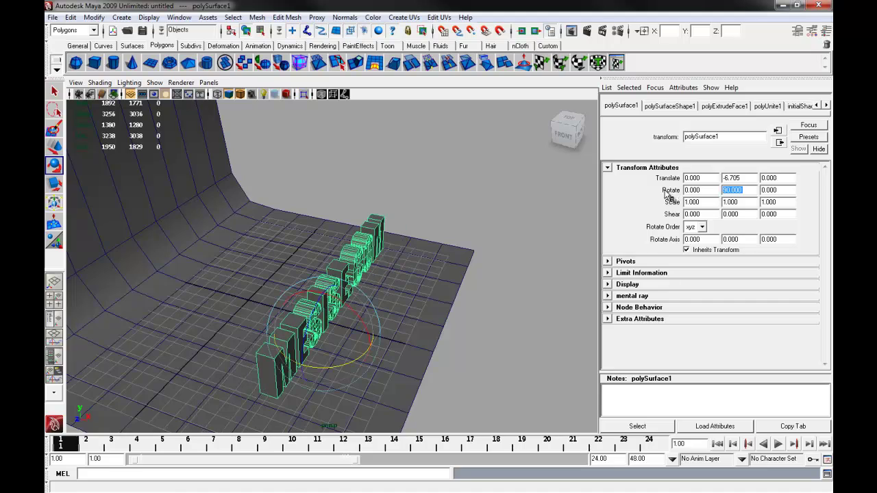
# Scale the text uniformly to about 0.537 and move it toward the backdrop wall, to about X -9.117 and Z -0.104
pyautogui.keyDown('alt'); pyautogui.moveTo(479, 384); pyautogui.dragTo(266, 316); pyautogui.keyUp('alt')
pyautogui.press('r')
pyautogui.press('w')
pyautogui.keyDown('alt'); pyautogui.moveTo(266, 316); pyautogui.dragTo(328, 316); pyautogui.keyUp('alt')
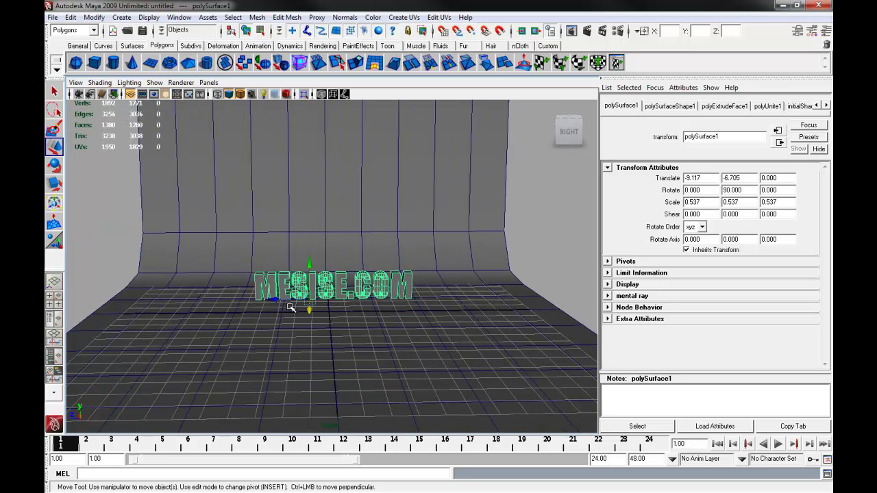
pyautogui.moveTo(278, 299); pyautogui.dragTo(279, 300)
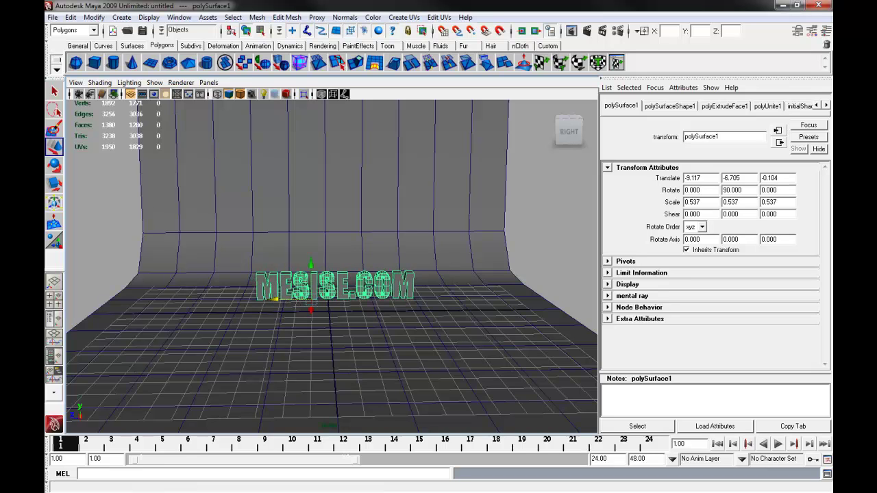
# Look over the reference render, frame the text similarly in the perspective view, and render that view for comparison
pyautogui.moveTo(48, 71); pyautogui.dragTo(249, 71)
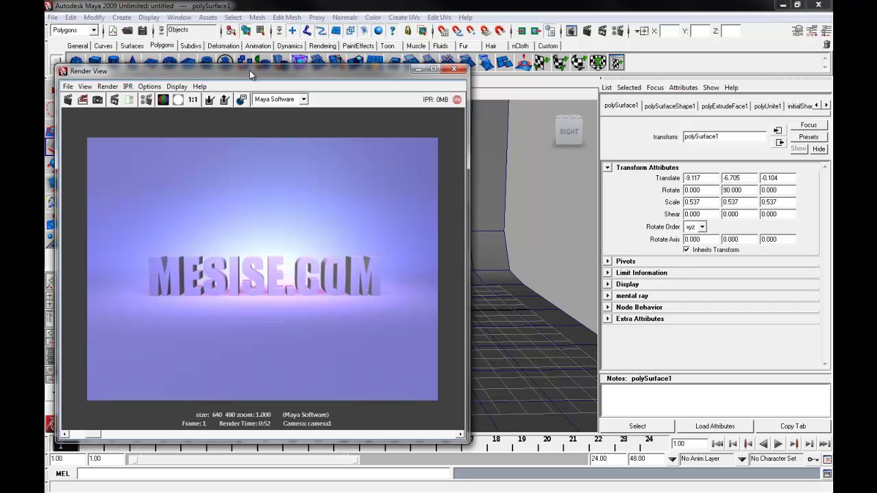
pyautogui.moveTo(312, 75); pyautogui.dragTo(44, 76)
pyautogui.keyDown('alt'); pyautogui.moveTo(312, 200); pyautogui.dragTo(432, 217, button='right'); pyautogui.keyUp('alt')
pyautogui.keyDown('alt'); pyautogui.moveTo(360, 222); pyautogui.dragTo(348, 190, button='middle'); pyautogui.keyUp('alt')
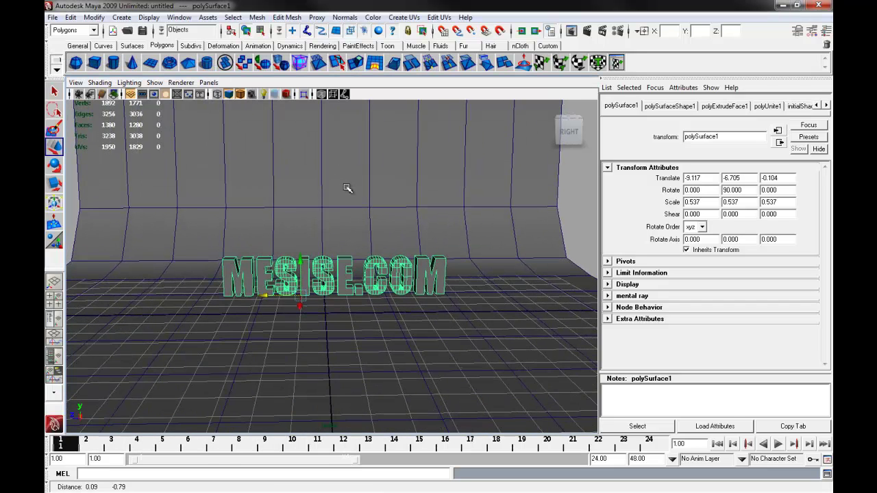
pyautogui.click(589, 31)
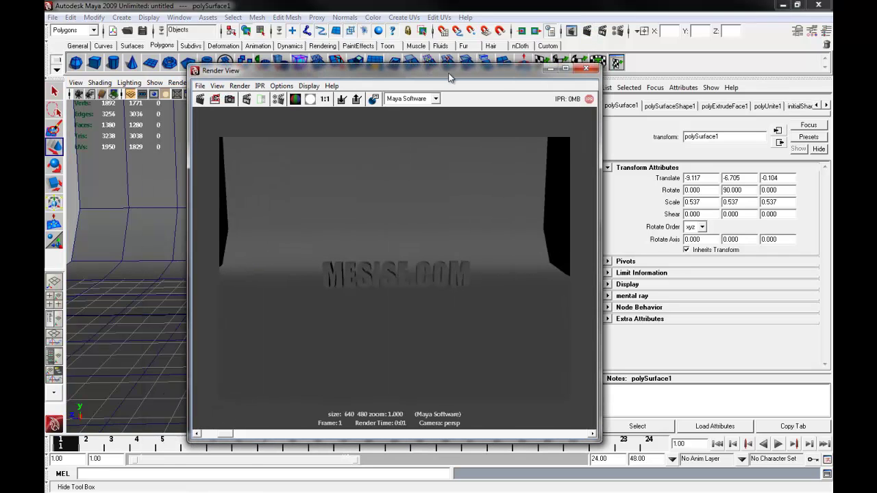
pyautogui.moveTo(449, 74); pyautogui.dragTo(0, 72)
# Deselect the text mesh and create a new camera at the scene's origin
pyautogui.keyDown('alt'); pyautogui.moveTo(342, 229); pyautogui.dragTo(233, 222); pyautogui.keyUp('alt')
pyautogui.keyDown('alt'); pyautogui.moveTo(233, 223); pyautogui.dragTo(194, 211, button='right'); pyautogui.keyUp('alt')
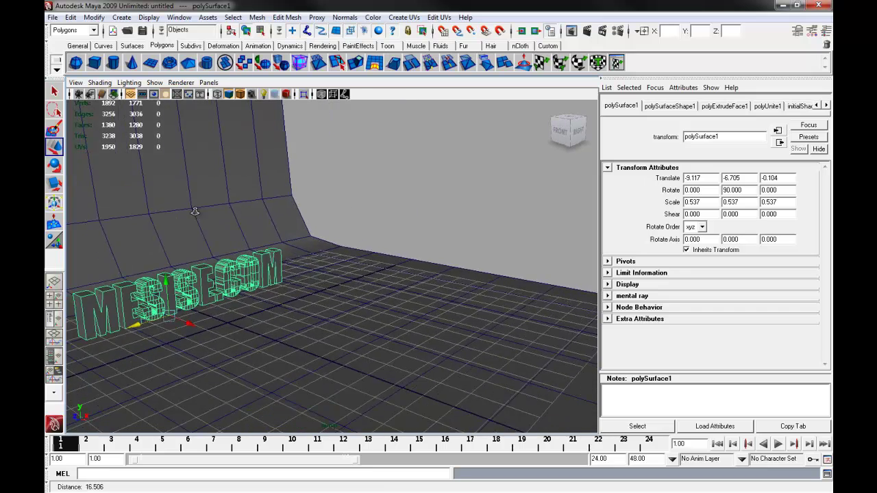
pyautogui.scroll(-3, 195, 211)
pyautogui.keyDown('alt'); pyautogui.moveTo(242, 222); pyautogui.dragTo(402, 190); pyautogui.keyUp('alt')
pyautogui.click(401, 190)
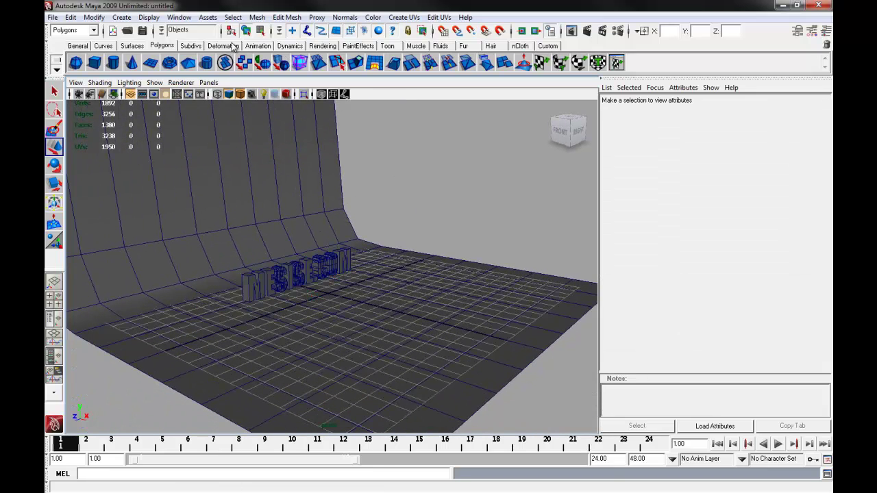
pyautogui.click(323, 46)
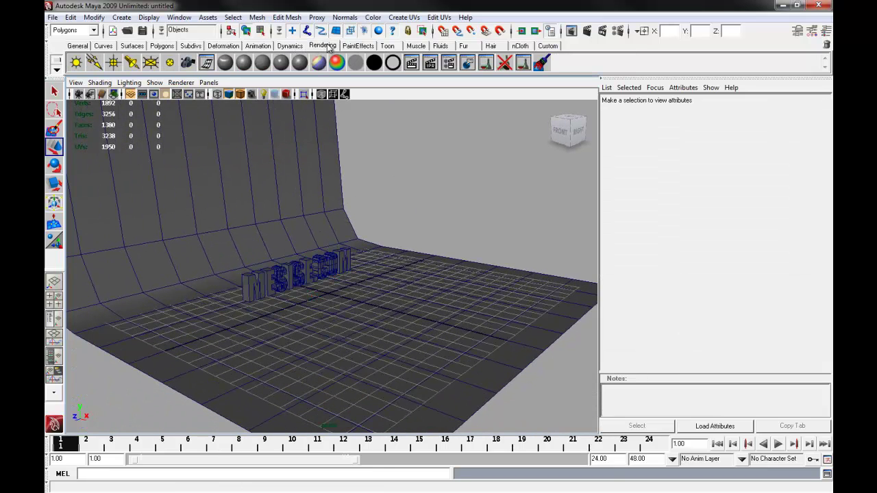
pyautogui.click(188, 64)
pyautogui.keyDown('alt'); pyautogui.moveTo(332, 281); pyautogui.dragTo(319, 279); pyautogui.keyUp('alt')
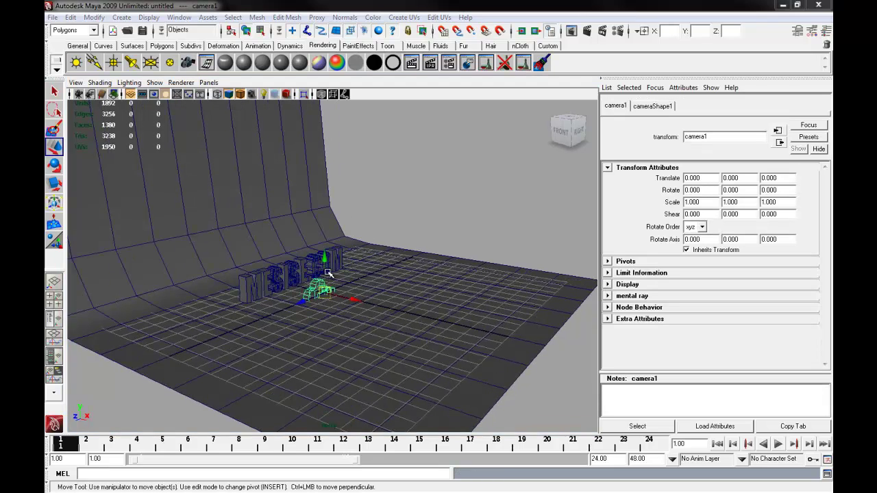
# Switch to an evenly divided four-view layout and make the top view look through camera1
pyautogui.press('space')
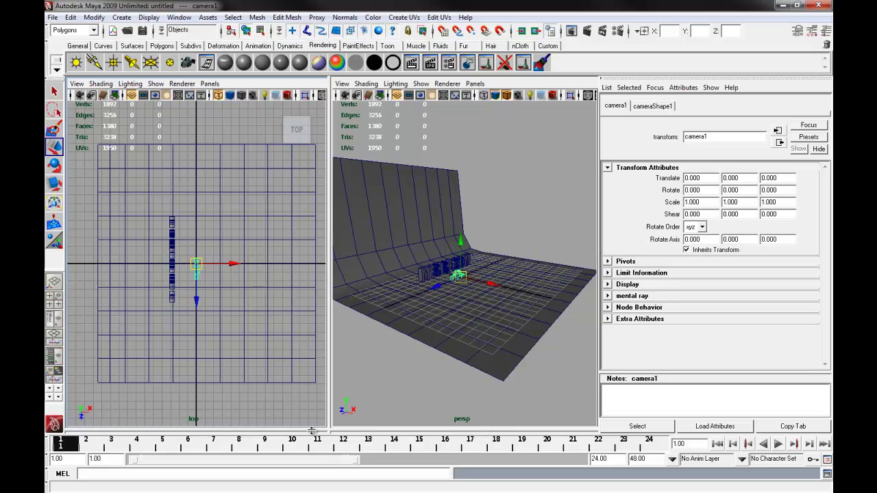
pyautogui.moveTo(311, 430); pyautogui.dragTo(306, 300)
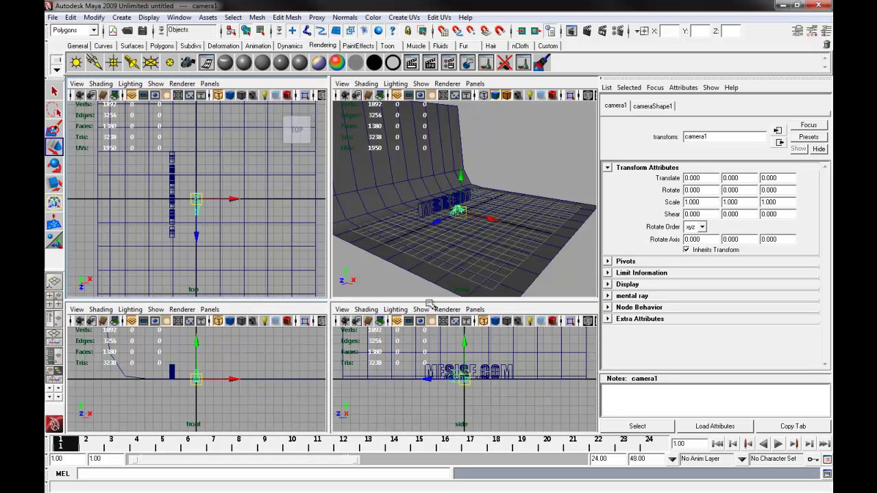
pyautogui.click(248, 142)
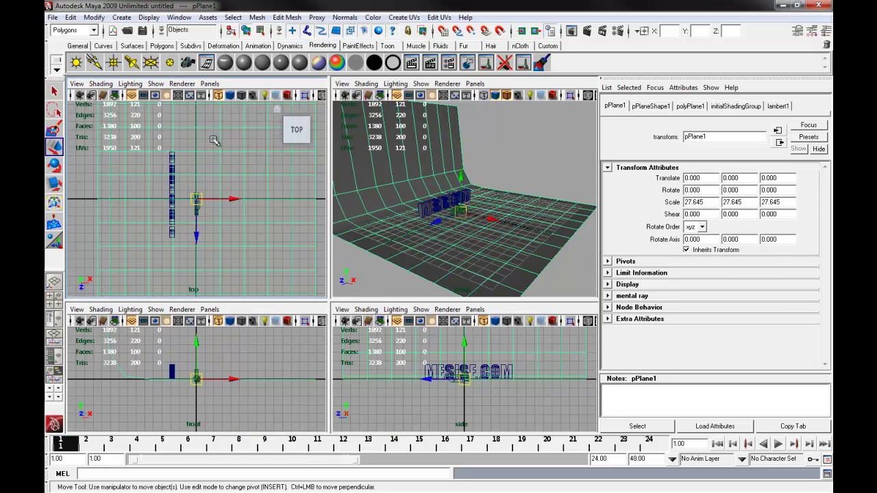
pyautogui.click(209, 84)
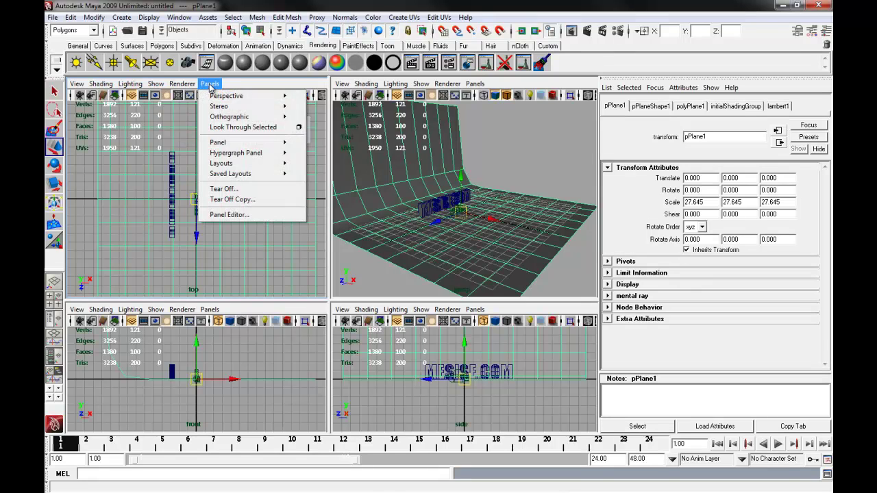
pyautogui.moveTo(252, 98)
pyautogui.click(319, 97)
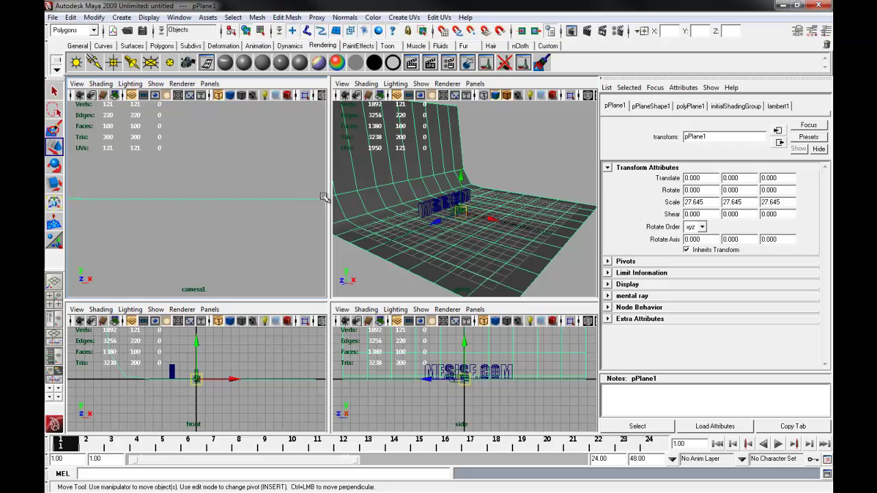
# Position camera1 in front of the MESISE.COM text so the lettering is centered against the backdrop, and display its view smooth shaded
pyautogui.click(509, 180)
pyautogui.keyDown('alt'); pyautogui.moveTo(510, 181); pyautogui.dragTo(529, 196); pyautogui.keyUp('alt')
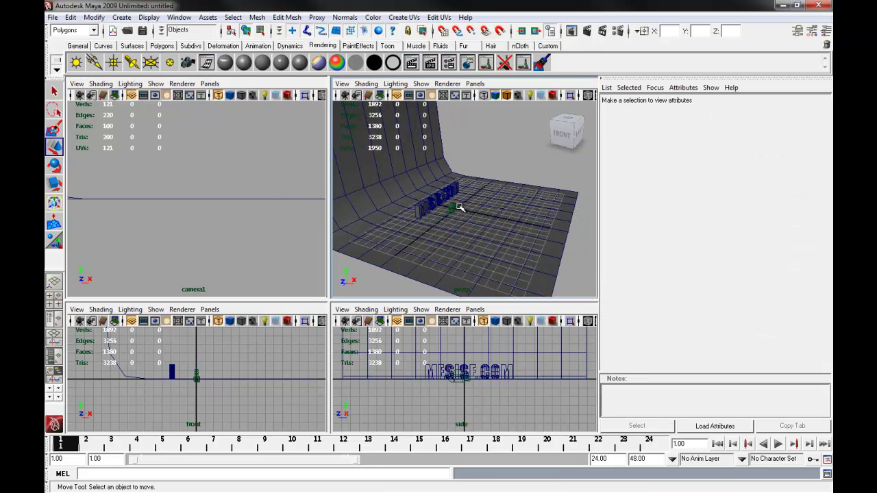
pyautogui.click(459, 207)
pyautogui.keyDown('alt'); pyautogui.moveTo(461, 224); pyautogui.dragTo(470, 223); pyautogui.keyUp('alt')
pyautogui.keyDown('alt'); pyautogui.moveTo(224, 181); pyautogui.dragTo(160, 196); pyautogui.keyUp('alt')
pyautogui.keyDown('alt'); pyautogui.moveTo(160, 196); pyautogui.dragTo(127, 191, button='right'); pyautogui.keyUp('alt')
pyautogui.keyDown('alt'); pyautogui.moveTo(154, 192); pyautogui.dragTo(90, 186); pyautogui.keyUp('alt')
pyautogui.keyDown('alt'); pyautogui.moveTo(99, 192); pyautogui.dragTo(226, 220, button='middle'); pyautogui.keyUp('alt')
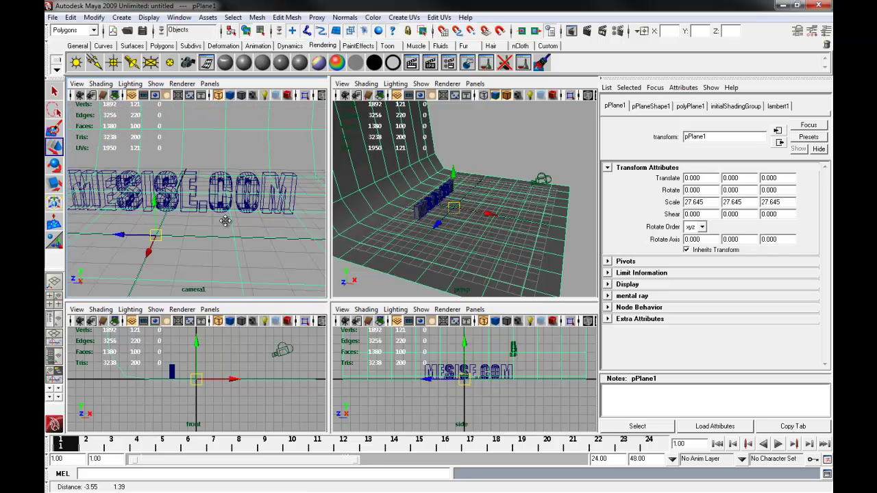
pyautogui.keyDown('alt'); pyautogui.moveTo(226, 220); pyautogui.dragTo(212, 221); pyautogui.keyUp('alt')
pyautogui.keyDown('alt'); pyautogui.moveTo(212, 222); pyautogui.dragTo(166, 221, button='right'); pyautogui.keyUp('alt')
pyautogui.keyDown('alt'); pyautogui.moveTo(167, 222); pyautogui.dragTo(164, 215, button='middle'); pyautogui.keyUp('alt')
pyautogui.press('5')
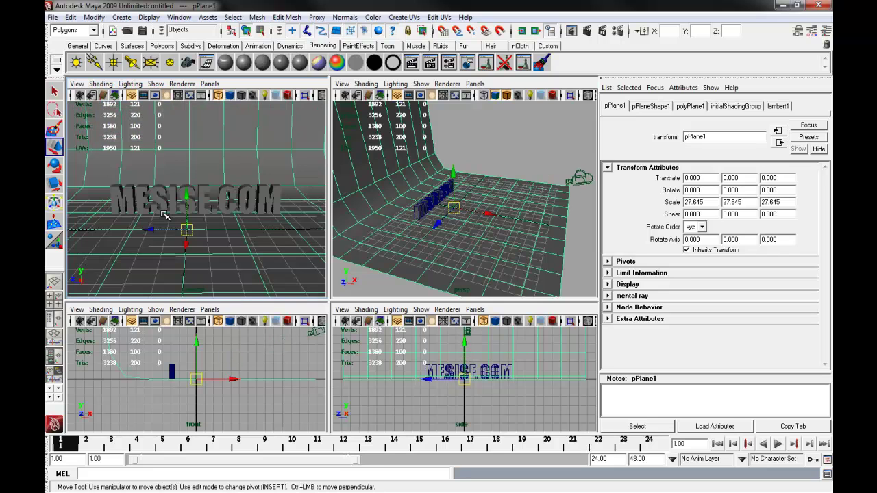
pyautogui.keyDown('alt'); pyautogui.moveTo(173, 216); pyautogui.dragTo(178, 206); pyautogui.keyUp('alt')
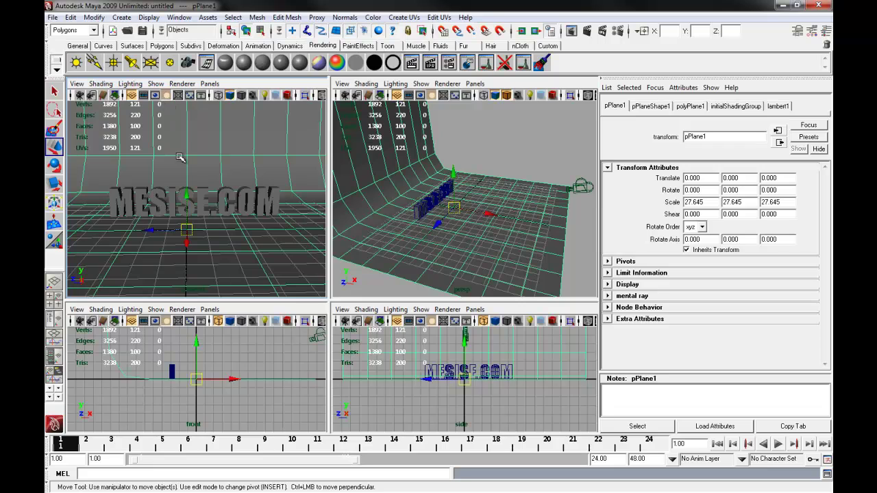
# Maximize the camera1 view and display its resolution gate
pyautogui.press('space')
pyautogui.click(75, 82)
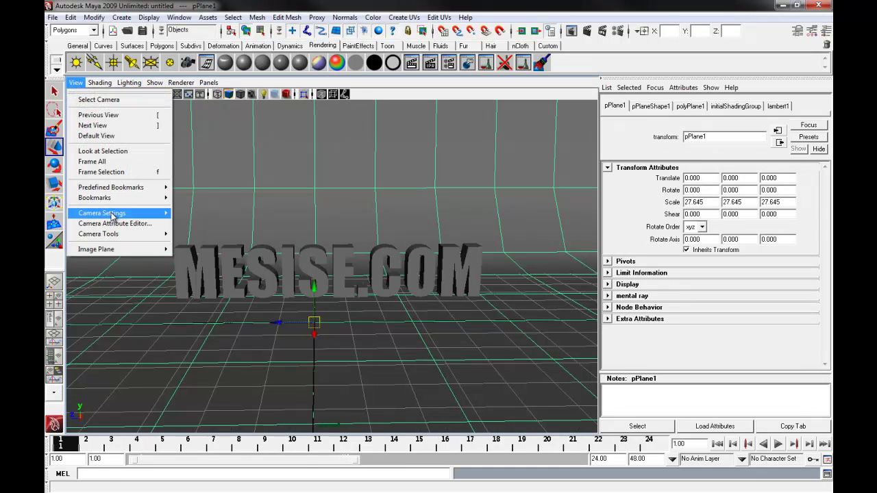
pyautogui.moveTo(111, 216)
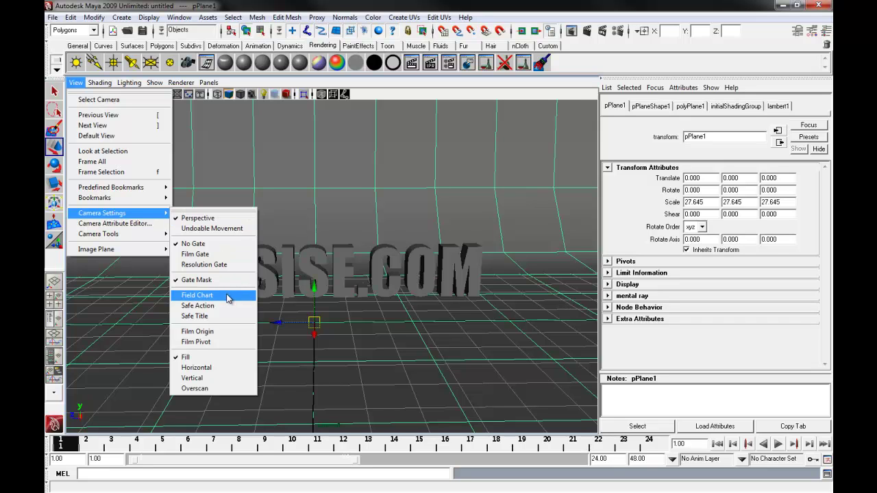
pyautogui.click(231, 265)
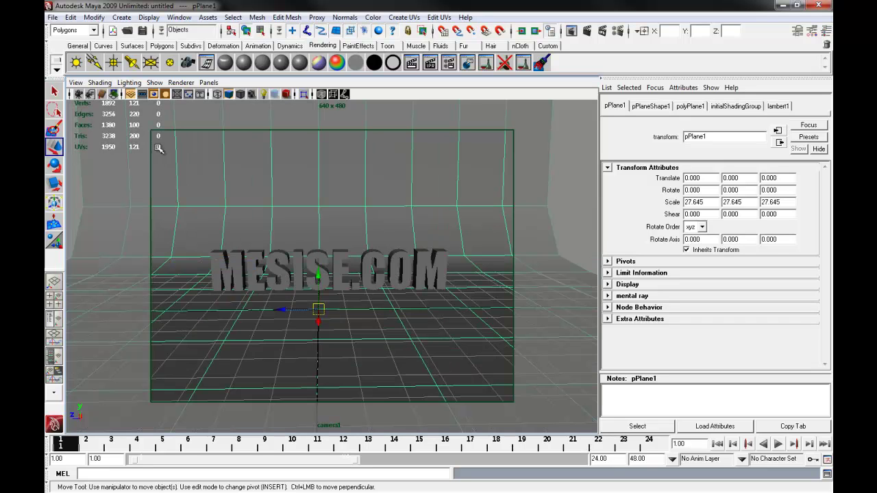
# Frame the MESISE.COM text more tightly inside camera1's resolution gate and render the current frame
pyautogui.keyDown('alt'); pyautogui.moveTo(453, 289); pyautogui.dragTo(380, 296); pyautogui.keyUp('alt')
pyautogui.keyDown('alt'); pyautogui.moveTo(379, 296); pyautogui.dragTo(377, 273, button='right'); pyautogui.keyUp('alt')
pyautogui.keyDown('alt'); pyautogui.moveTo(377, 273); pyautogui.dragTo(376, 274, button='middle'); pyautogui.keyUp('alt')
pyautogui.keyDown('alt'); pyautogui.moveTo(377, 272); pyautogui.dragTo(379, 271, button='right'); pyautogui.keyUp('alt')
pyautogui.keyDown('alt'); pyautogui.moveTo(379, 271); pyautogui.dragTo(382, 269, button='middle'); pyautogui.keyUp('alt')
pyautogui.scroll(-2, 383, 270)
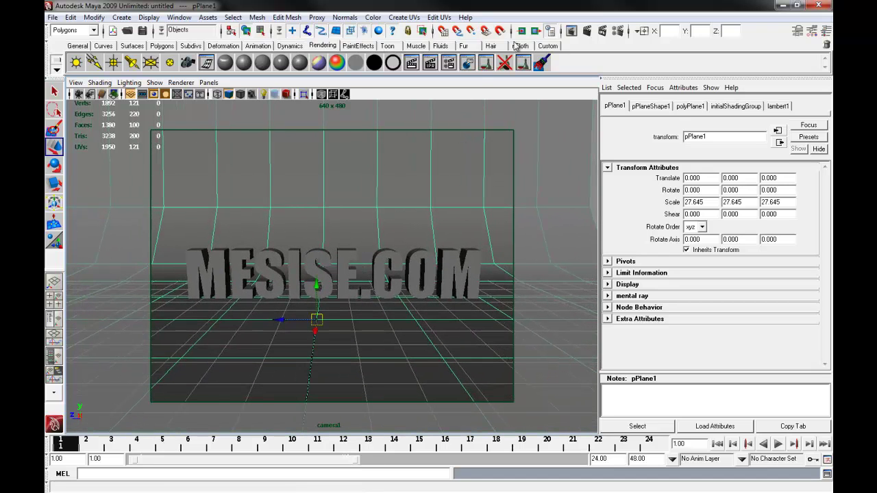
pyautogui.click(588, 32)
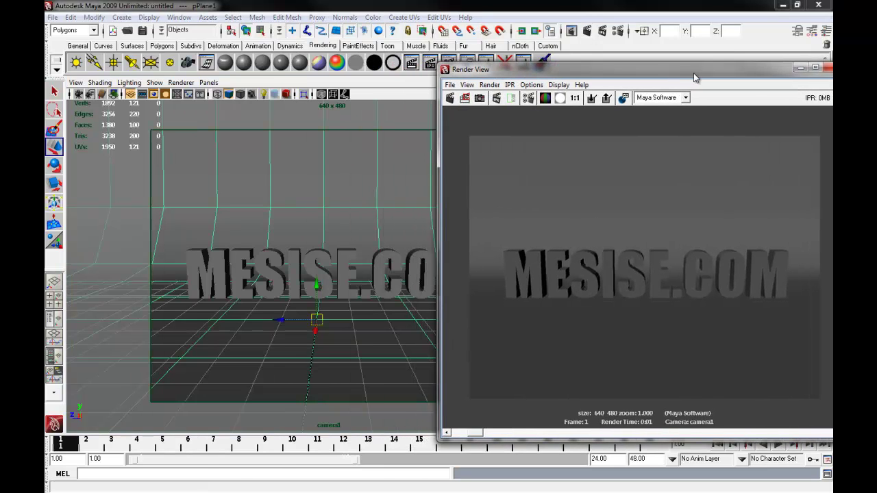
pyautogui.moveTo(694, 77); pyautogui.dragTo(44, 78)
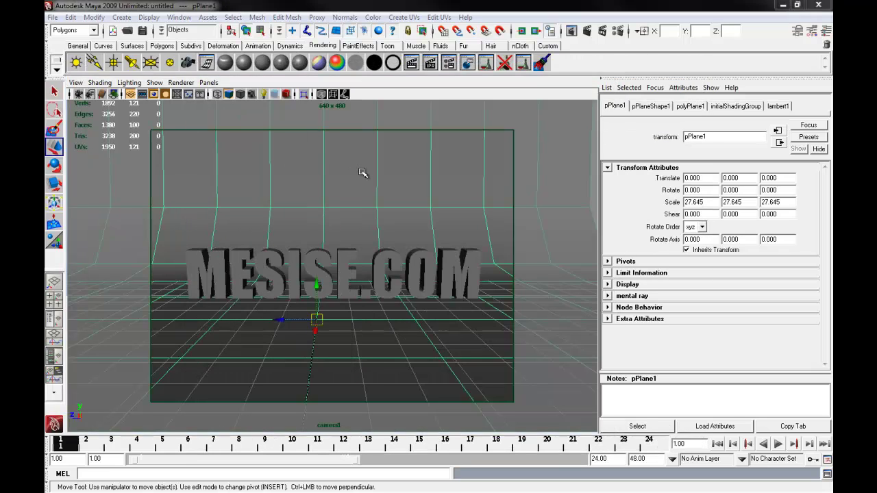
# Return to the four-view layout with the backdrop plane deselected, and maximize the perspective view
pyautogui.press('space')
pyautogui.moveTo(44, 55); pyautogui.dragTo(459, 55)
pyautogui.click(559, 48)
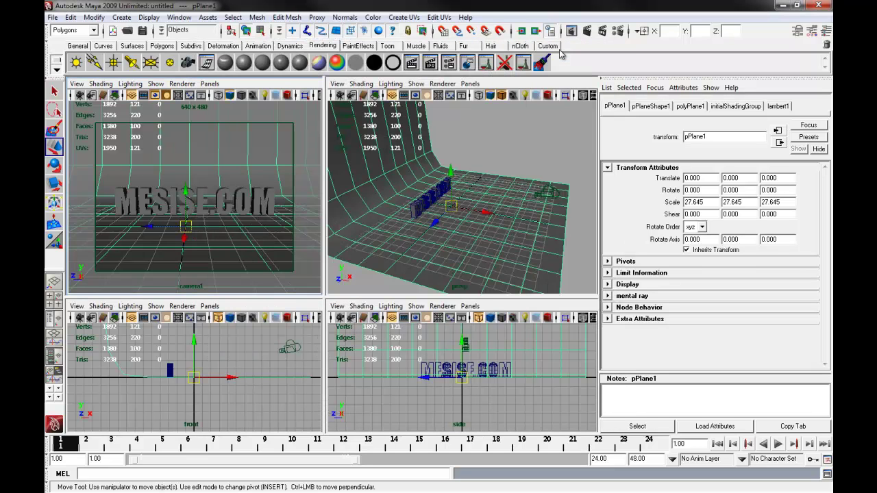
pyautogui.hotkey('alt', 'Tab')
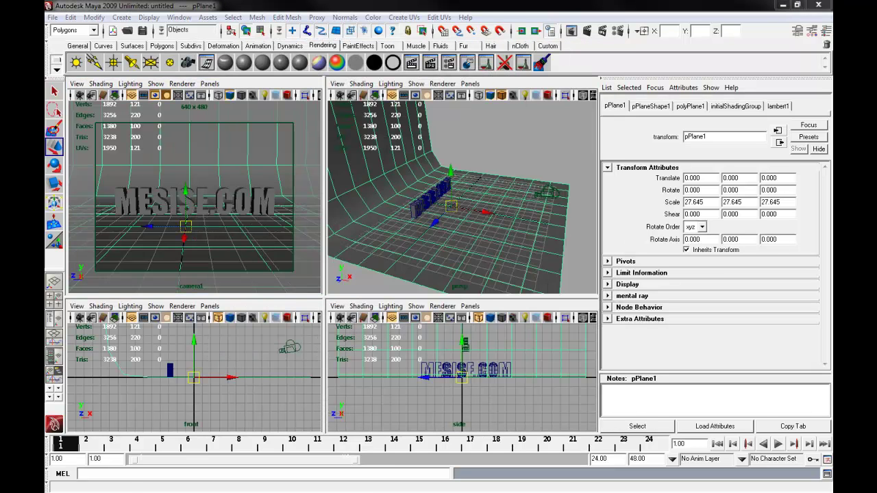
pyautogui.moveTo(359, 56); pyautogui.dragTo(44, 44)
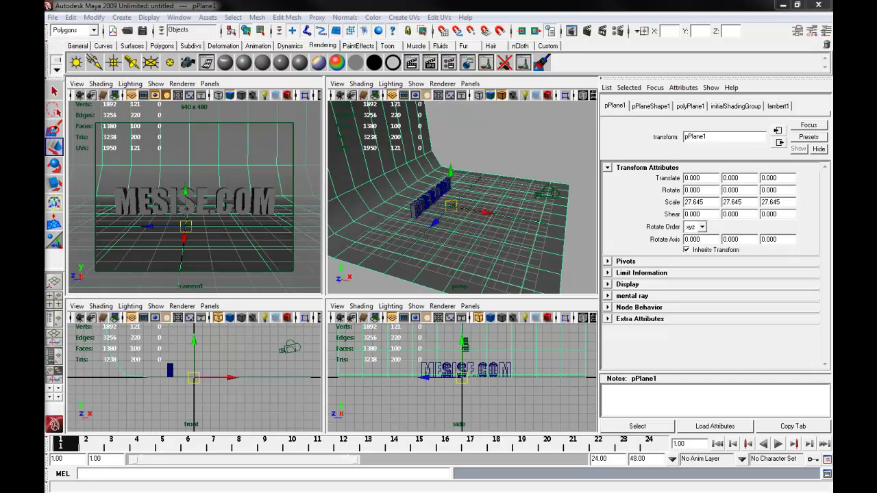
pyautogui.click(449, 154)
pyautogui.press('space')
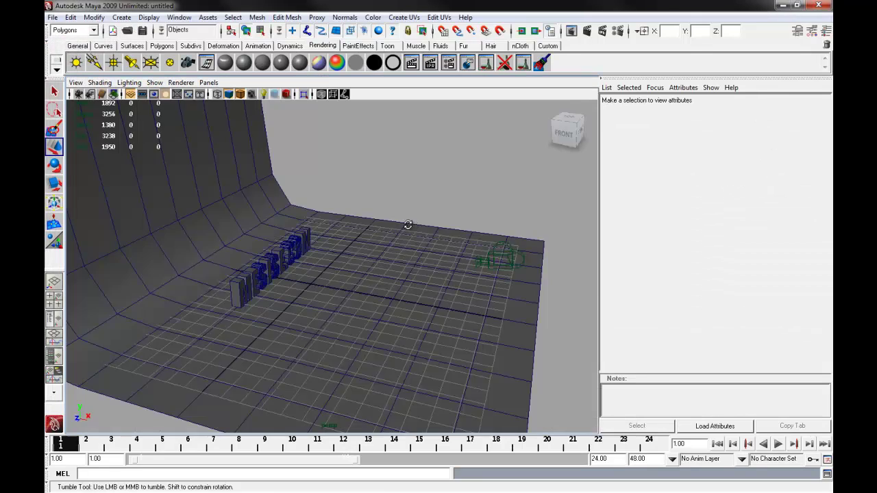
# Create a directional light and move it above and in front of the text, to about X 5.128, Y 9.483
pyautogui.keyDown('alt'); pyautogui.moveTo(407, 226); pyautogui.dragTo(388, 223); pyautogui.keyUp('alt')
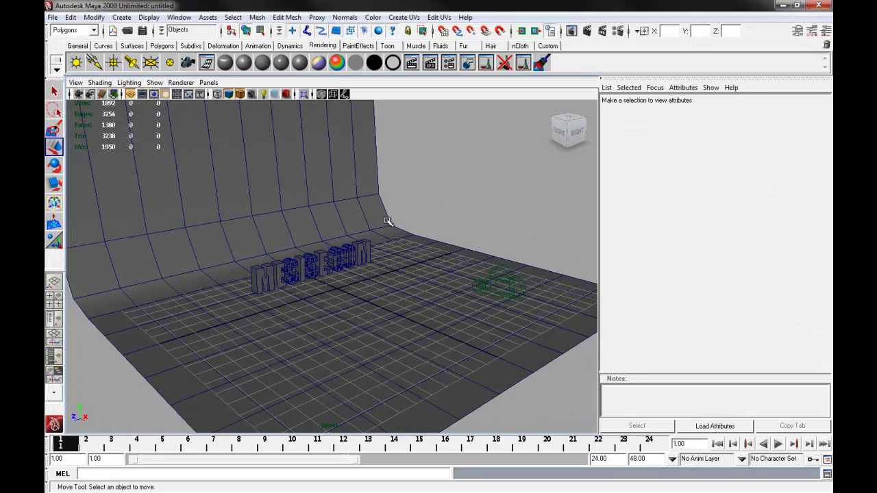
pyautogui.click(94, 63)
pyautogui.keyDown('alt'); pyautogui.moveTo(274, 211); pyautogui.dragTo(311, 241); pyautogui.keyUp('alt')
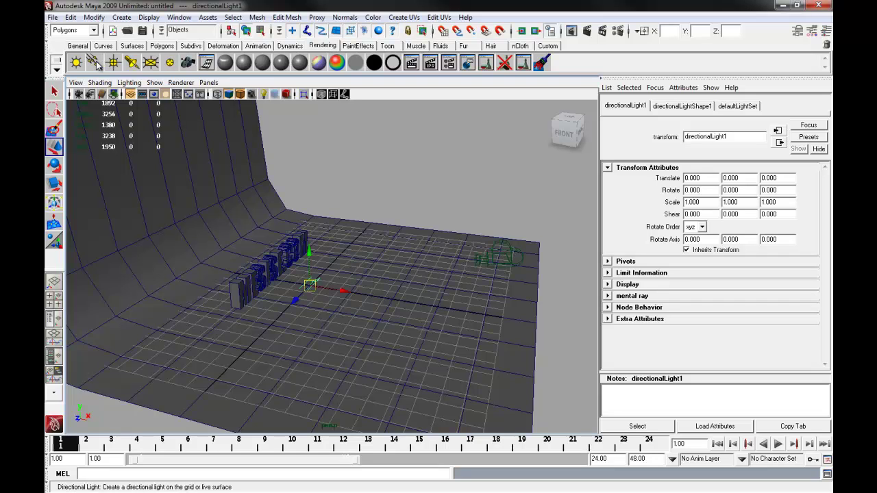
pyautogui.keyDown('alt'); pyautogui.moveTo(323, 224); pyautogui.dragTo(317, 124); pyautogui.keyUp('alt')
pyautogui.keyDown('alt'); pyautogui.moveTo(335, 148); pyautogui.dragTo(343, 174, button='middle'); pyautogui.keyUp('alt')
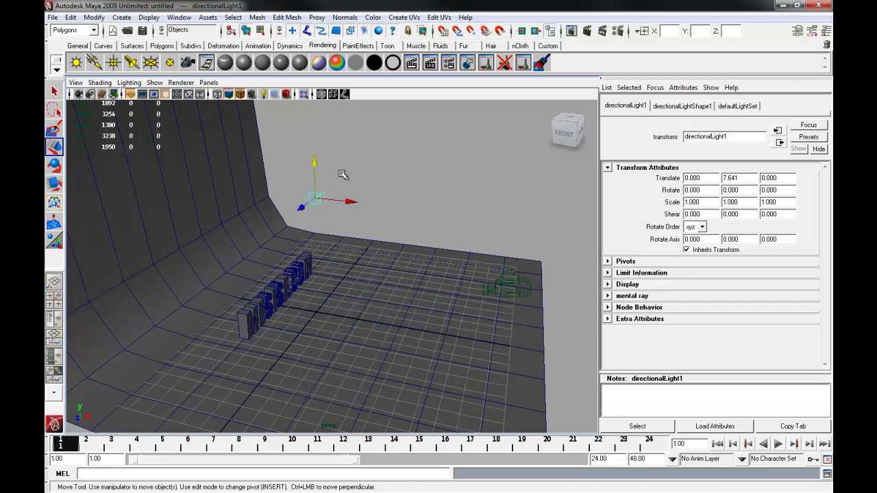
pyautogui.moveTo(350, 201); pyautogui.dragTo(444, 184)
# Rotate the directional light to about -92.6, 56.1, -49.1 so it aims down at the text, and scale it uniformly to about 3.374
pyautogui.press('e')
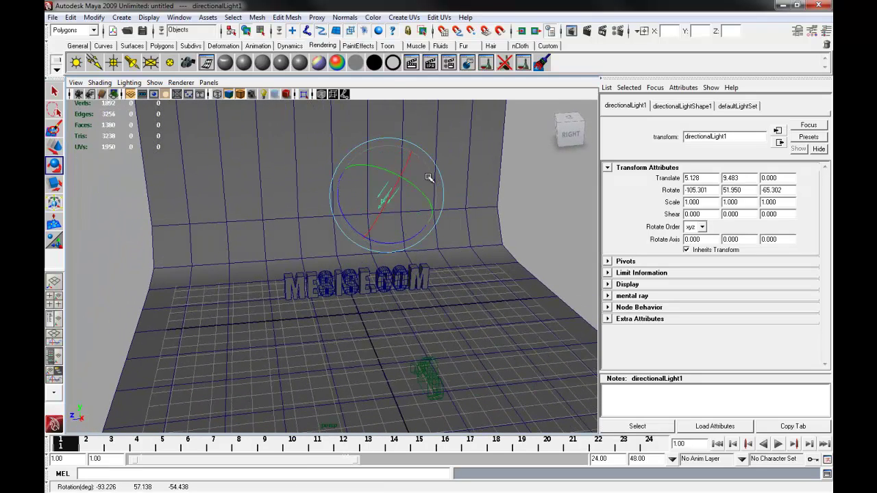
pyautogui.press('r')
pyautogui.moveTo(387, 195); pyautogui.dragTo(411, 182)
pyautogui.press('e')
pyautogui.keyDown('alt'); pyautogui.moveTo(411, 183); pyautogui.dragTo(451, 187); pyautogui.keyUp('alt')
# Set the directional light's color to pure blue, hue 240, in its shape attributes
pyautogui.hotkey('ctrl', 'a')
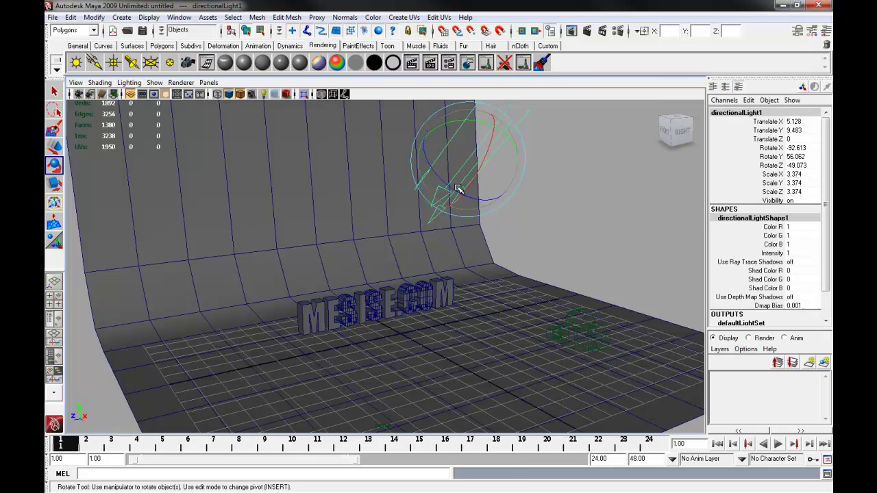
pyautogui.hotkey('ctrl', 'a')
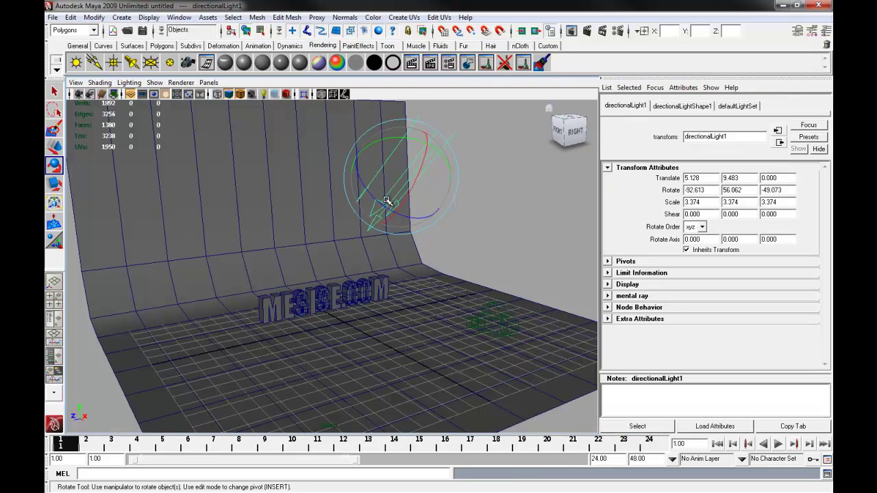
pyautogui.hotkey('ctrl', 'a')
pyautogui.hotkey('ctrl', 'a')
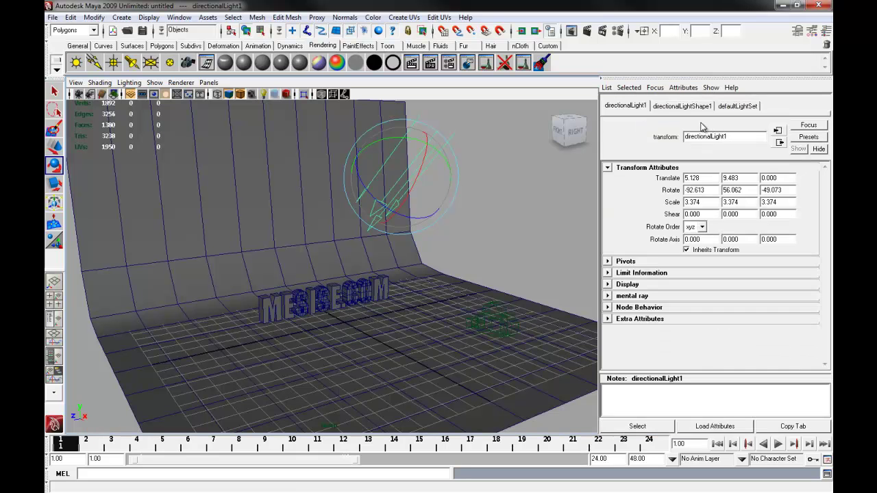
pyautogui.click(669, 107)
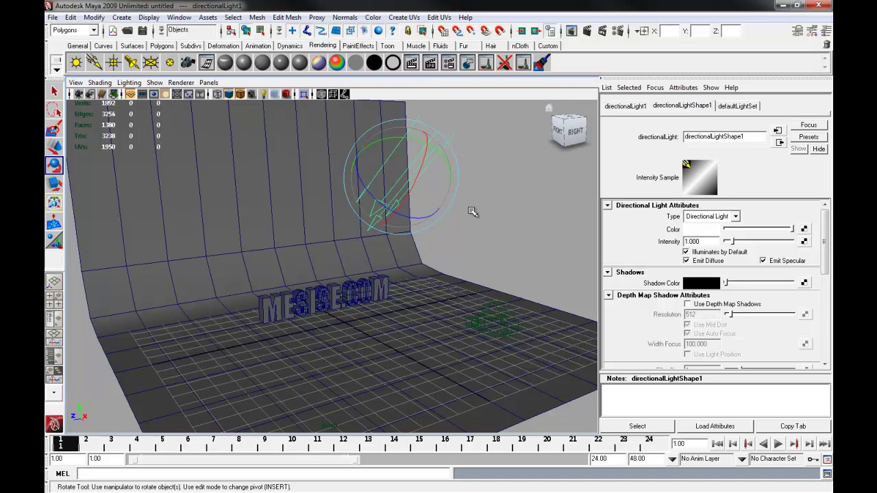
pyautogui.keyDown('alt'); pyautogui.moveTo(470, 210); pyautogui.dragTo(353, 301); pyautogui.keyUp('alt')
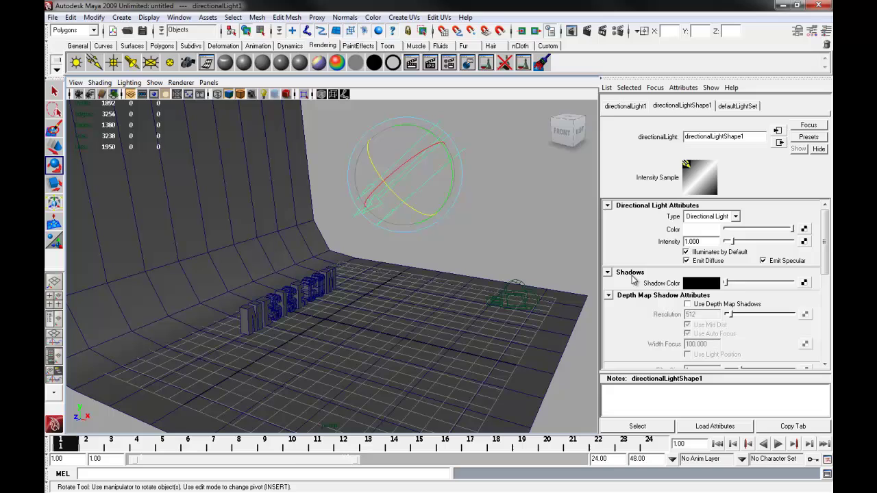
pyautogui.click(703, 228)
pyautogui.click(646, 144)
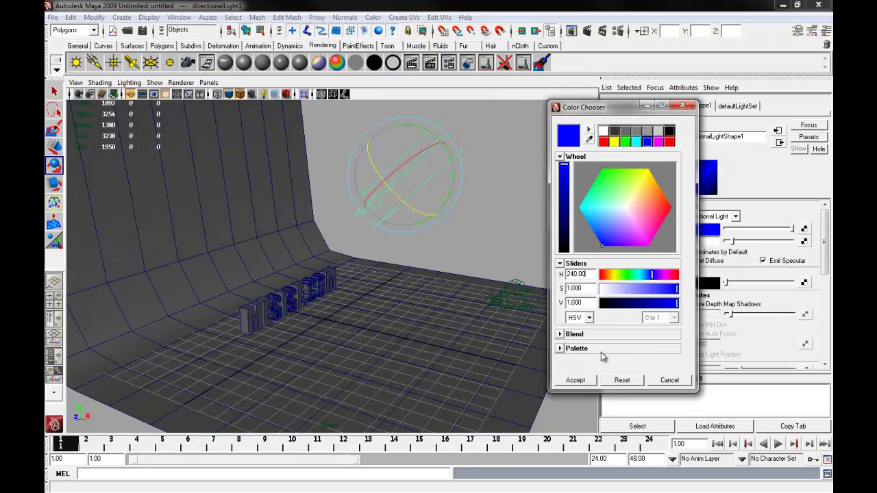
pyautogui.click(576, 379)
# Set the directional light's shadow color to a dark magenta with hue 300
pyautogui.click(700, 283)
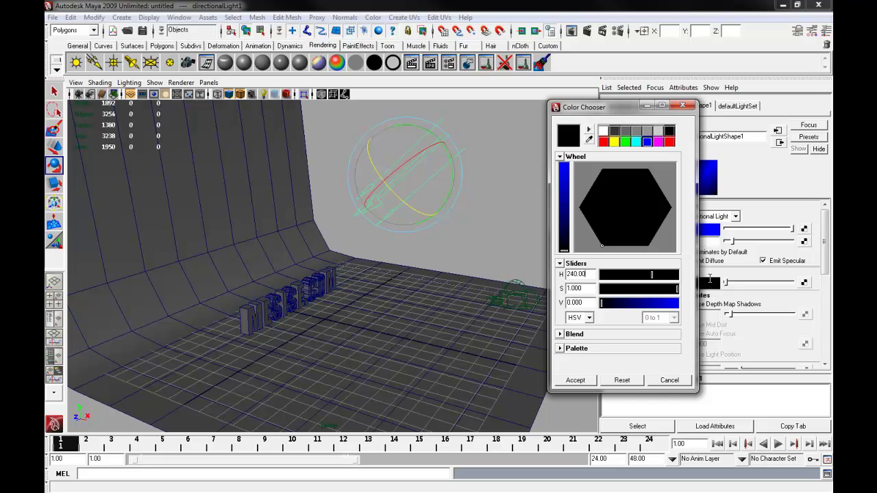
pyautogui.click(657, 142)
pyautogui.moveTo(563, 205); pyautogui.dragTo(564, 223)
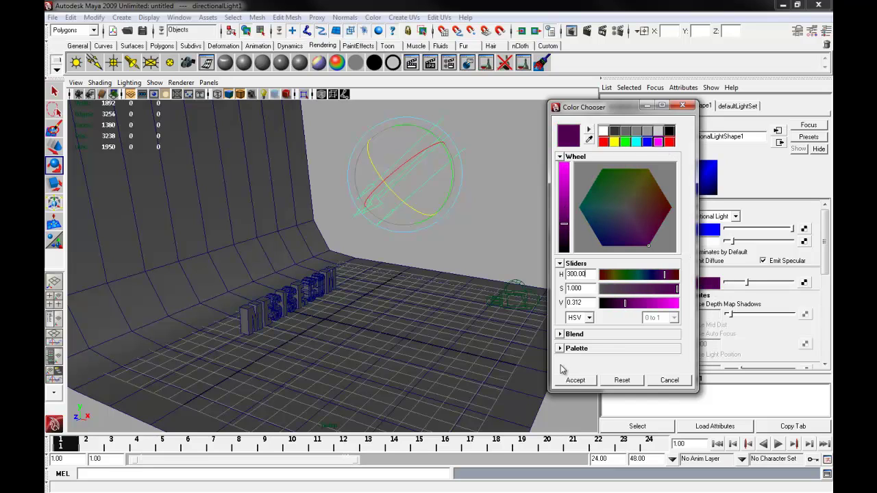
pyautogui.click(657, 142)
pyautogui.moveTo(564, 168); pyautogui.dragTo(564, 227)
pyautogui.click(575, 380)
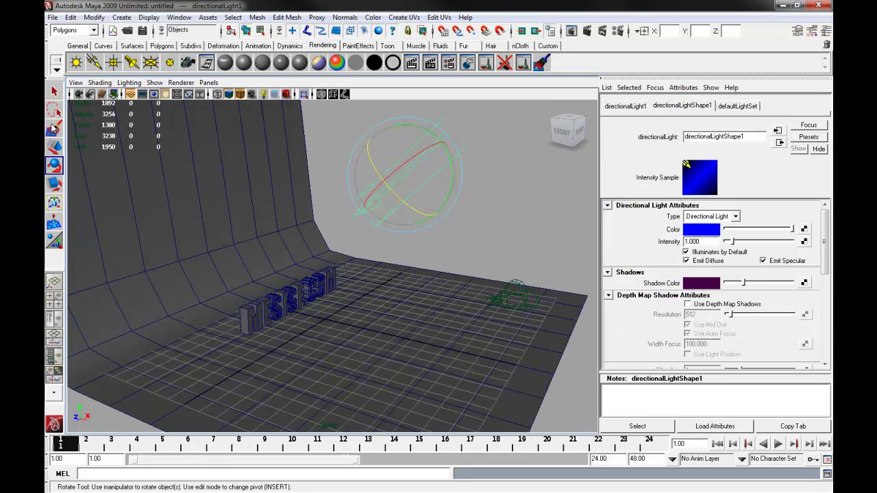
# Re-render the camera1 frame with the blue light and compare it with the stored reference render
pyautogui.moveTo(44, 52); pyautogui.dragTo(302, 66)
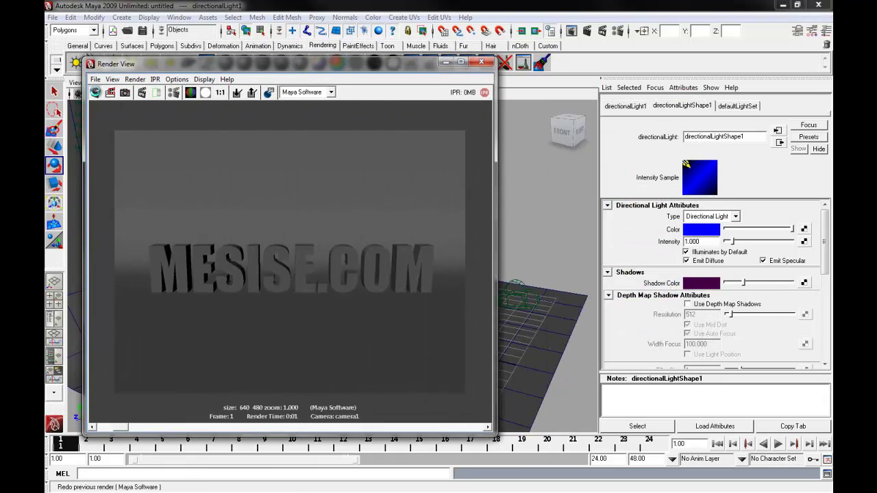
pyautogui.click(96, 93)
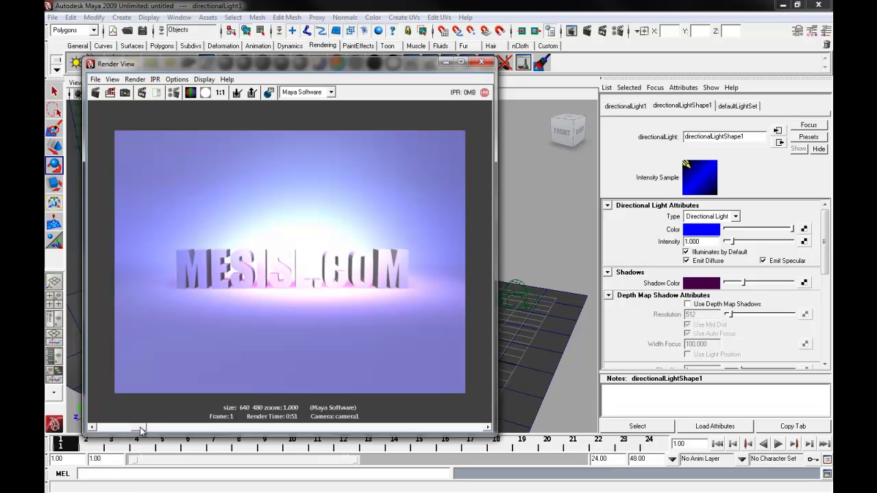
pyautogui.moveTo(141, 430); pyautogui.dragTo(113, 426)
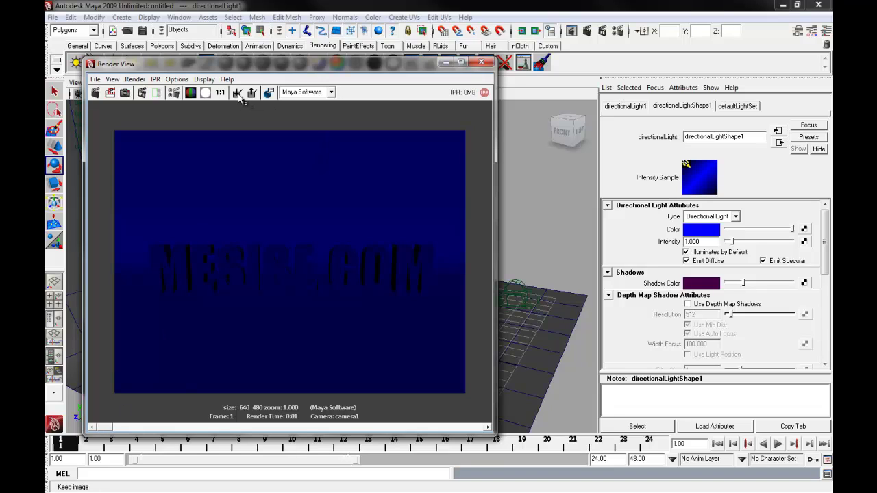
pyautogui.moveTo(337, 64); pyautogui.dragTo(342, 65)
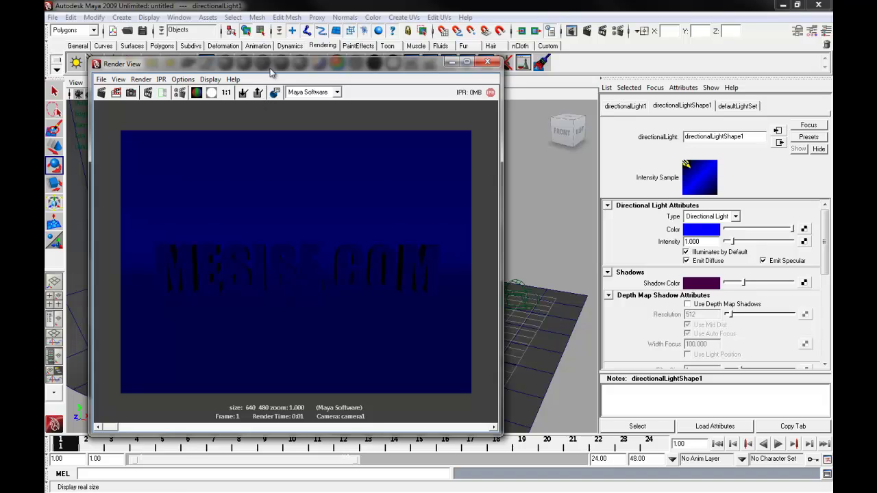
pyautogui.moveTo(269, 68); pyautogui.dragTo(0, 68)
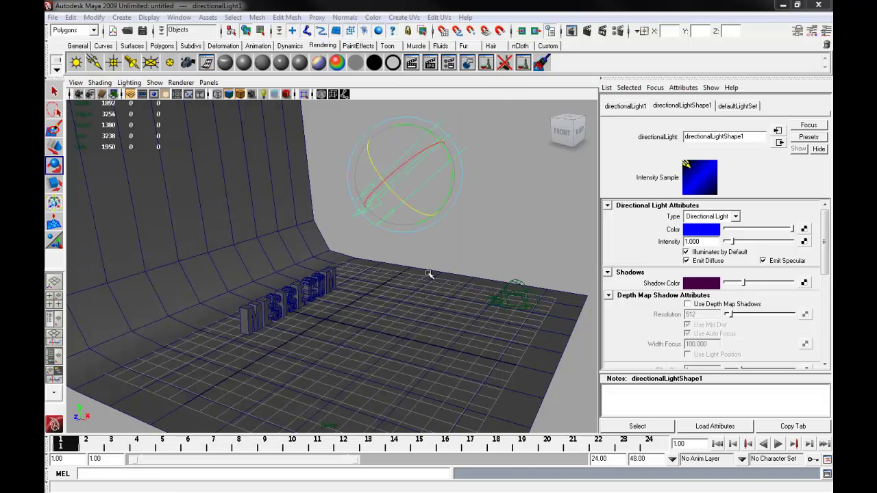
# Deselect the directional light, create a point light and move it to about X 5.075, Y 9.01
pyautogui.click(478, 233)
pyautogui.keyDown('alt'); pyautogui.moveTo(475, 233); pyautogui.dragTo(390, 236); pyautogui.keyUp('alt')
pyautogui.moveTo(0, 68); pyautogui.dragTo(0, 62)
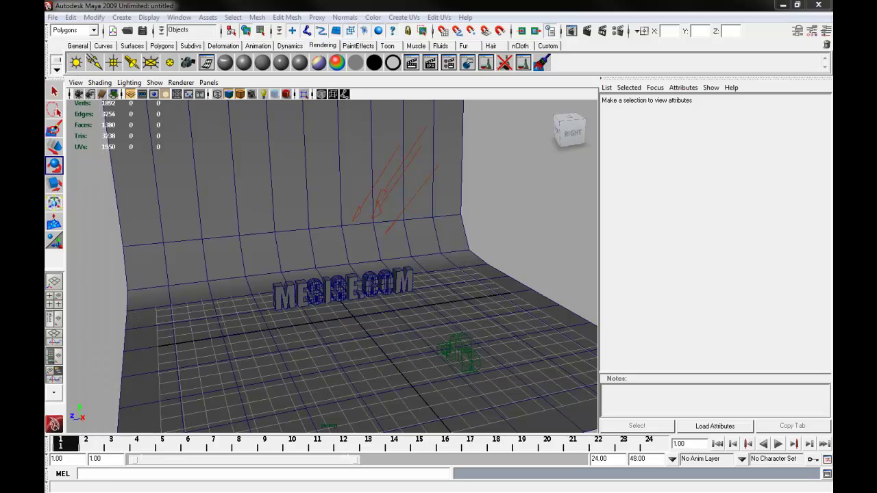
pyautogui.click(114, 63)
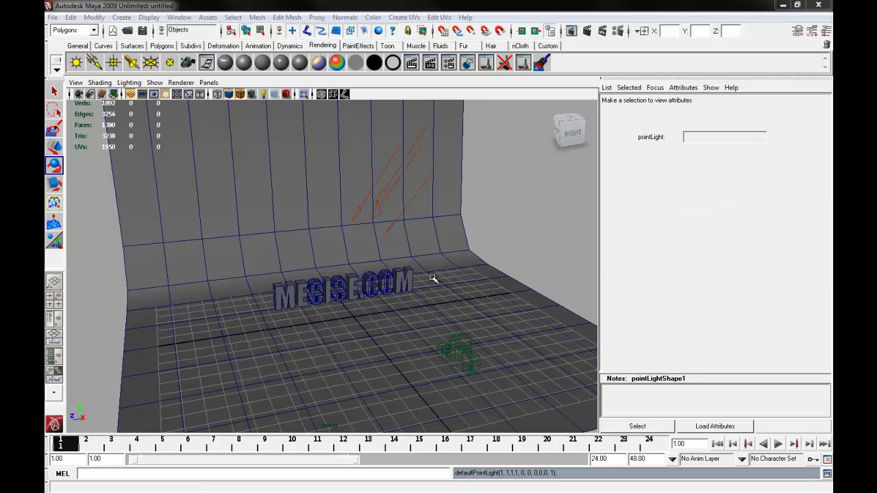
pyautogui.keyDown('alt'); pyautogui.moveTo(433, 282); pyautogui.dragTo(402, 282); pyautogui.keyUp('alt')
pyautogui.press('w')
pyautogui.moveTo(315, 278); pyautogui.dragTo(315, 136)
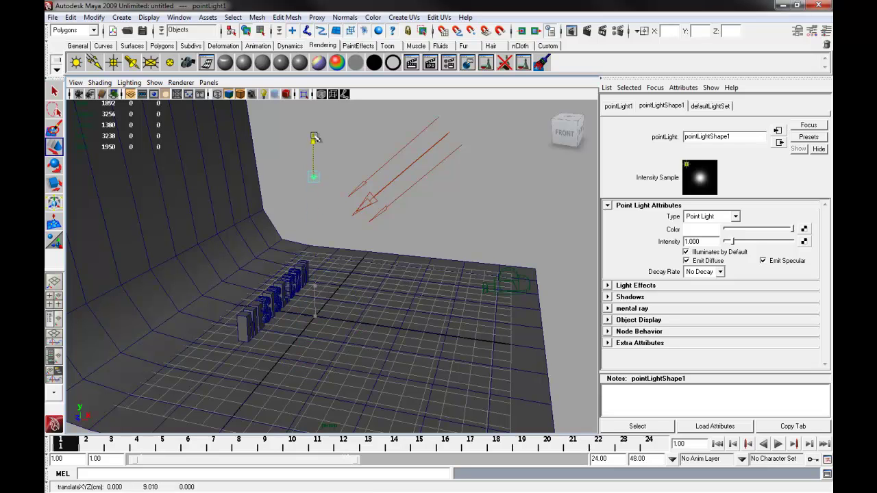
pyautogui.keyDown('alt'); pyautogui.moveTo(354, 193); pyautogui.dragTo(356, 206); pyautogui.keyUp('alt')
pyautogui.moveTo(347, 177); pyautogui.dragTo(440, 198)
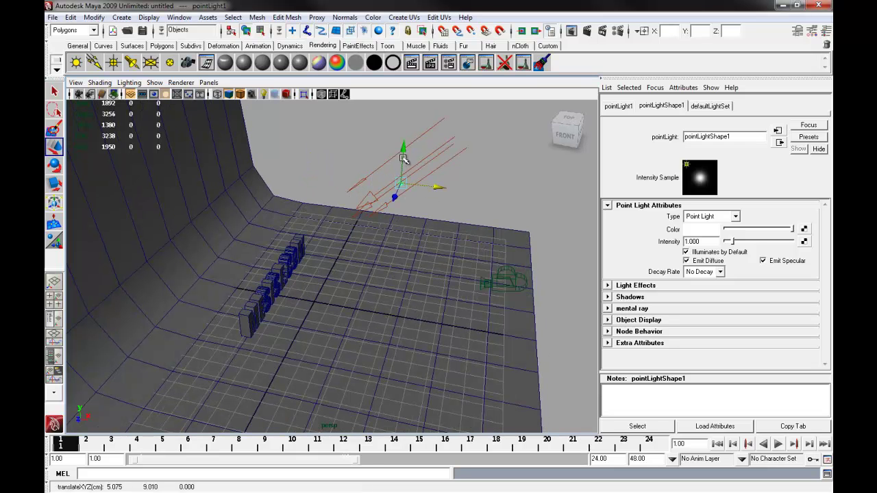
# Shift the point light along the Z axis, away from the directional light toward the start of the text
pyautogui.moveTo(403, 159); pyautogui.dragTo(296, 180)
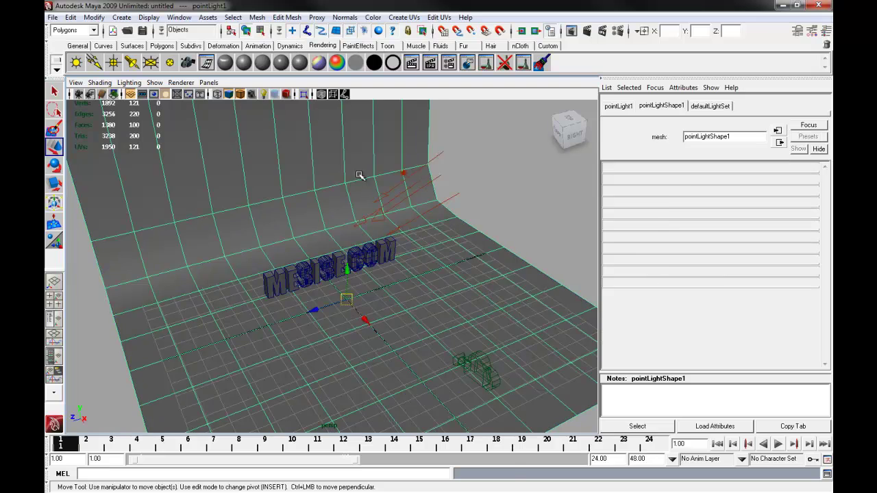
pyautogui.hotkey('ctrl', 'z')
pyautogui.moveTo(372, 180); pyautogui.dragTo(306, 196)
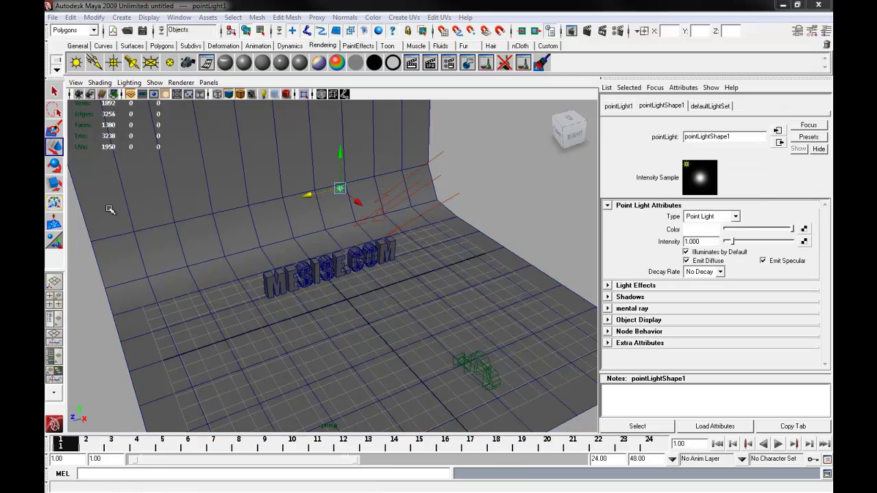
# Re-render the camera1 frame to check the combined directional and point lighting
pyautogui.keyDown('alt'); pyautogui.moveTo(270, 253); pyautogui.dragTo(258, 220); pyautogui.keyUp('alt')
pyautogui.moveTo(335, 67); pyautogui.dragTo(443, 72)
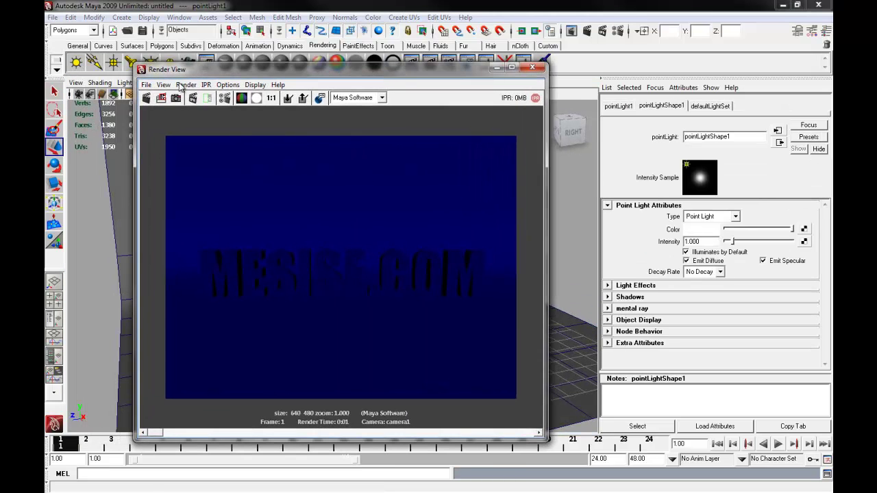
pyautogui.click(147, 98)
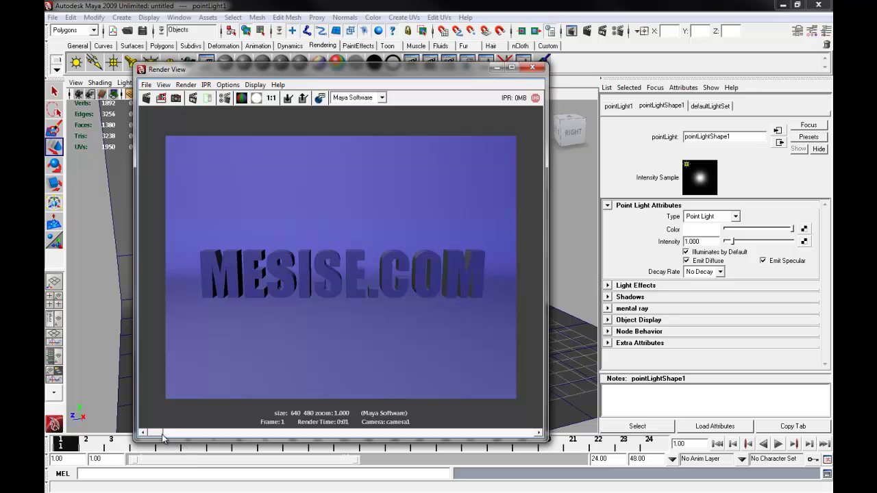
pyautogui.moveTo(161, 434)
pyautogui.mouseDown()
pyautogui.moveTo(199, 435)
pyautogui.moveTo(159, 436)
pyautogui.mouseUp()
pyautogui.moveTo(441, 72); pyautogui.dragTo(0, 72)
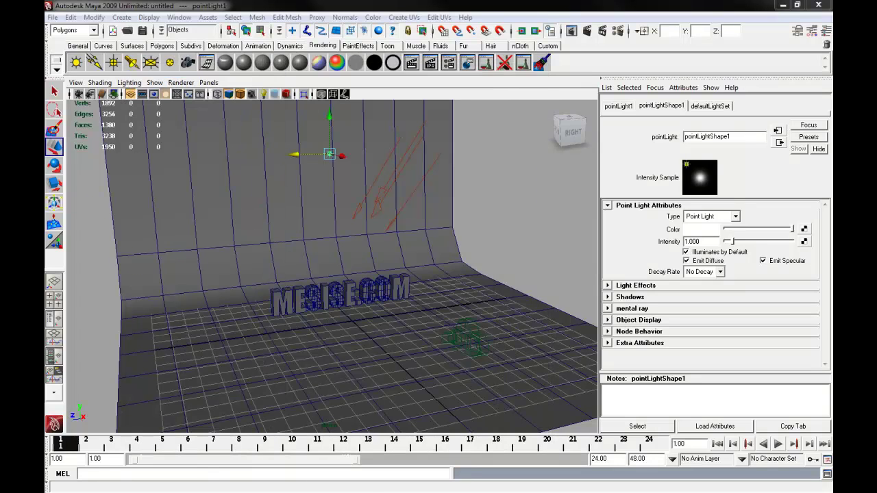
# Deselect the point light
pyautogui.keyDown('alt'); pyautogui.moveTo(445, 252); pyautogui.dragTo(473, 251); pyautogui.keyUp('alt')
pyautogui.click(437, 166)
pyautogui.keyDown('alt'); pyautogui.moveTo(436, 166); pyautogui.dragTo(461, 168); pyautogui.keyUp('alt')
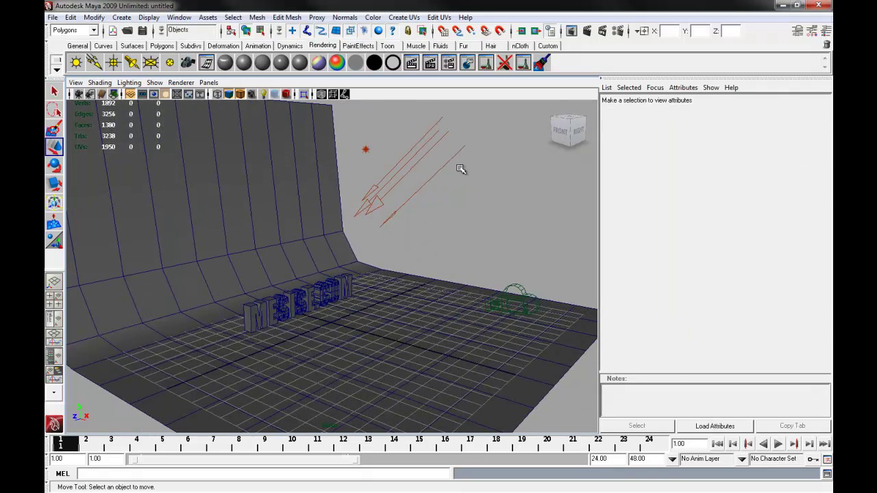
# Turn on depth map shadows for the directional light and set its shadow filter size to 10
pyautogui.keyDown('alt'); pyautogui.moveTo(467, 235); pyautogui.dragTo(446, 223); pyautogui.keyUp('alt')
pyautogui.click(428, 147)
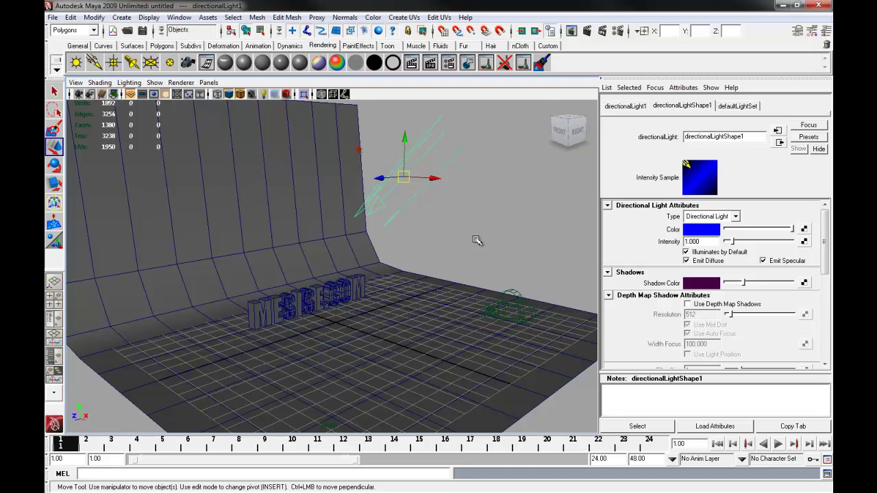
pyautogui.keyDown('alt'); pyautogui.moveTo(522, 186); pyautogui.dragTo(472, 213); pyautogui.keyUp('alt')
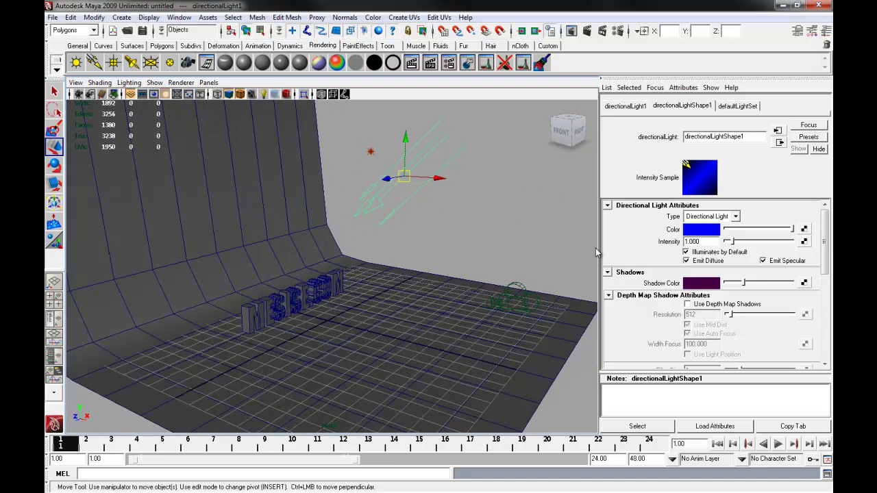
pyautogui.scroll(-2, 686, 206)
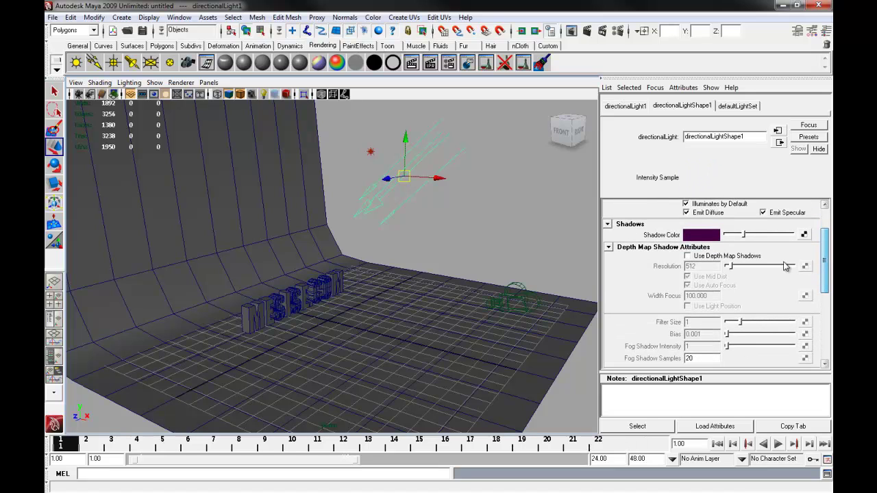
pyautogui.click(464, 211)
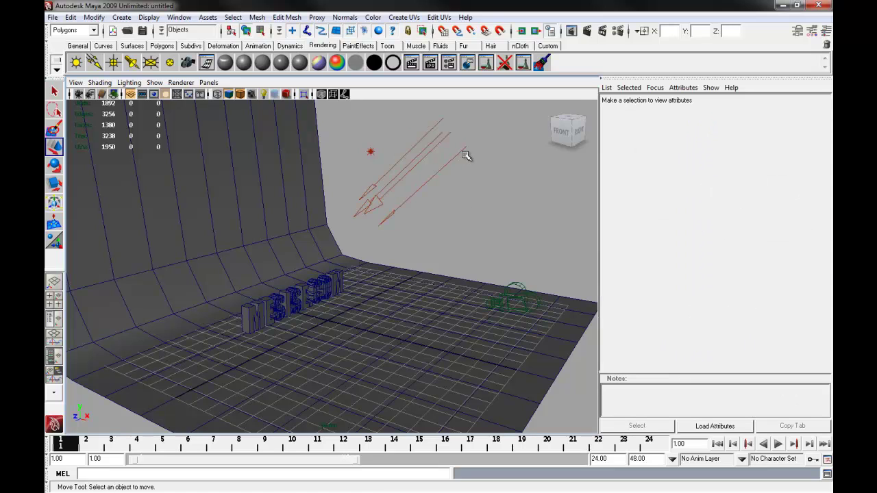
pyautogui.moveTo(463, 151); pyautogui.dragTo(427, 192)
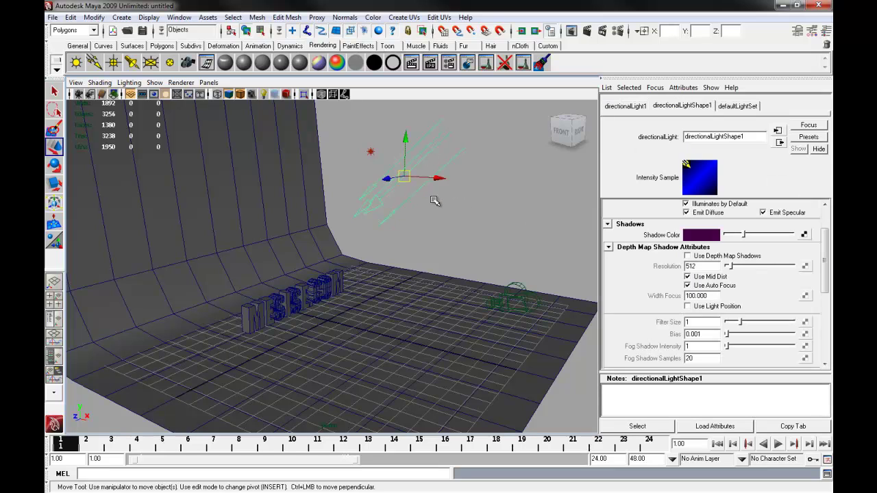
pyautogui.click(688, 257)
pyautogui.click(705, 319)
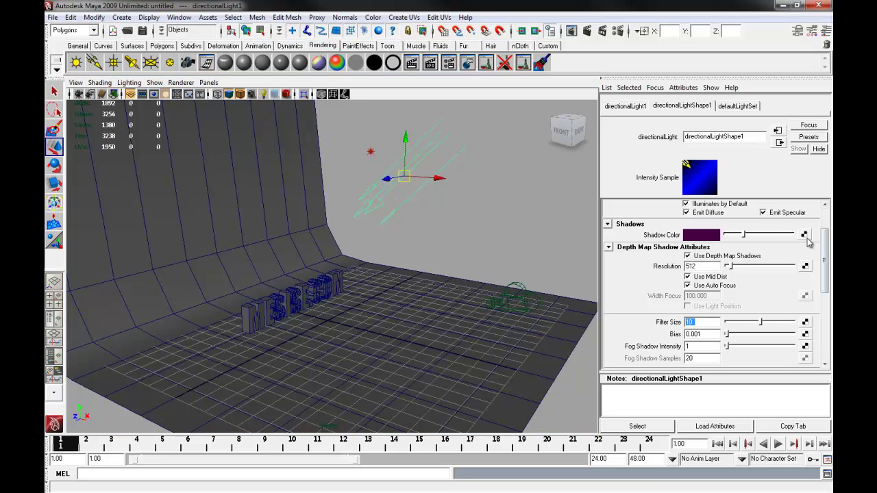
# Re-render the camera1 frame and examine the directional light's shadows on the text and floor
pyautogui.moveTo(45, 92); pyautogui.dragTo(358, 87)
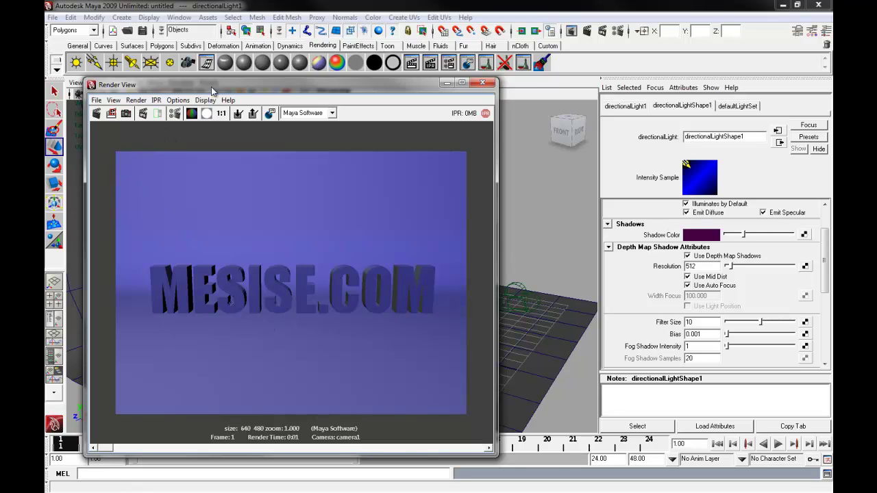
pyautogui.moveTo(211, 86)
pyautogui.mouseDown()
pyautogui.moveTo(272, 93)
pyautogui.moveTo(216, 96)
pyautogui.mouseUp()
pyautogui.click(110, 123)
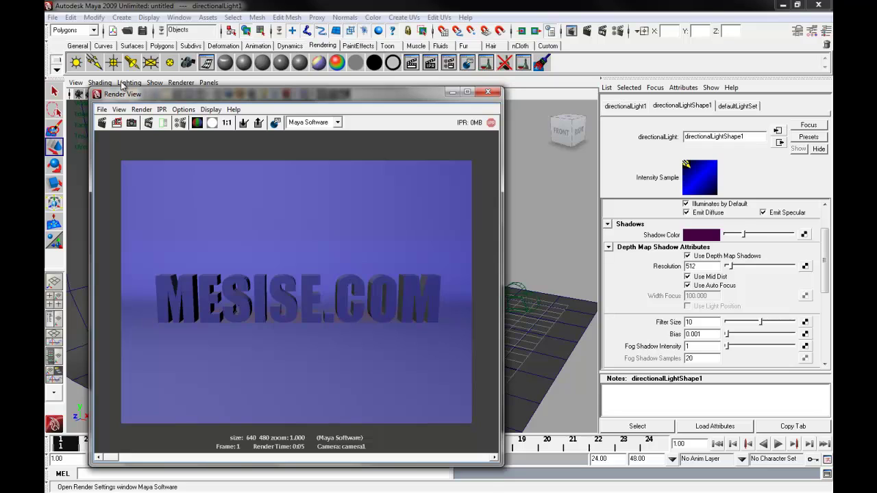
pyautogui.moveTo(139, 96); pyautogui.dragTo(143, 94)
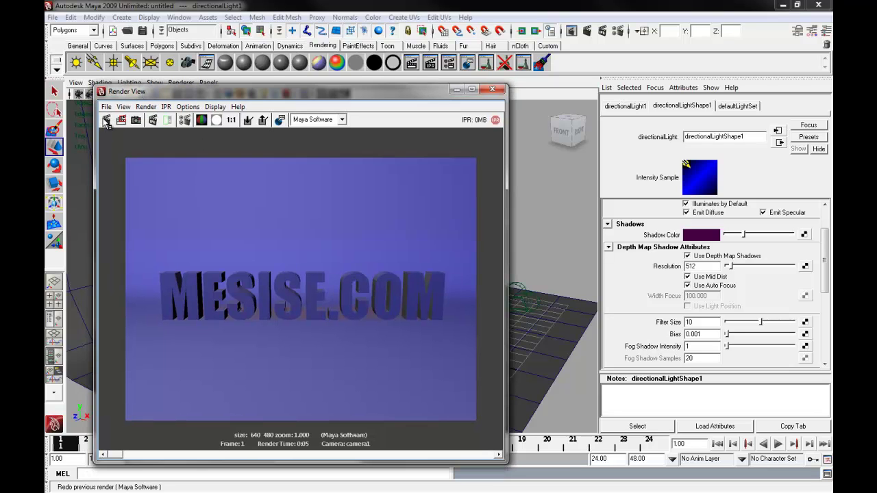
pyautogui.click(457, 89)
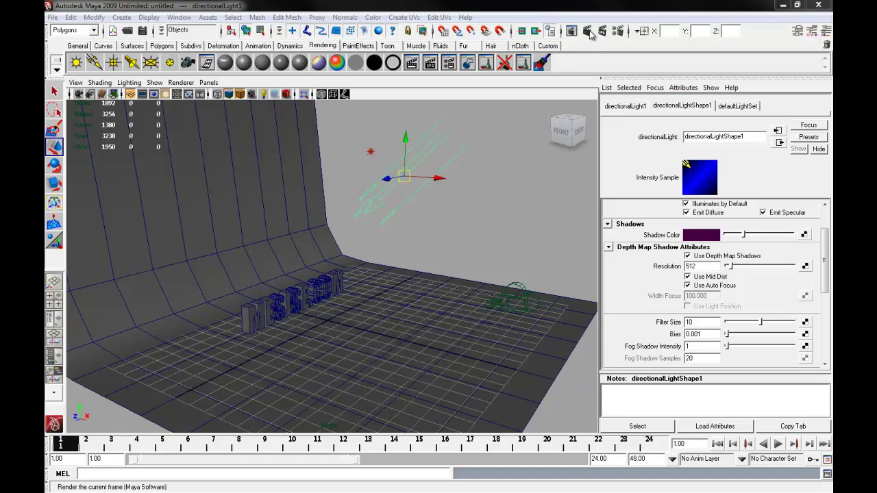
pyautogui.moveTo(45, 103); pyautogui.dragTo(390, 80)
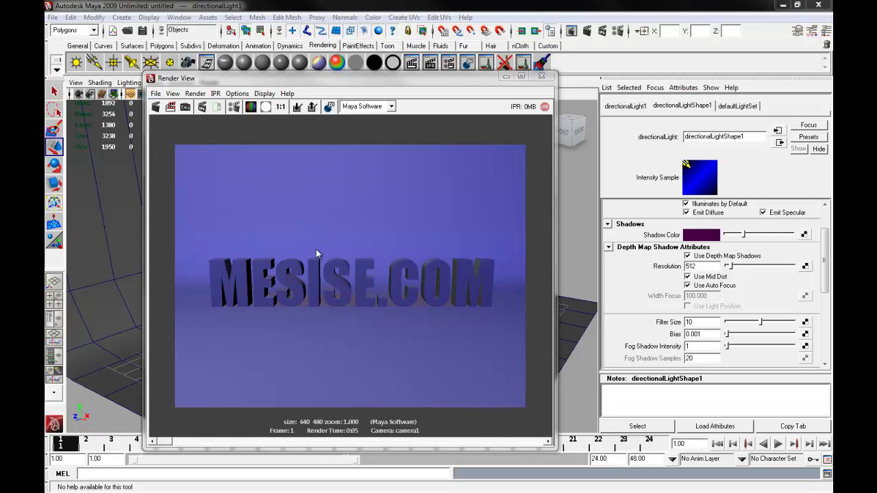
pyautogui.hotkey('alt', 'F4')
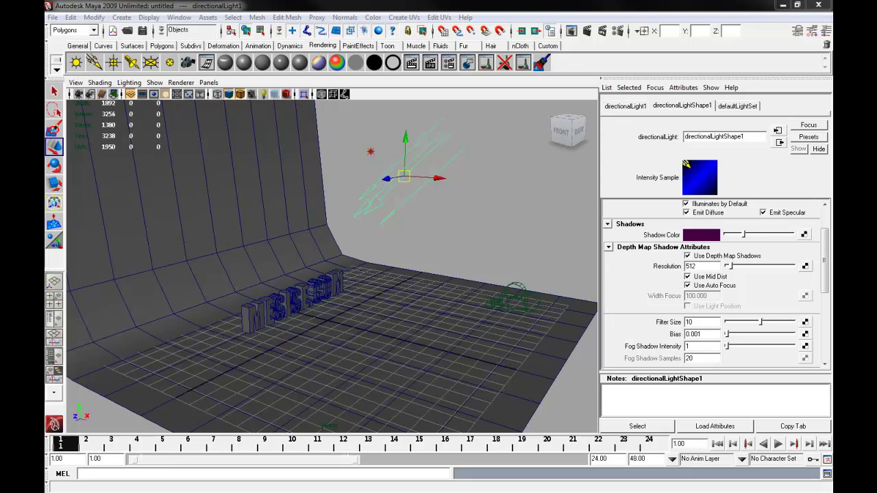
# Deselect the directional light, create a spot light and raise it above the text
pyautogui.moveTo(421, 213)
pyautogui.keyDown('alt'); pyautogui.mouseDown(button='right')
pyautogui.moveTo(422, 225)
pyautogui.moveTo(412, 223)
pyautogui.mouseUp(button='right'); pyautogui.keyUp('alt')
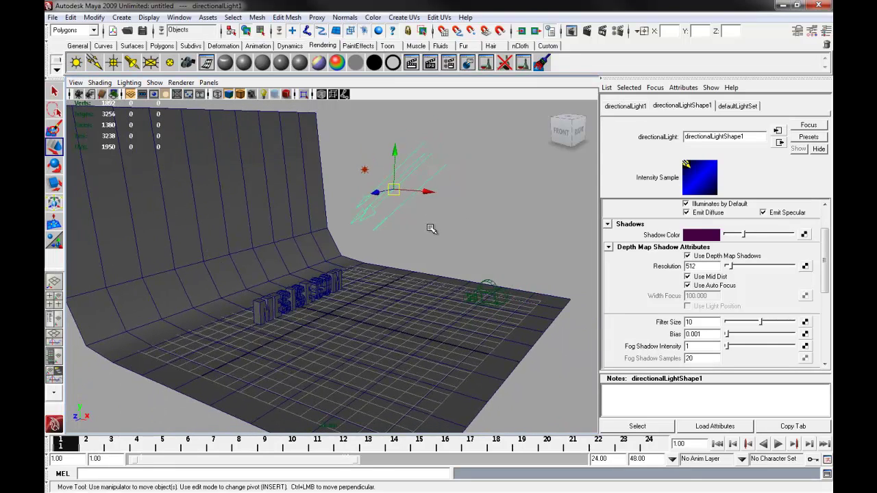
pyautogui.click(429, 227)
pyautogui.keyDown('alt'); pyautogui.moveTo(415, 237); pyautogui.dragTo(364, 235); pyautogui.keyUp('alt')
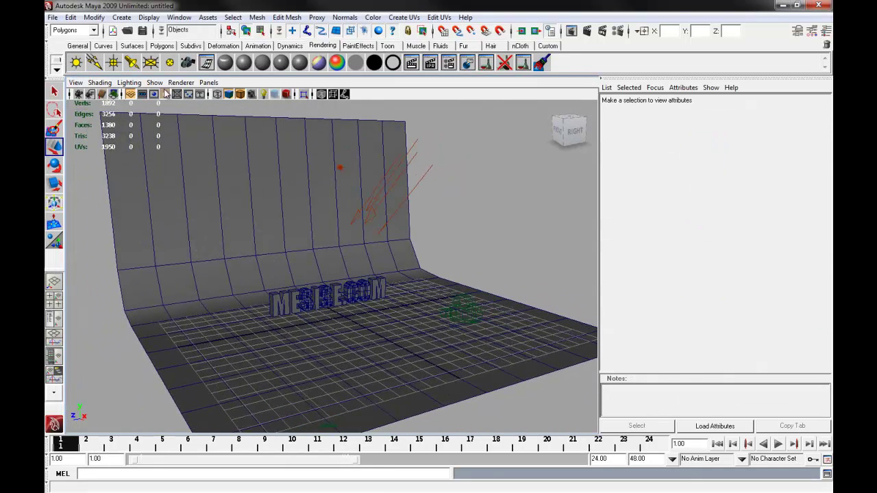
pyautogui.click(132, 63)
pyautogui.keyDown('alt'); pyautogui.moveTo(293, 305); pyautogui.dragTo(372, 309); pyautogui.keyUp('alt')
pyautogui.moveTo(321, 280); pyautogui.dragTo(328, 141)
pyautogui.keyDown('alt'); pyautogui.moveTo(342, 180); pyautogui.dragTo(722, 154); pyautogui.keyUp('alt')
# Rotate the spot light so its cone aims down toward the text and the backdrop
pyautogui.press('r')
pyautogui.keyDown('alt'); pyautogui.moveTo(484, 205); pyautogui.dragTo(413, 180); pyautogui.keyUp('alt')
pyautogui.press('e')
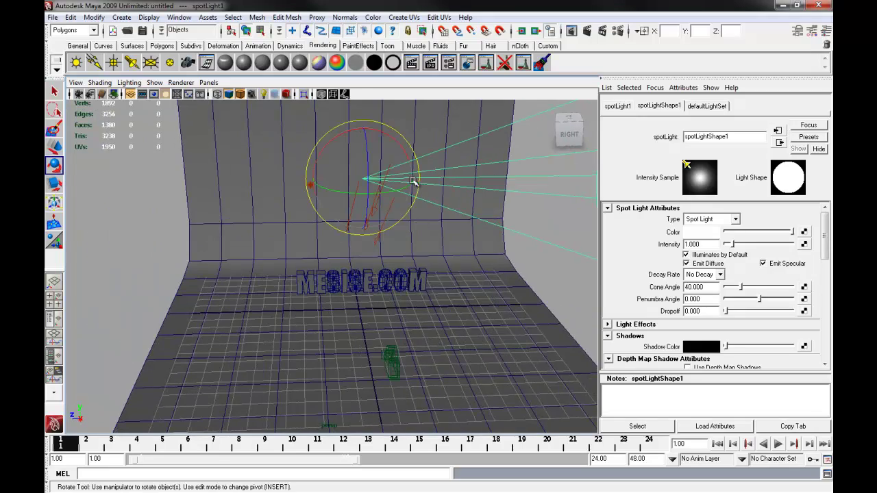
pyautogui.moveTo(374, 133); pyautogui.dragTo(501, 195)
pyautogui.keyDown('alt'); pyautogui.moveTo(432, 204); pyautogui.dragTo(370, 196); pyautogui.keyUp('alt')
pyautogui.moveTo(358, 133); pyautogui.dragTo(436, 193)
pyautogui.keyDown('alt'); pyautogui.moveTo(295, 195); pyautogui.dragTo(407, 196); pyautogui.keyUp('alt')
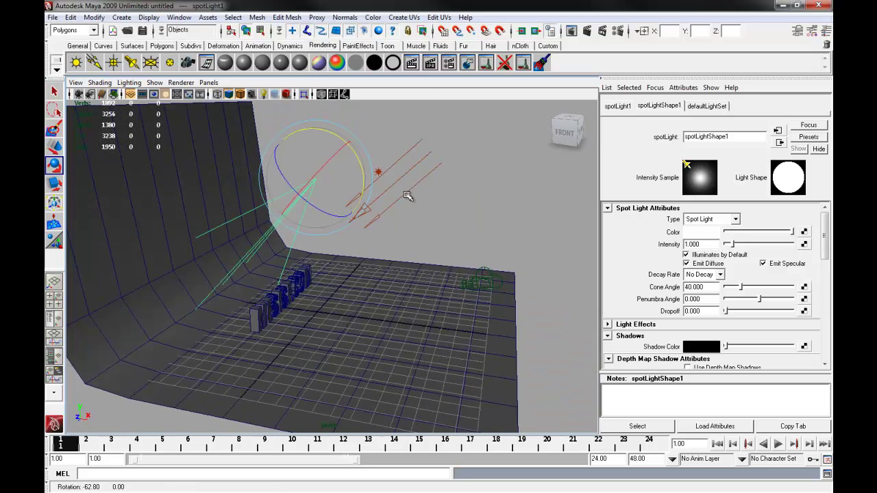
pyautogui.keyDown('alt'); pyautogui.moveTo(346, 187); pyautogui.dragTo(387, 192); pyautogui.keyUp('alt')
# Move the spot light to about X 5.406, Y 6.957 and shift it along Z toward the start of the text
pyautogui.press('w')
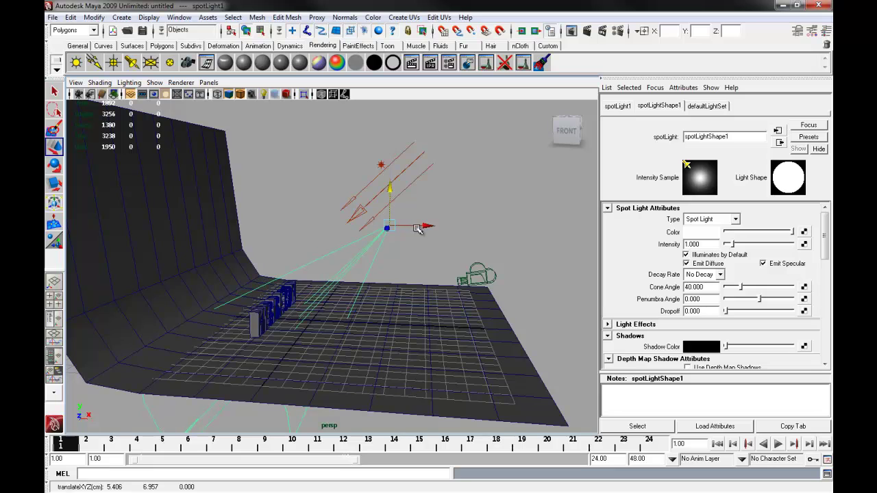
pyautogui.keyDown('alt'); pyautogui.moveTo(466, 230); pyautogui.dragTo(460, 213); pyautogui.keyUp('alt')
pyautogui.press('e')
pyautogui.press('w')
pyautogui.keyDown('alt'); pyautogui.moveTo(376, 248); pyautogui.dragTo(394, 278); pyautogui.keyUp('alt')
pyautogui.keyDown('alt'); pyautogui.moveTo(394, 278); pyautogui.dragTo(429, 259, button='right'); pyautogui.keyUp('alt')
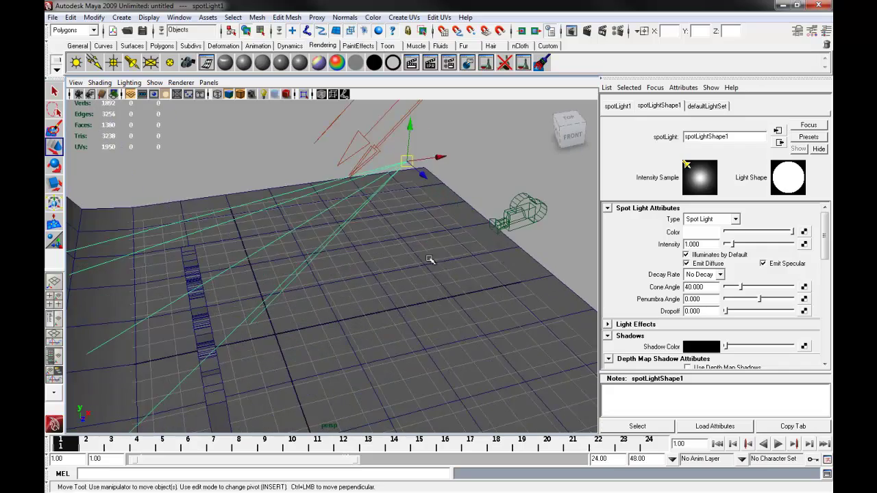
pyautogui.keyDown('alt'); pyautogui.moveTo(430, 259); pyautogui.dragTo(353, 256); pyautogui.keyUp('alt')
pyautogui.moveTo(281, 254); pyautogui.dragTo(271, 232)
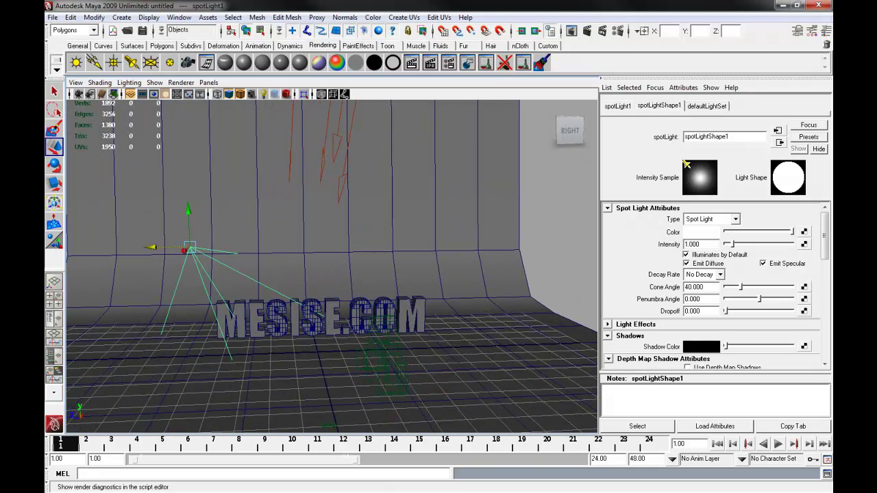
# Render the camera1 frame to check the spot light's pool on the text and backdrop
pyautogui.click(571, 30)
pyautogui.moveTo(212, 55); pyautogui.dragTo(299, 55)
pyautogui.click(121, 80)
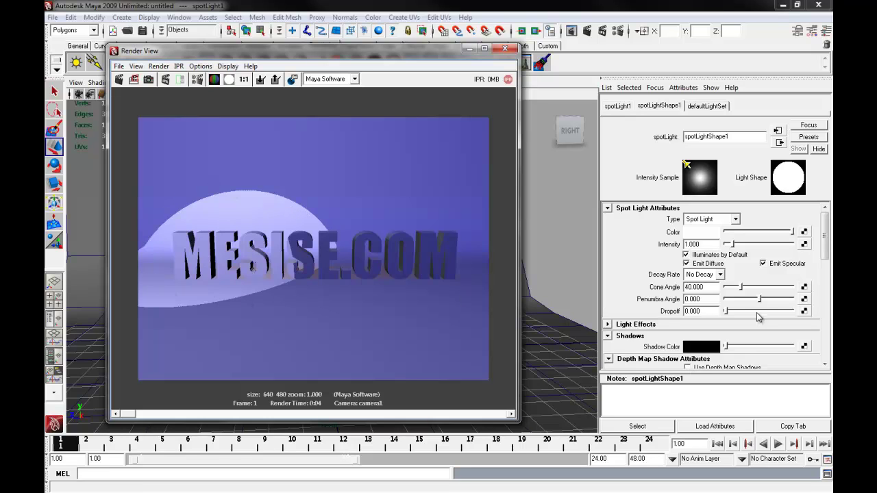
pyautogui.moveTo(427, 55); pyautogui.dragTo(0, 64)
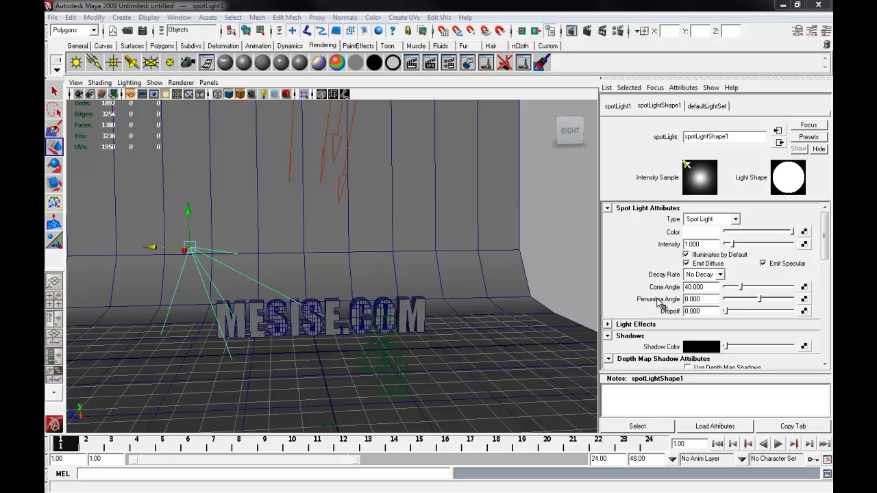
# Set the spot light's penumbra angle to -10 and re-render the camera1 frame
pyautogui.moveTo(759, 300); pyautogui.dragTo(705, 298)
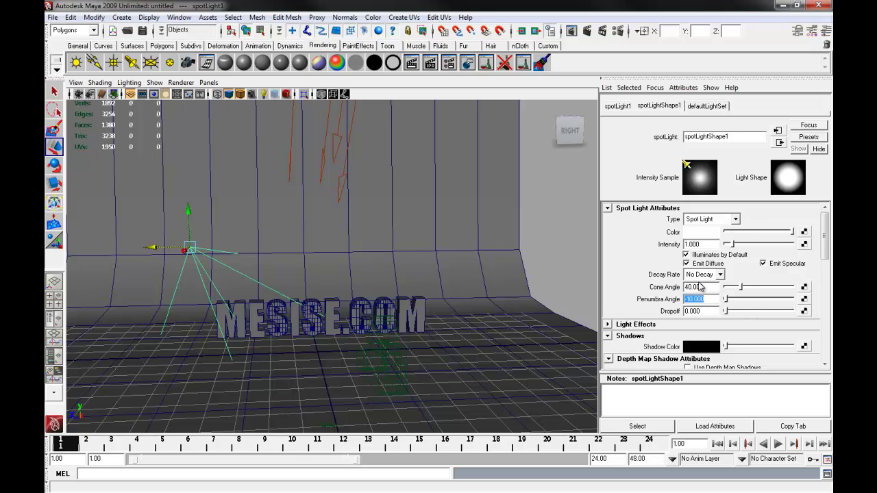
pyautogui.moveTo(44, 84); pyautogui.dragTo(341, 88)
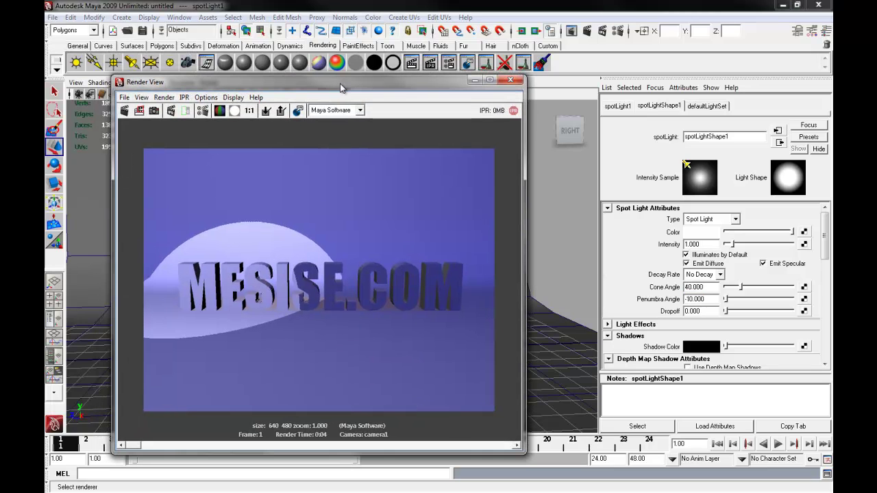
pyautogui.click(125, 110)
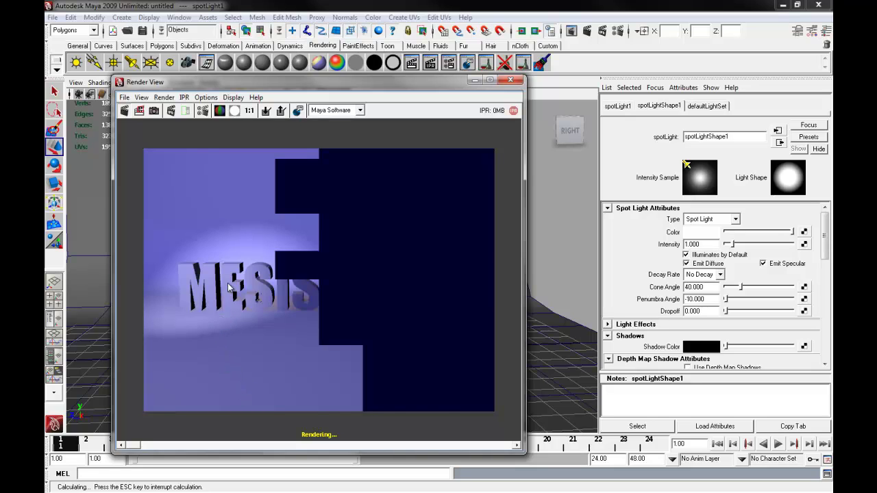
pyautogui.moveTo(130, 449)
pyautogui.mouseDown()
pyautogui.moveTo(151, 449)
pyautogui.moveTo(139, 450)
pyautogui.mouseUp()
# Set the spot light's penumbra angle to 10
pyautogui.click(709, 298)
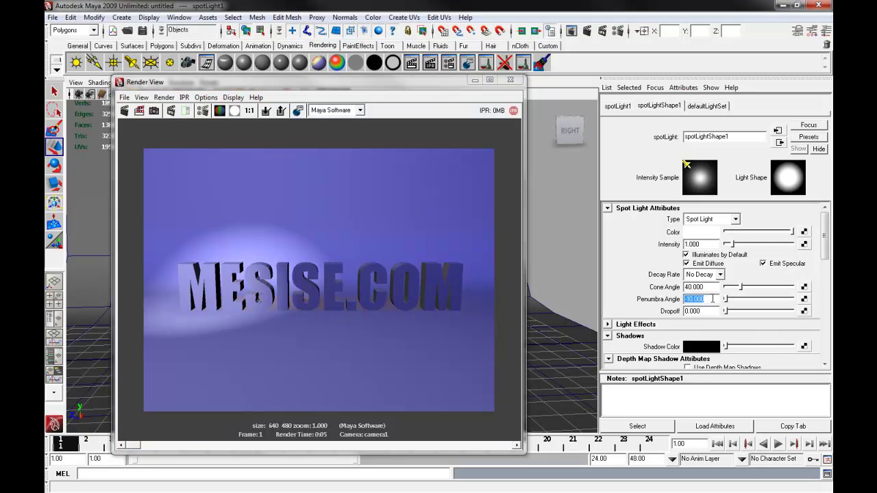
pyautogui.moveTo(708, 298); pyautogui.dragTo(598, 303)
pyautogui.write('10')
pyautogui.press('Return')
# Keep the current render for comparison and re-render the camera1 frame to examine the softened spot edge
pyautogui.click(267, 112)
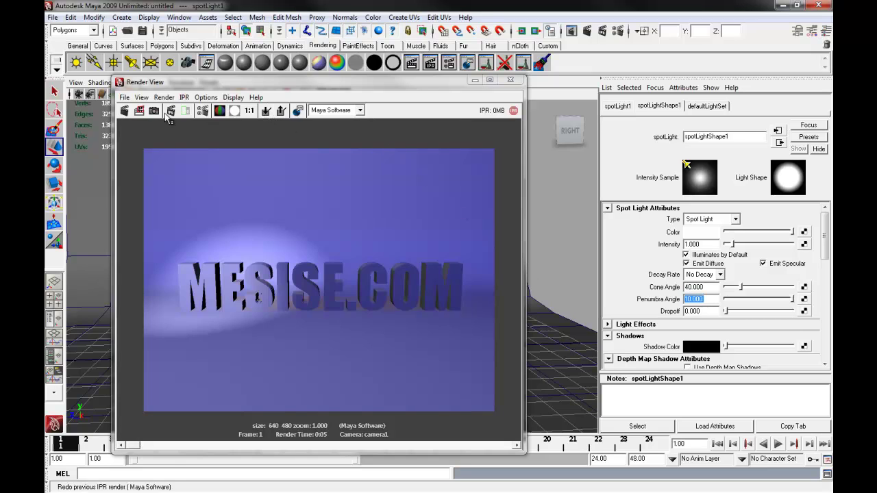
pyautogui.click(124, 110)
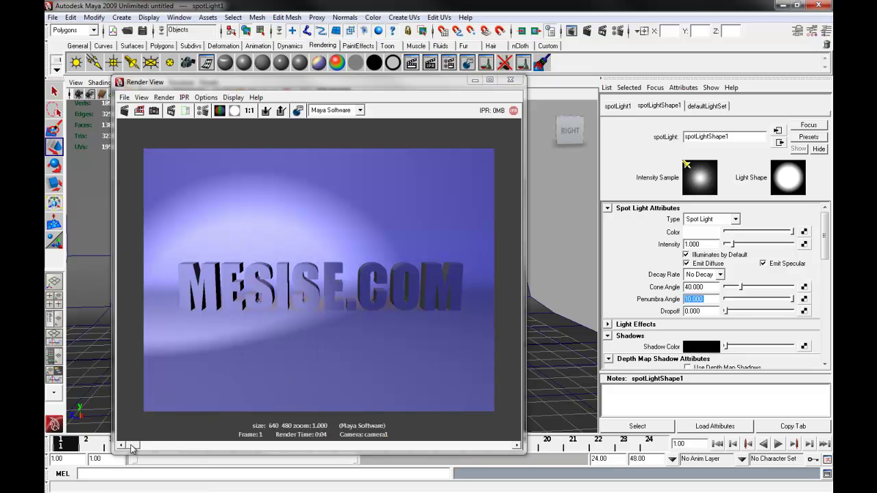
pyautogui.moveTo(131, 446)
pyautogui.mouseDown()
pyautogui.moveTo(167, 446)
pyautogui.moveTo(137, 446)
pyautogui.moveTo(145, 447)
pyautogui.mouseUp()
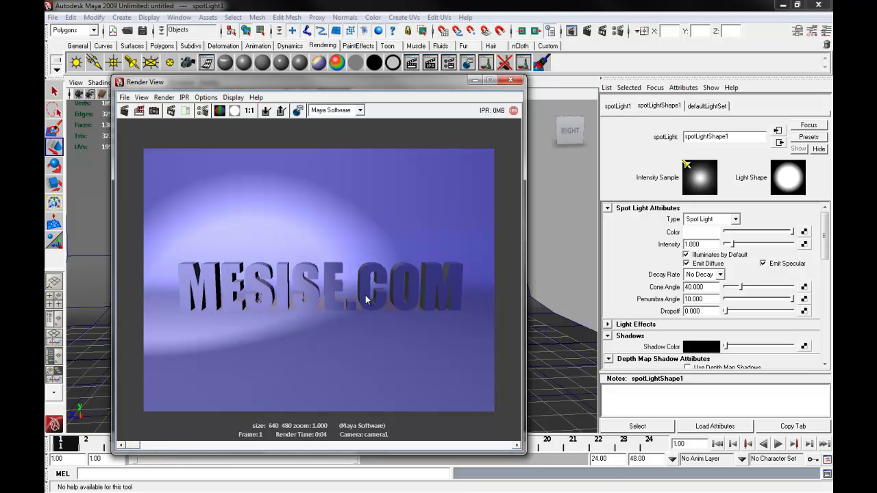
pyautogui.moveTo(408, 97); pyautogui.dragTo(389, 93)
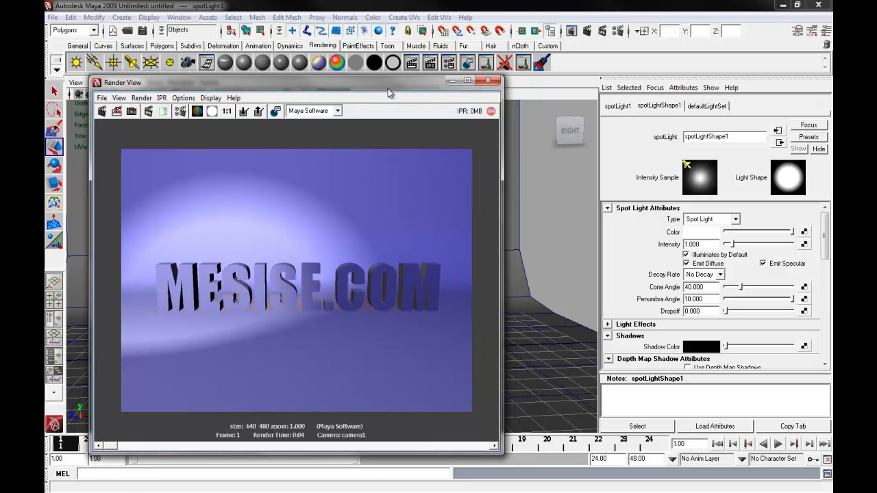
# Set the spot light's dropoff to 30 and re-render the camera1 frame, comparing it with the stored render
pyautogui.click(709, 311)
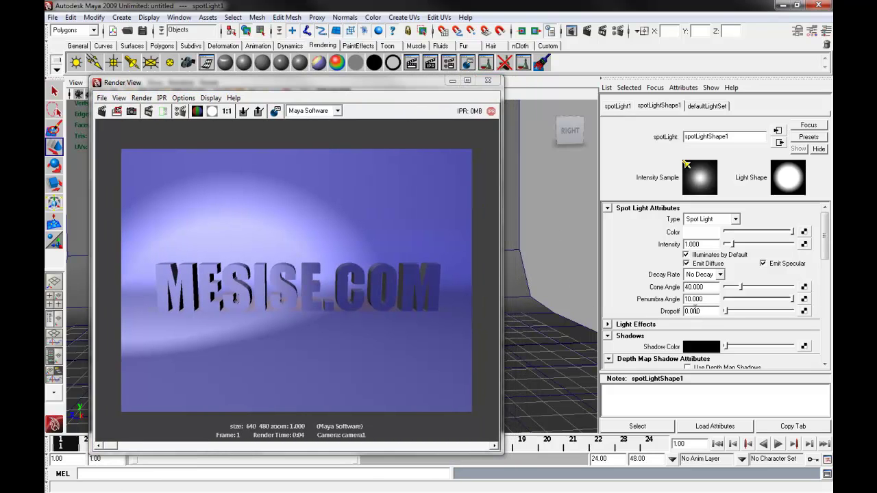
pyautogui.moveTo(711, 311); pyautogui.dragTo(685, 311)
pyautogui.moveTo(284, 85); pyautogui.dragTo(269, 85)
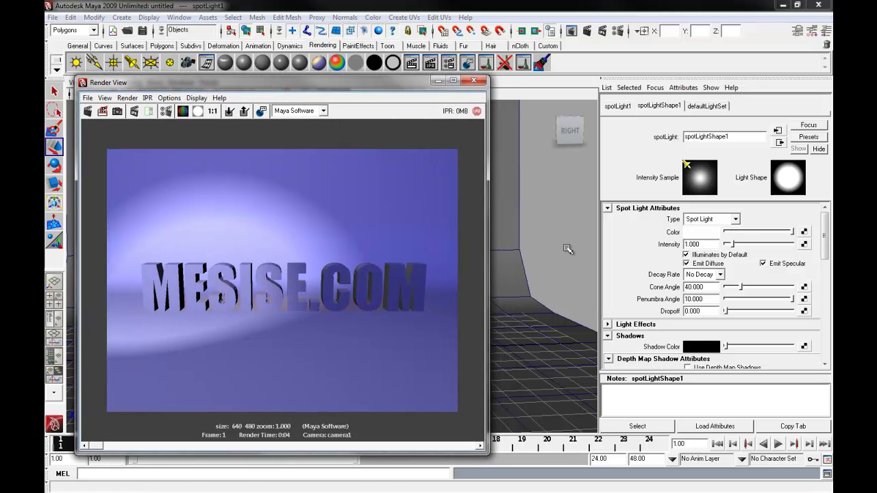
pyautogui.click(706, 310)
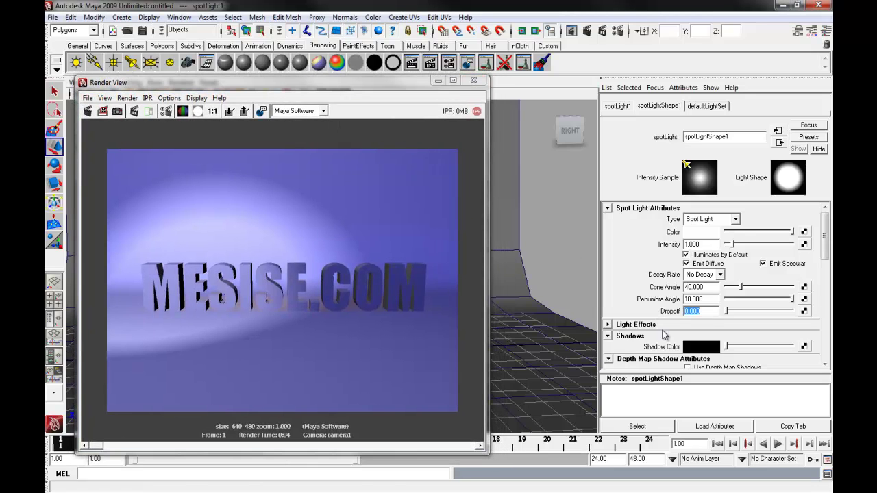
pyautogui.click(694, 298)
pyautogui.click(709, 312)
pyautogui.write('30')
pyautogui.press('Return')
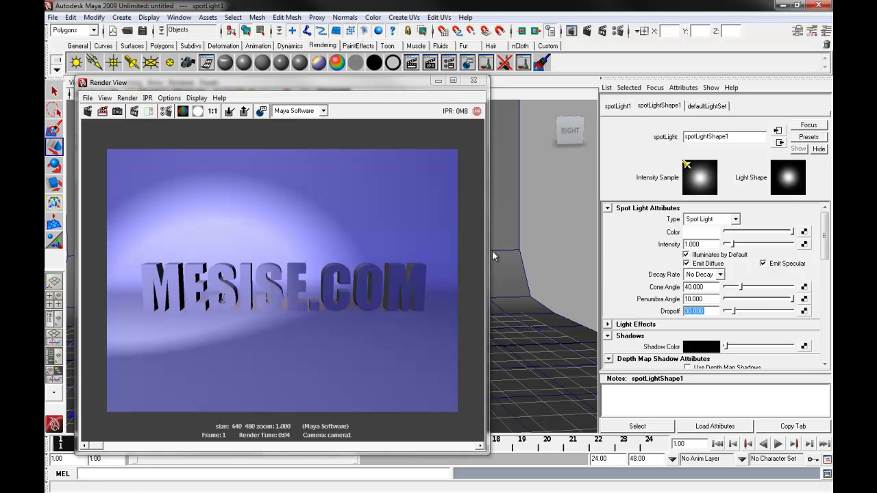
pyautogui.click(87, 113)
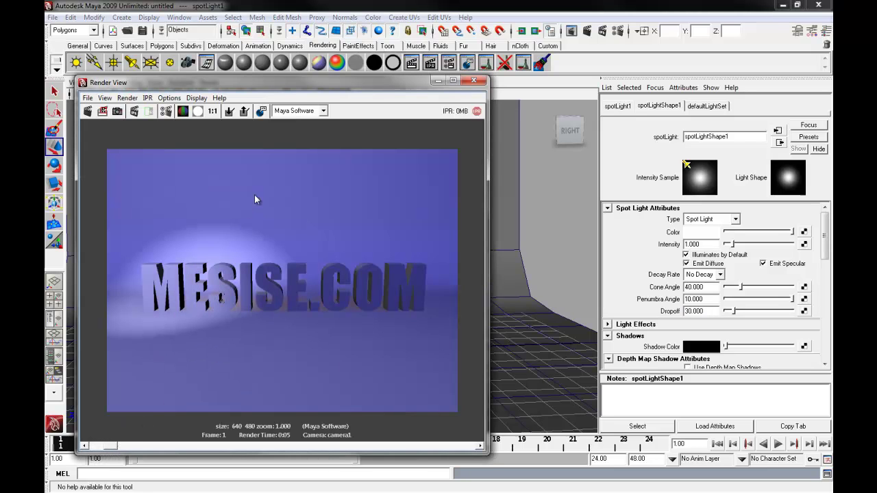
pyautogui.moveTo(109, 446); pyautogui.dragTo(97, 445)
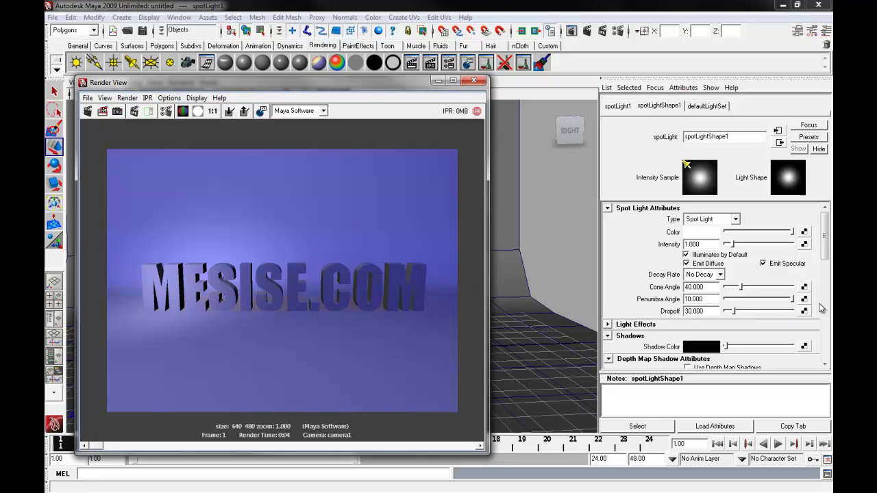
# Enable depth map shadows for the spot light, set their filter size to 10, and re-render the camera1 frame
pyautogui.moveTo(824, 246); pyautogui.dragTo(824, 262)
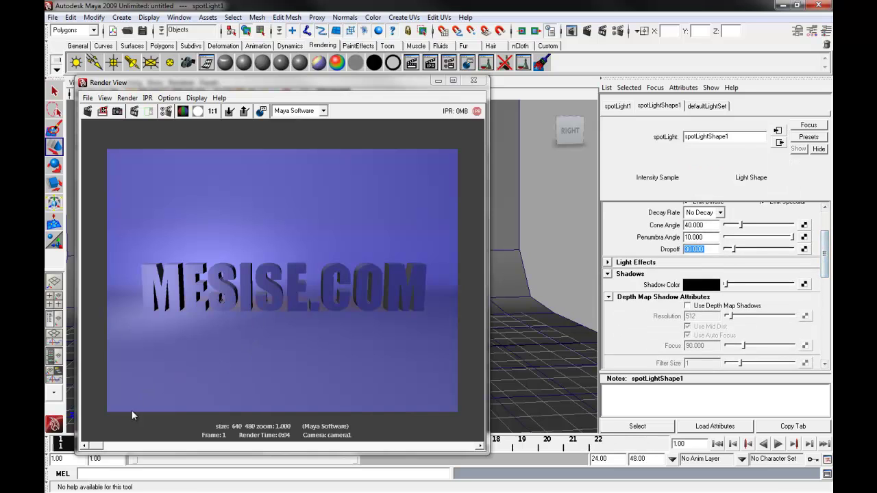
pyautogui.moveTo(98, 445)
pyautogui.mouseDown()
pyautogui.moveTo(153, 453)
pyautogui.moveTo(88, 456)
pyautogui.mouseUp()
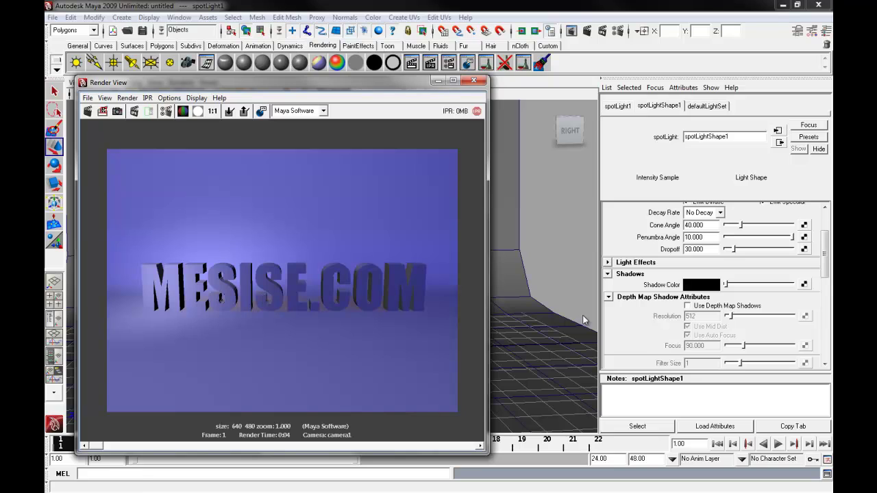
pyautogui.moveTo(825, 254); pyautogui.dragTo(825, 262)
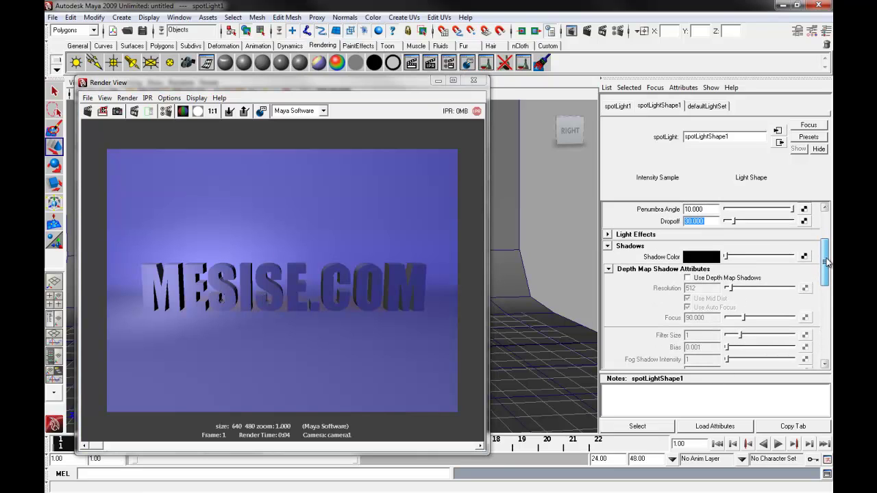
pyautogui.click(717, 278)
pyautogui.click(718, 280)
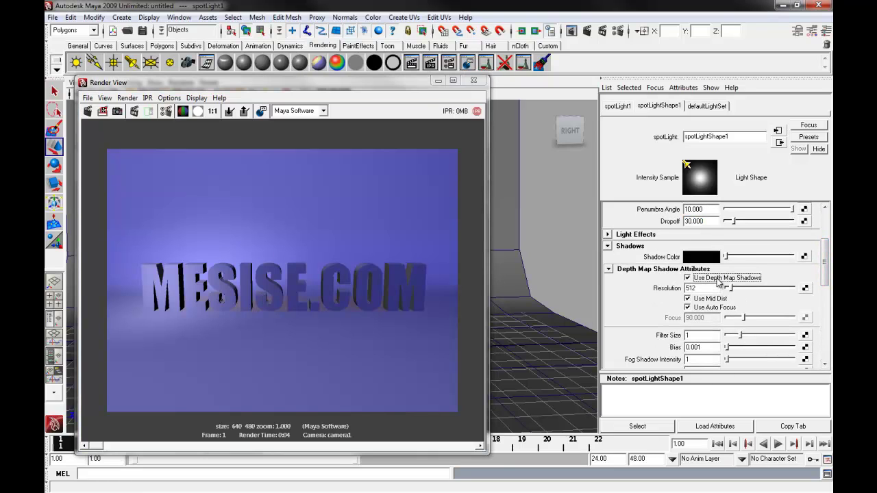
pyautogui.doubleClick(701, 335)
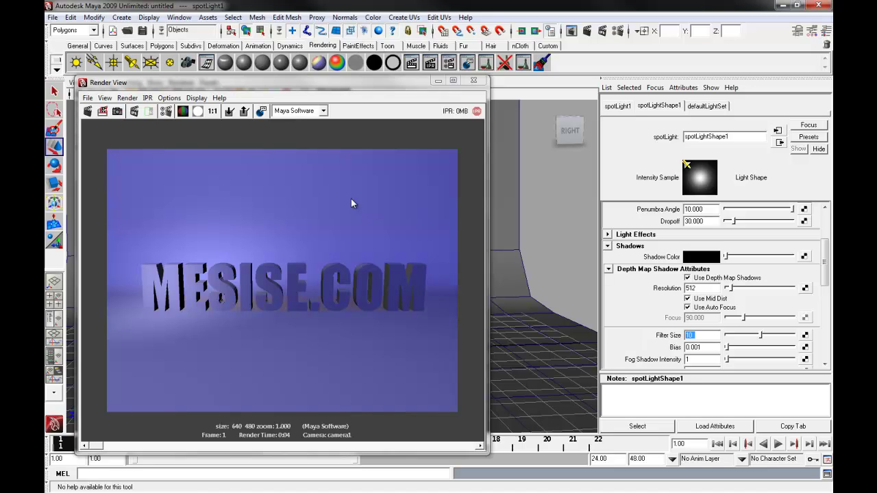
pyautogui.click(87, 110)
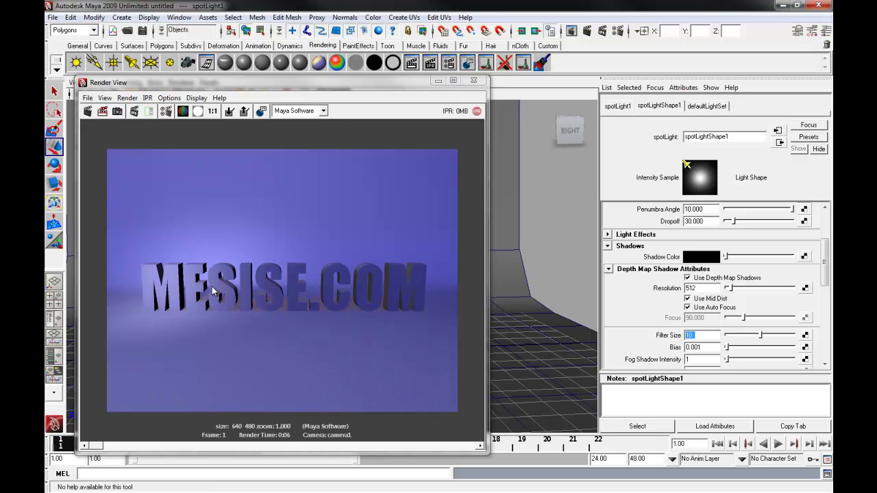
# Change the spot light's shadow color to dark purple and re-render the camera1 frame
pyautogui.click(705, 258)
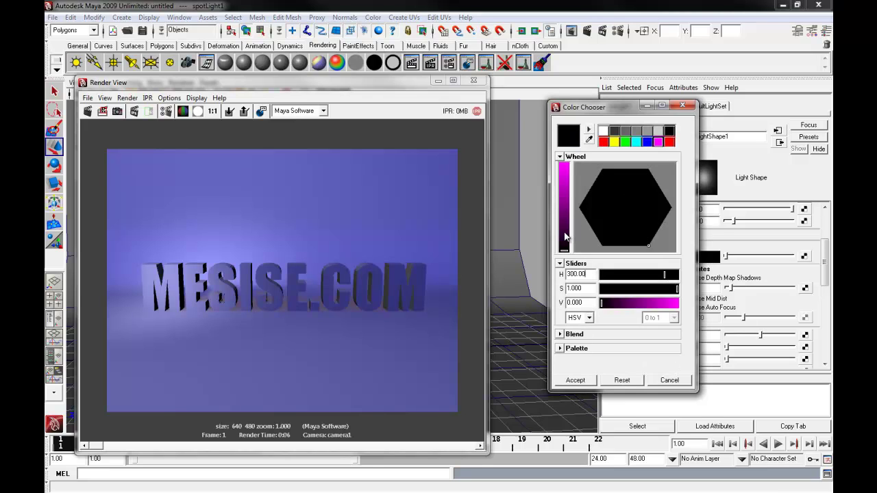
pyautogui.moveTo(566, 236); pyautogui.dragTo(565, 223)
pyautogui.click(567, 383)
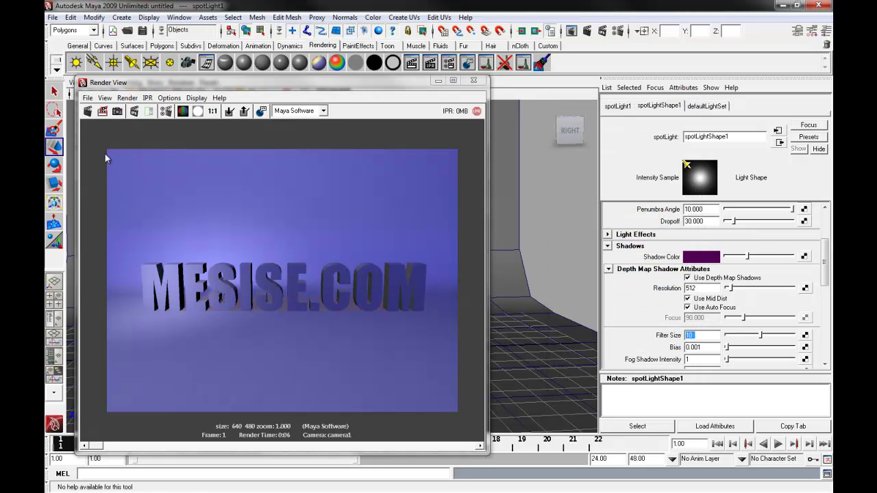
pyautogui.click(87, 111)
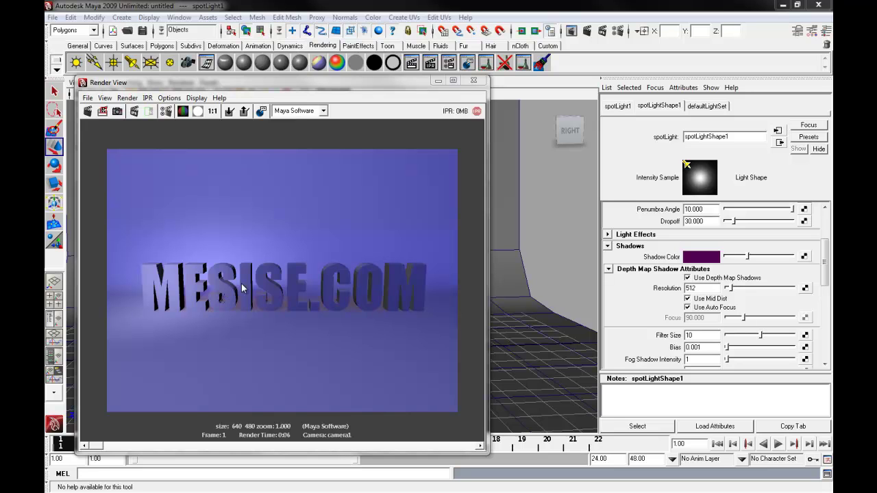
pyautogui.click(404, 274)
# Duplicate the spot light and move the copy up and along the text to about X 5.406, Y 6.199, Z 3.056
pyautogui.click(438, 81)
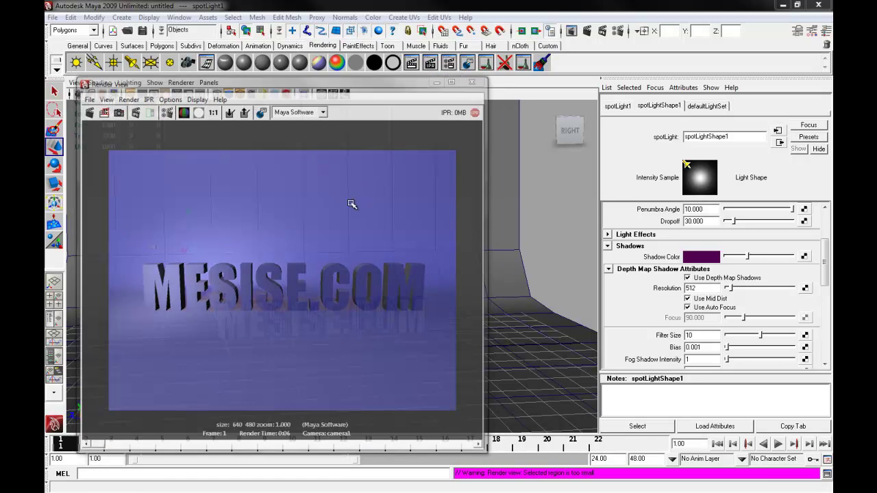
pyautogui.keyDown('alt'); pyautogui.moveTo(336, 212); pyautogui.dragTo(280, 225); pyautogui.keyUp('alt')
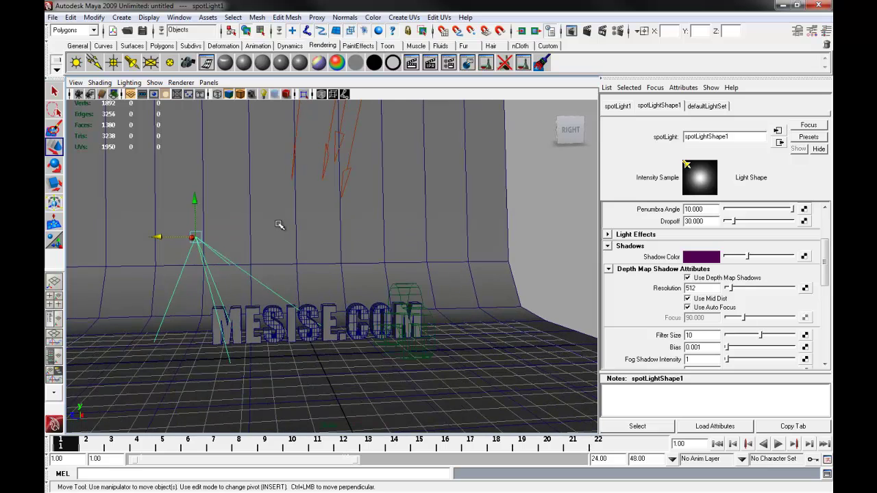
pyautogui.keyDown('alt'); pyautogui.moveTo(190, 236); pyautogui.dragTo(227, 248); pyautogui.keyUp('alt')
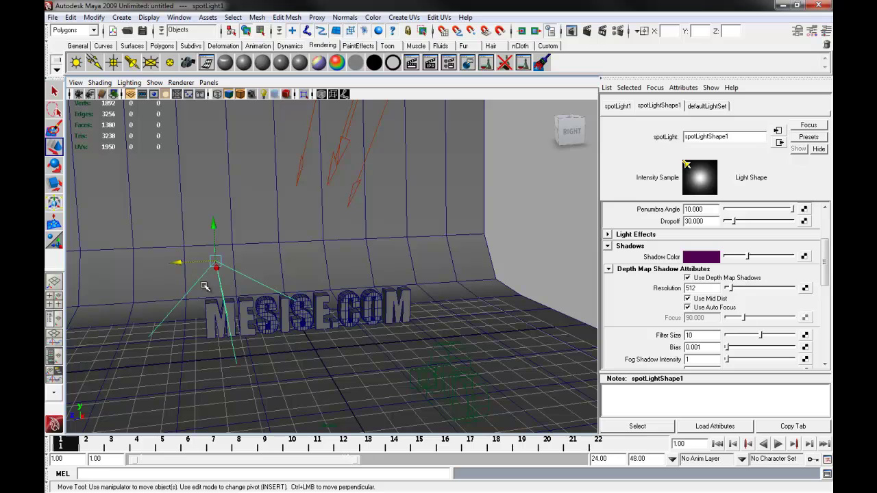
pyautogui.keyDown('alt'); pyautogui.moveTo(221, 260); pyautogui.dragTo(221, 250); pyautogui.keyUp('alt')
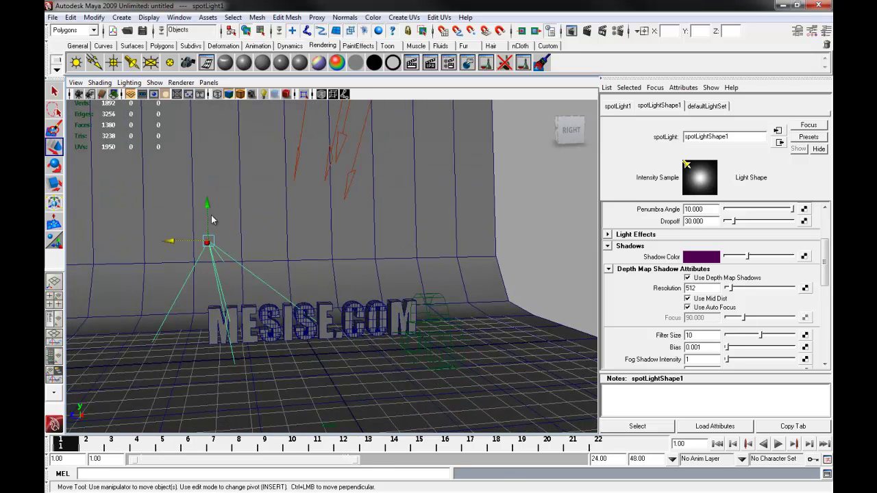
pyautogui.hotkey('ctrl', 'd')
pyautogui.moveTo(208, 204); pyautogui.dragTo(215, 173)
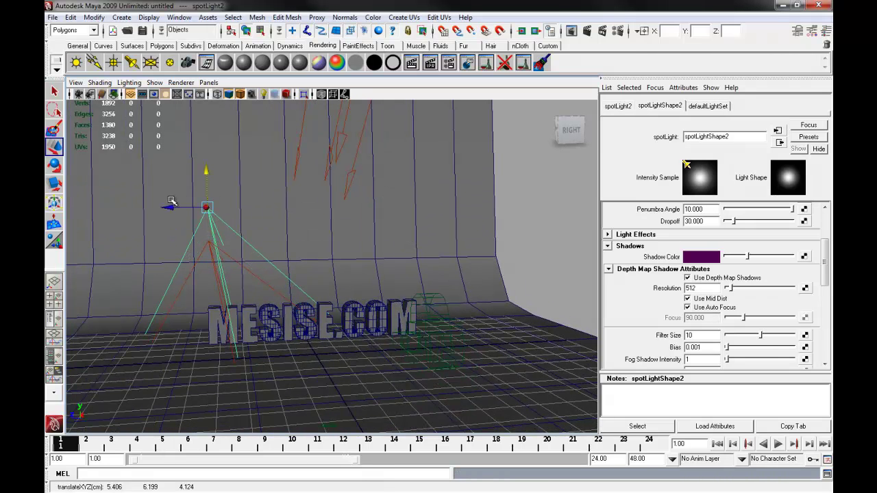
pyautogui.moveTo(175, 207); pyautogui.dragTo(211, 212)
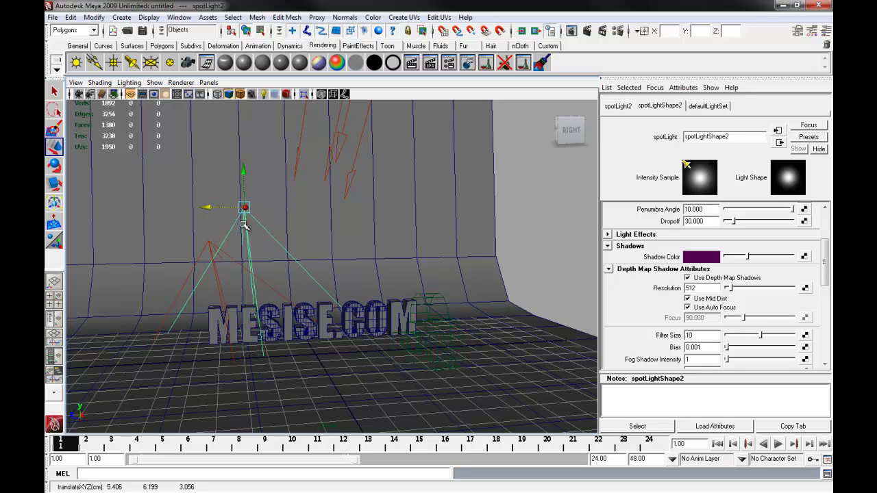
# Duplicate the spot light four more times, repeating the same upward and sideways offset
pyautogui.hotkey('shift', 'd')
pyautogui.hotkey('shift', 'd')
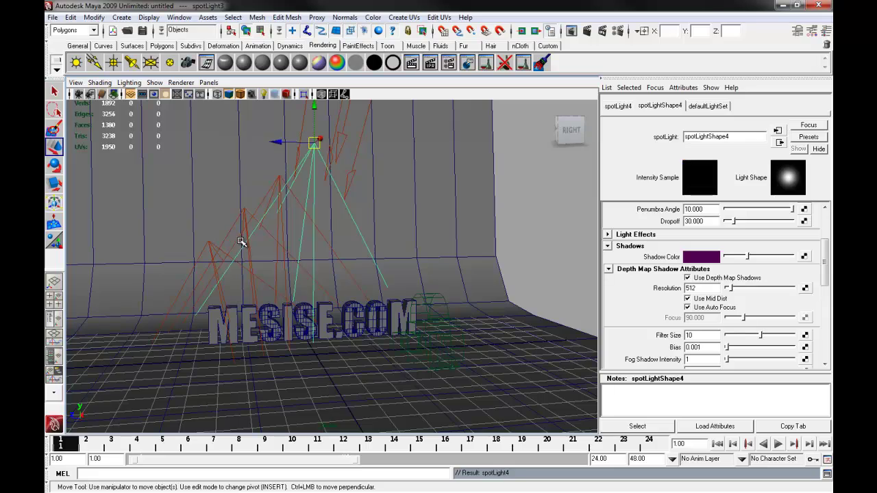
pyautogui.hotkey('shift', 'd')
pyautogui.hotkey('shift', 'd')
# Rotate the two highest spot lights, spotLight6 and spotLight5, toward the text, turning spotLight5 to about -84, 5.2, -41 degrees
pyautogui.keyDown('alt'); pyautogui.moveTo(257, 249); pyautogui.dragTo(489, 227); pyautogui.keyUp('alt')
pyautogui.press('e')
pyautogui.click(414, 189)
pyautogui.moveTo(489, 228); pyautogui.dragTo(460, 218, button='middle')
pyautogui.keyDown('alt'); pyautogui.moveTo(428, 226); pyautogui.dragTo(368, 231); pyautogui.keyUp('alt')
pyautogui.click(314, 196)
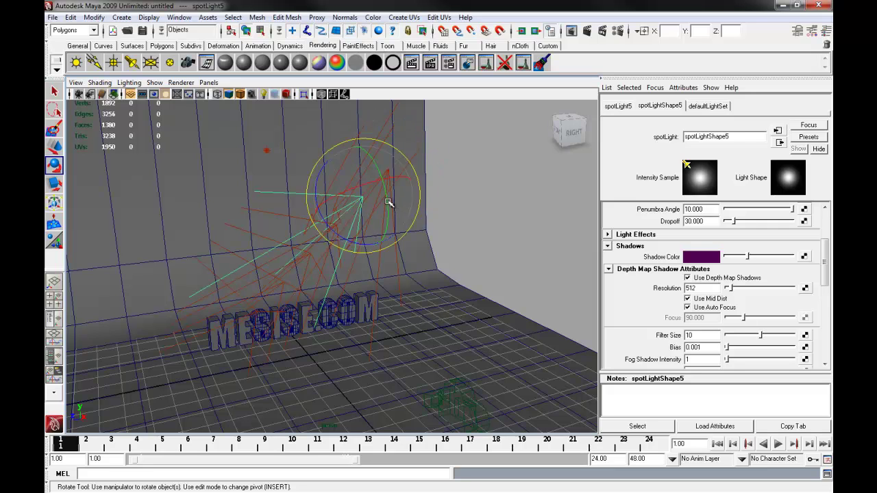
pyautogui.moveTo(405, 204); pyautogui.dragTo(461, 203)
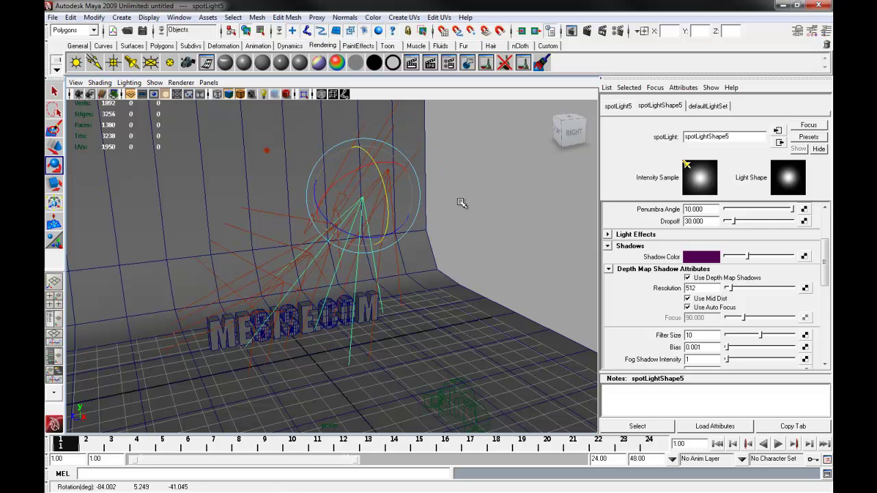
# Rotate spotLight4 to about -84, 5.7, -46 degrees, aim spotLight3 similarly, and turn spotLight2 to about -85, 6.3, -53 degrees
pyautogui.click(285, 218)
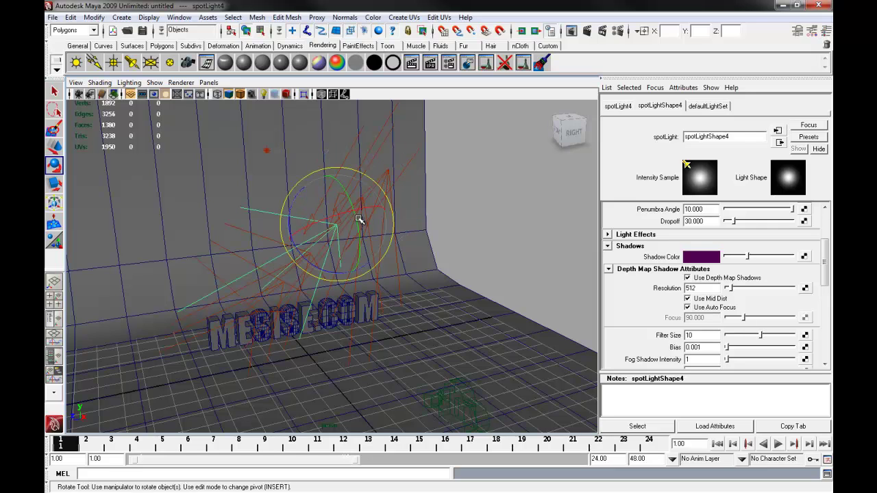
pyautogui.moveTo(357, 219); pyautogui.dragTo(357, 205)
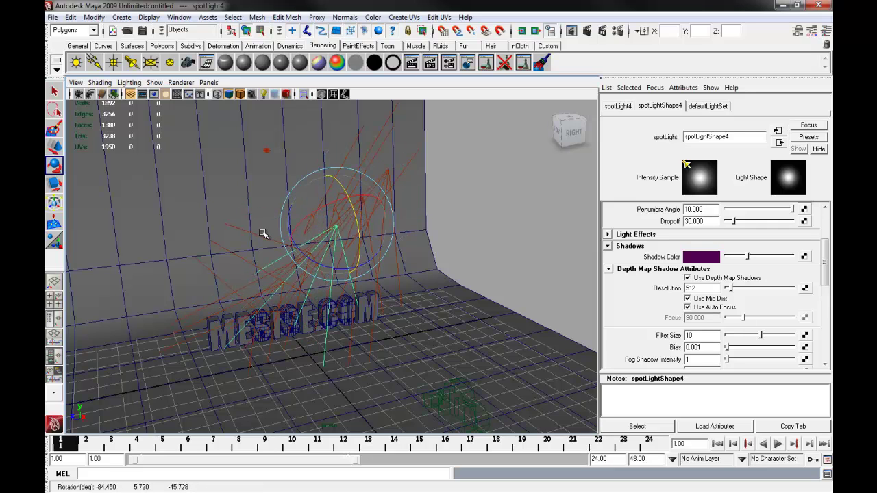
pyautogui.click(330, 246)
pyautogui.moveTo(330, 248); pyautogui.dragTo(329, 241)
pyautogui.click(230, 251)
pyautogui.moveTo(298, 277); pyautogui.dragTo(253, 282)
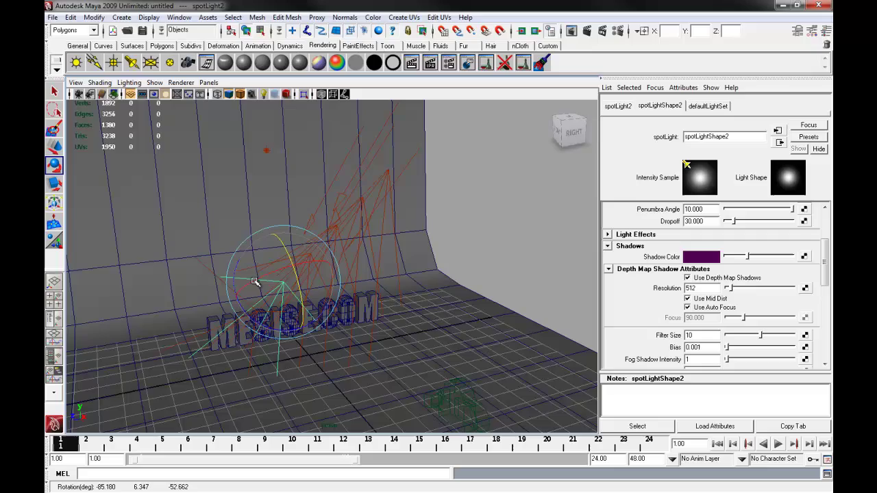
pyautogui.click(211, 271)
pyautogui.keyDown('alt'); pyautogui.moveTo(326, 295); pyautogui.dragTo(299, 287); pyautogui.keyUp('alt')
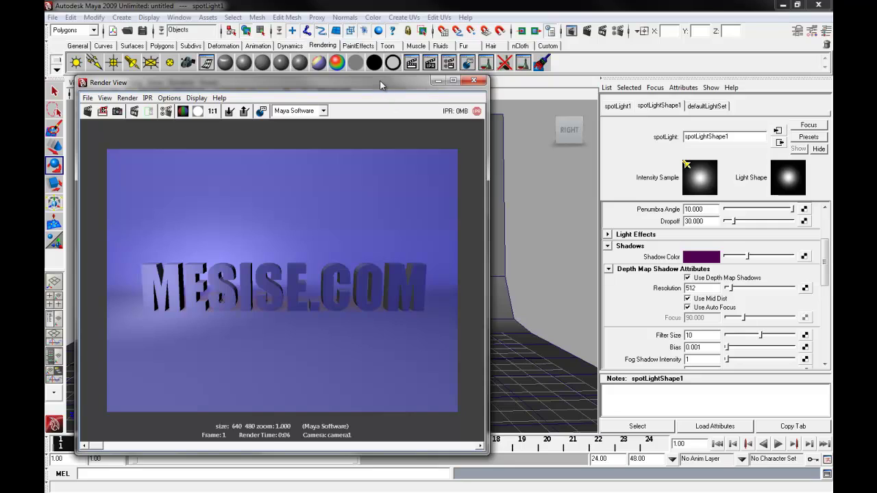
# Re-render the camera1 frame with the row of duplicated spot lights
pyautogui.moveTo(380, 84); pyautogui.dragTo(385, 81)
pyautogui.click(92, 109)
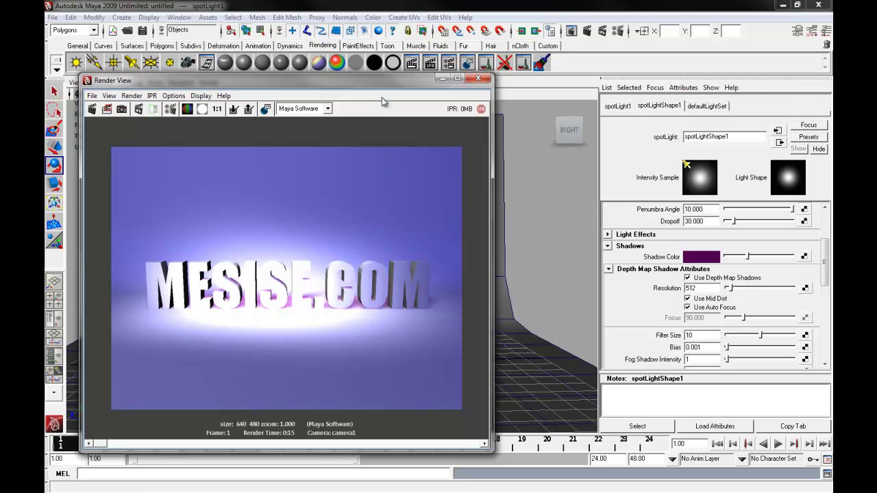
pyautogui.moveTo(390, 81); pyautogui.dragTo(372, 76)
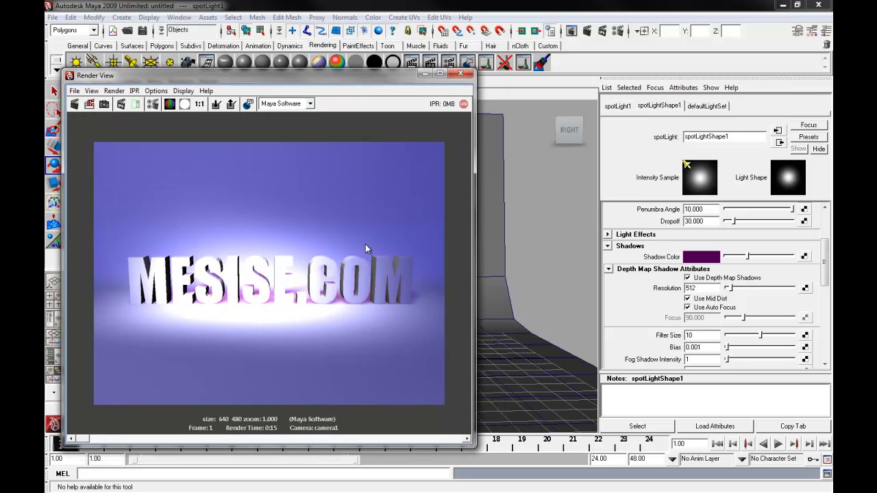
# Set the light color of the highest spot light, spotLight6, to red
pyautogui.moveTo(825, 262); pyautogui.dragTo(826, 226)
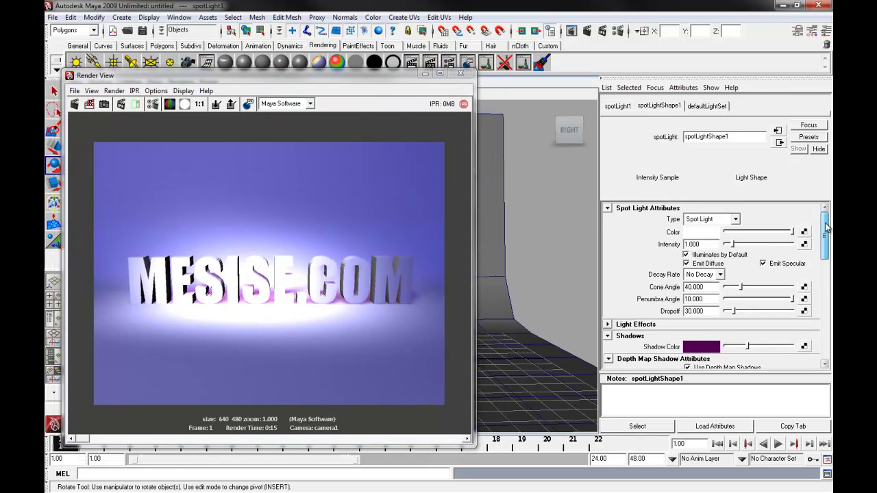
pyautogui.moveTo(319, 78); pyautogui.dragTo(0, 77)
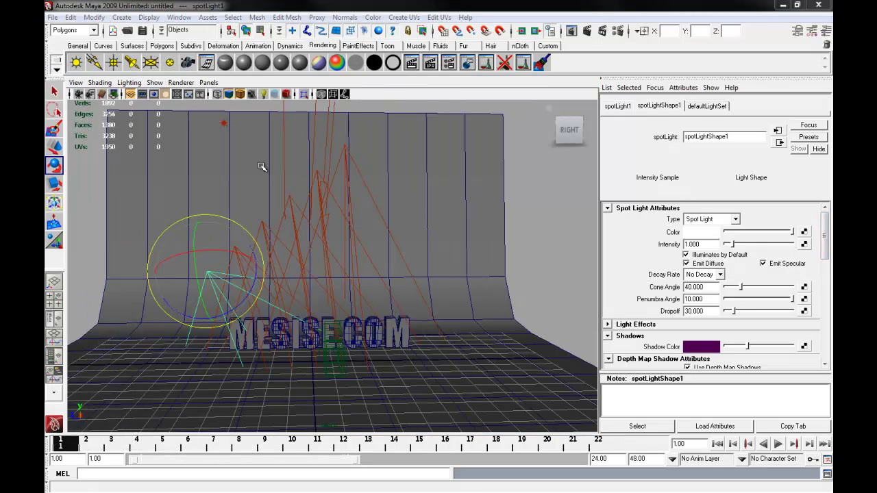
pyautogui.click(370, 196)
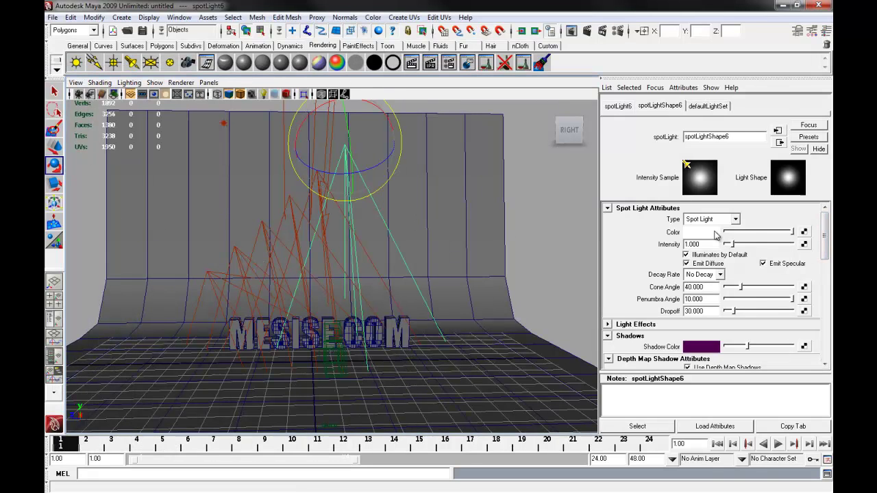
pyautogui.click(699, 234)
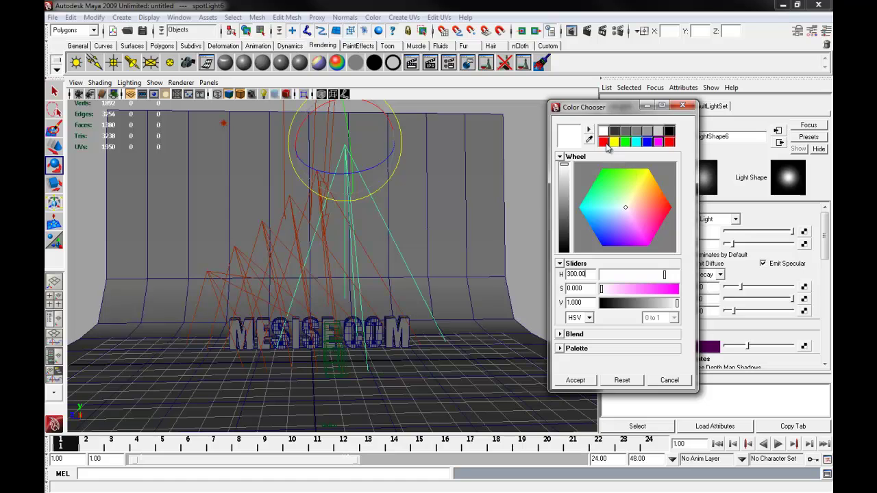
pyautogui.click(602, 142)
pyautogui.click(576, 379)
# Set the light color of the second-highest spot light, spotLight5, to yellow
pyautogui.click(309, 190)
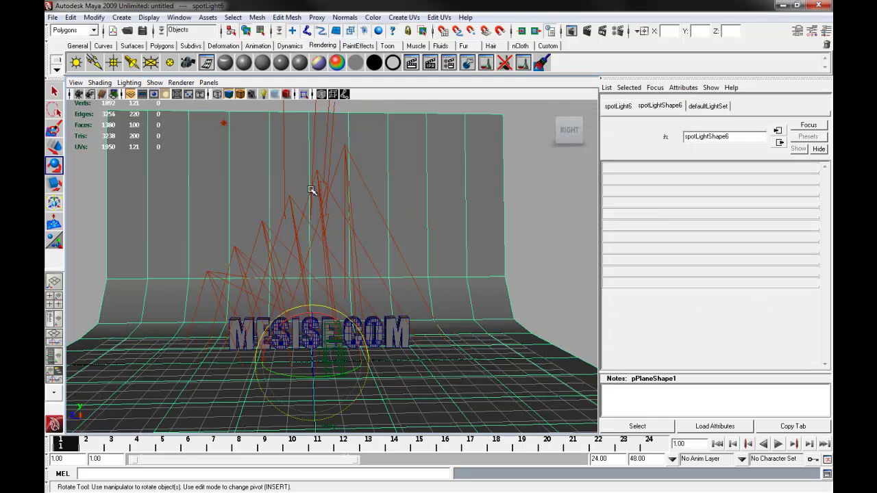
pyautogui.click(318, 180)
pyautogui.click(712, 233)
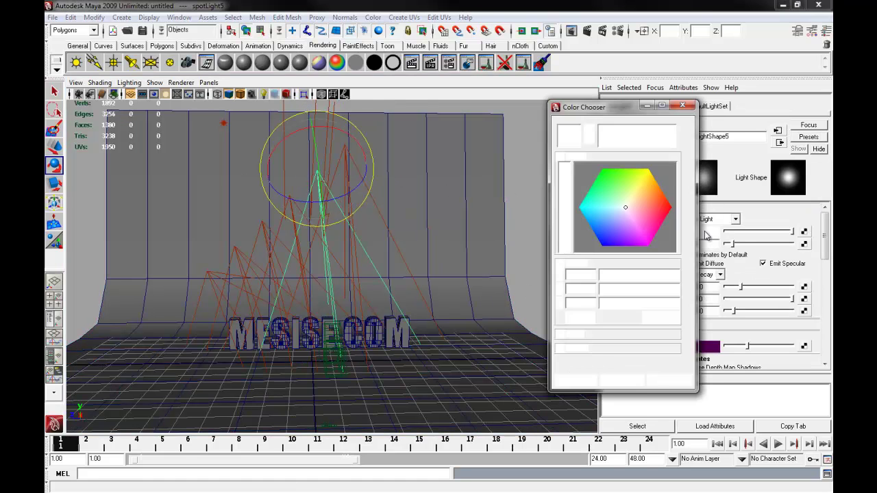
pyautogui.click(613, 141)
pyautogui.click(576, 379)
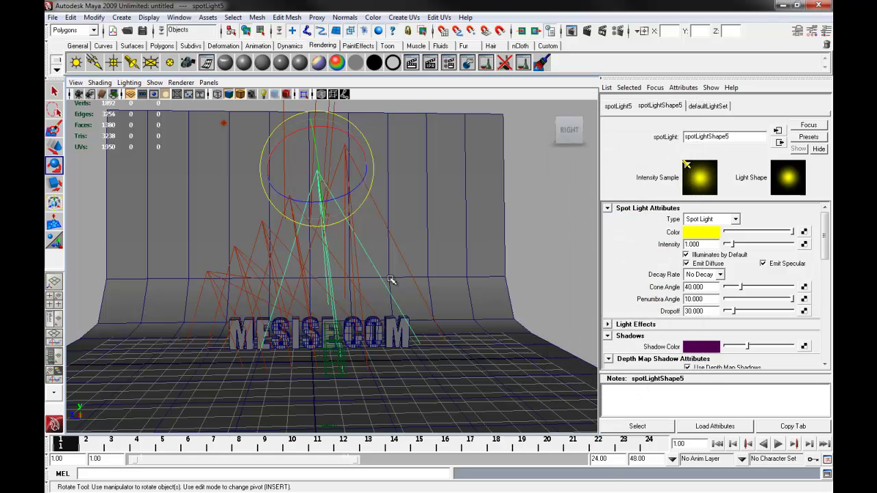
# Change the light color of spotLight6 to a magenta-pink shade from the color wheel
pyautogui.click(391, 230)
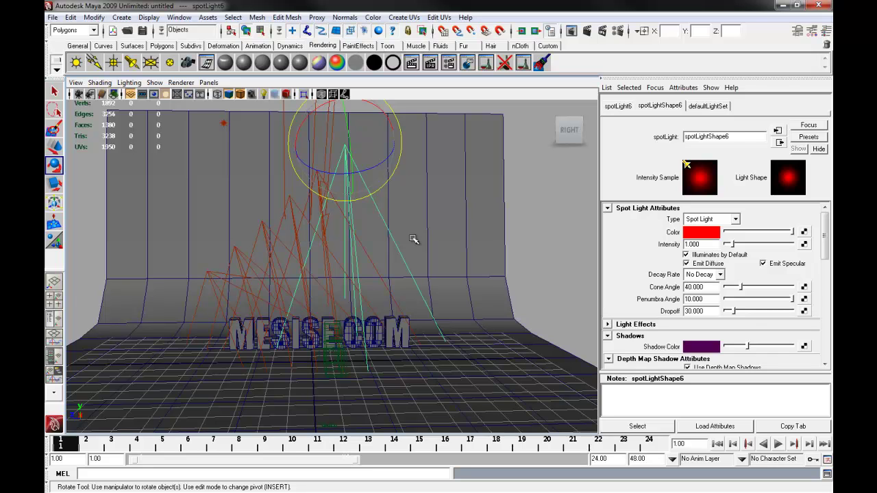
pyautogui.click(700, 236)
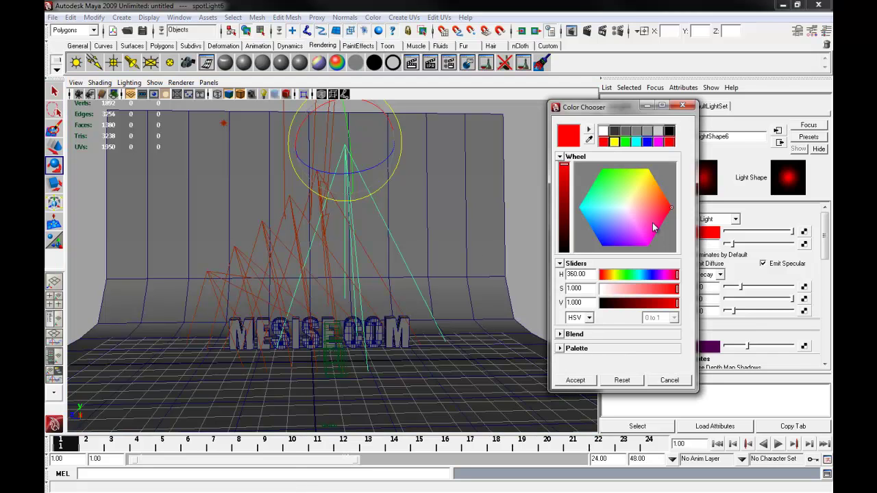
pyautogui.click(656, 234)
pyautogui.click(574, 379)
# Change the light color of spotLight5 to a medium blue, about hue 209 and saturation 0.861, on the color wheel
pyautogui.click(322, 186)
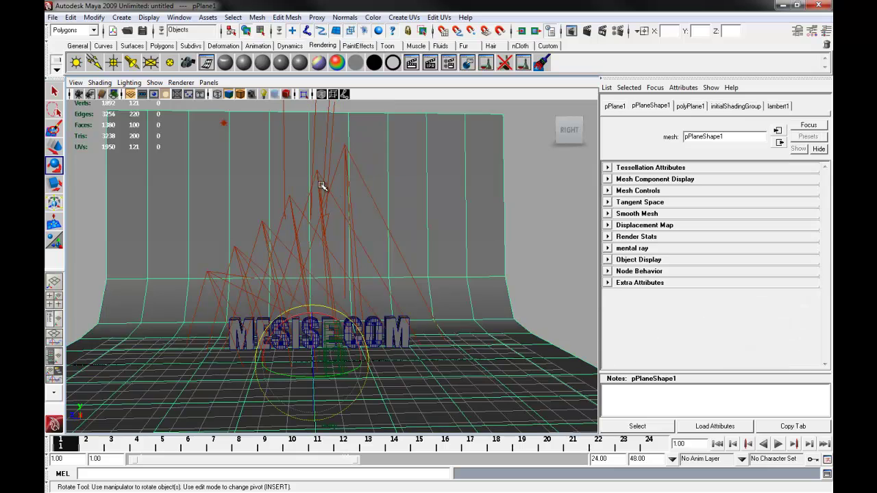
pyautogui.click(319, 177)
pyautogui.click(709, 236)
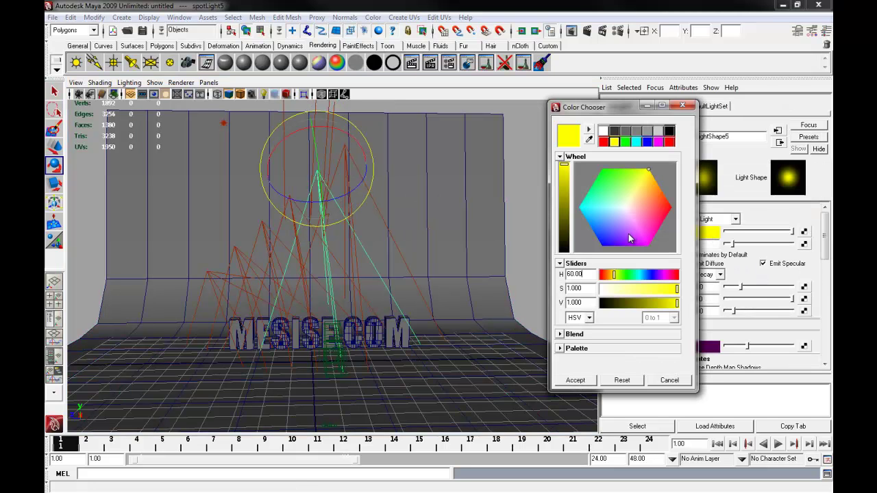
pyautogui.moveTo(628, 234); pyautogui.dragTo(594, 223)
pyautogui.click(562, 376)
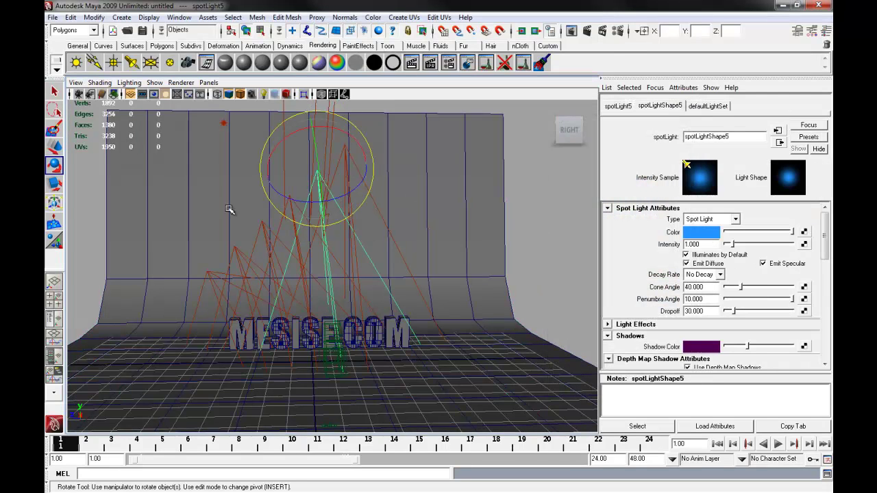
# Set the light color of spotLight4, the third-highest spot light in the row, to a crimson red
pyautogui.click(277, 210)
pyautogui.click(288, 200)
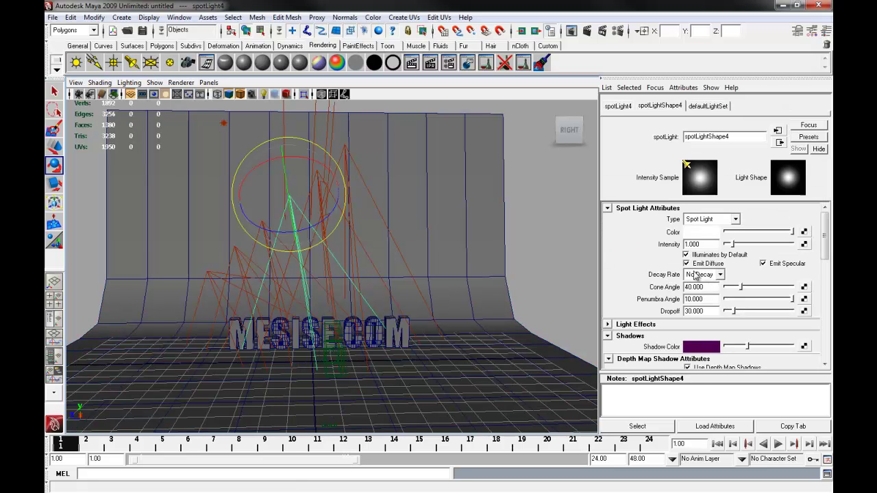
pyautogui.click(702, 232)
pyautogui.click(637, 220)
pyautogui.moveTo(638, 220); pyautogui.dragTo(667, 211)
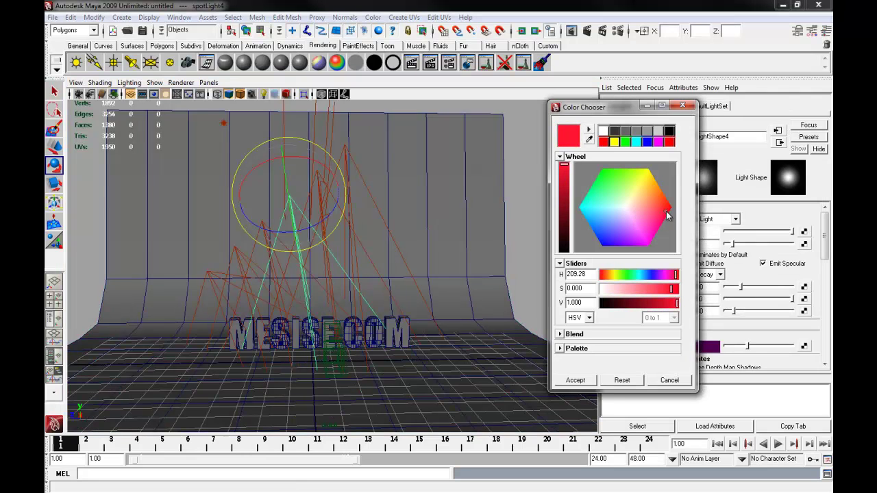
pyautogui.click(575, 380)
# Set the light color of spotLight3, the next lower spot light in the row, to a bright sky blue
pyautogui.click(215, 222)
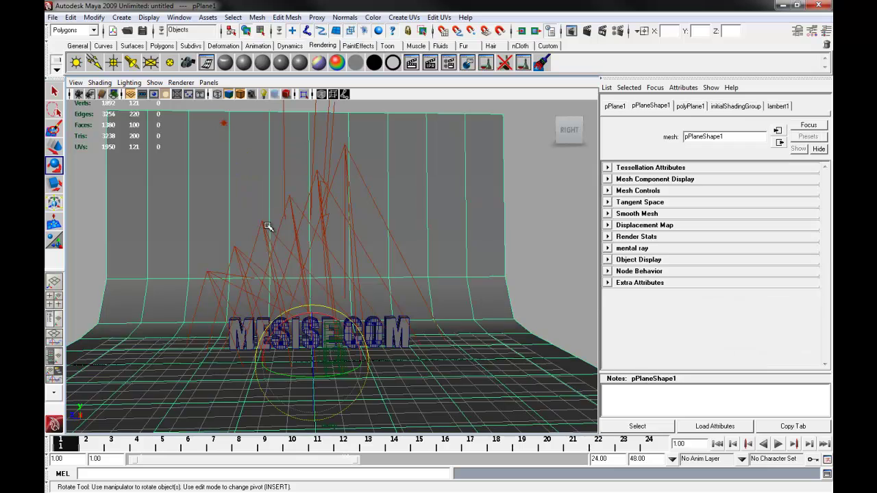
pyautogui.click(264, 225)
pyautogui.click(701, 232)
pyautogui.click(596, 230)
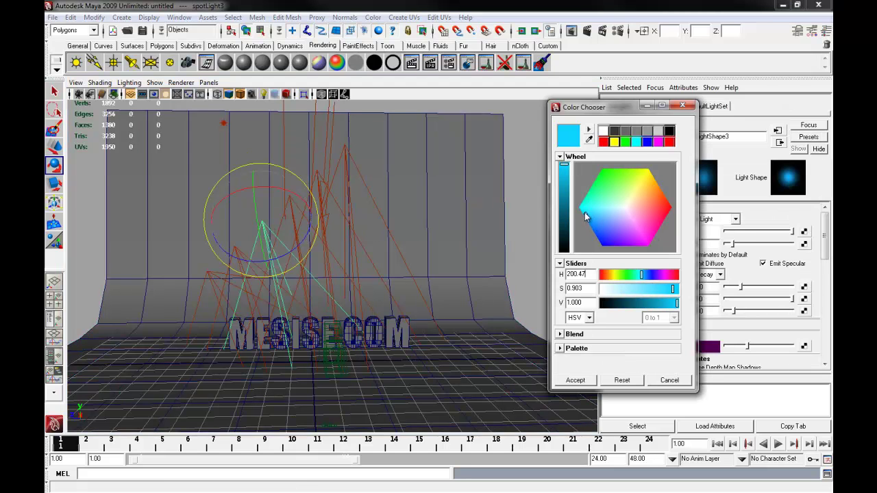
pyautogui.click(575, 380)
# Set the light color of spotLight2, the second-lowest spot light in the row, to magenta
pyautogui.click(250, 256)
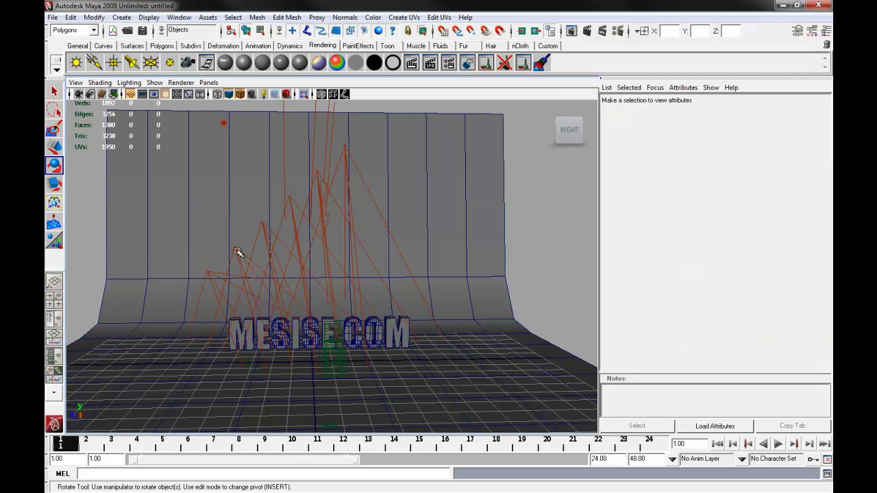
pyautogui.click(238, 250)
pyautogui.click(693, 233)
pyautogui.click(645, 234)
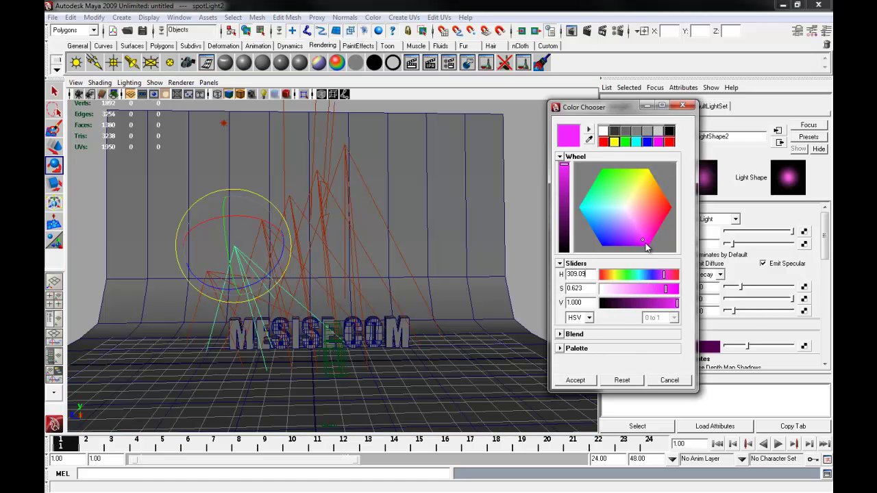
pyautogui.click(575, 381)
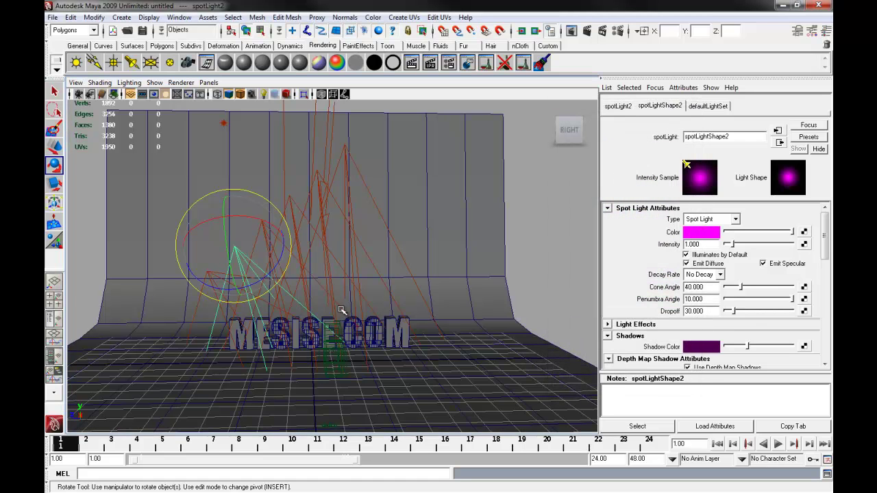
# Set the light color of the lowest spot light, spotLight1, to a saturated blue with hue about 214
pyautogui.click(180, 293)
pyautogui.click(202, 296)
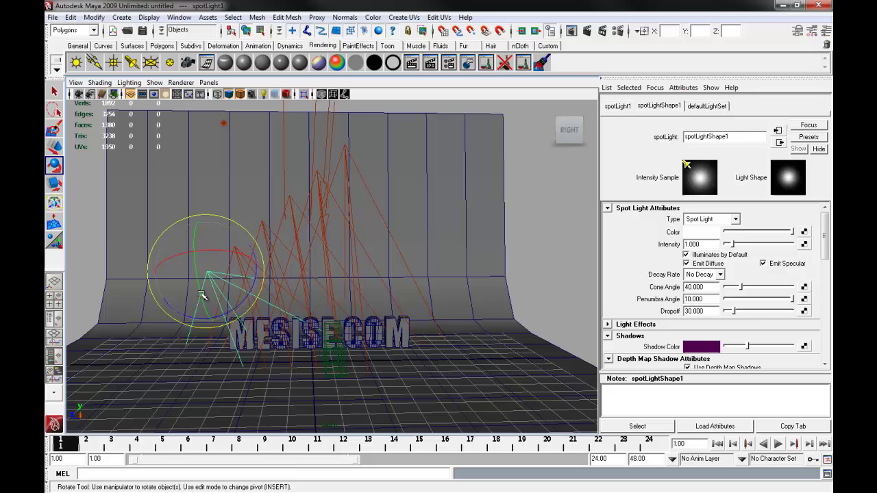
pyautogui.click(693, 233)
pyautogui.click(592, 224)
pyautogui.moveTo(593, 224); pyautogui.dragTo(585, 235)
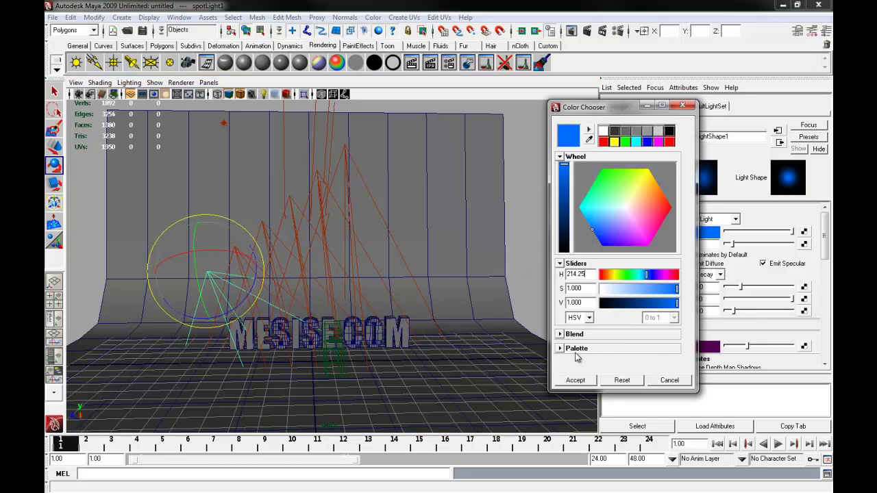
pyautogui.click(576, 379)
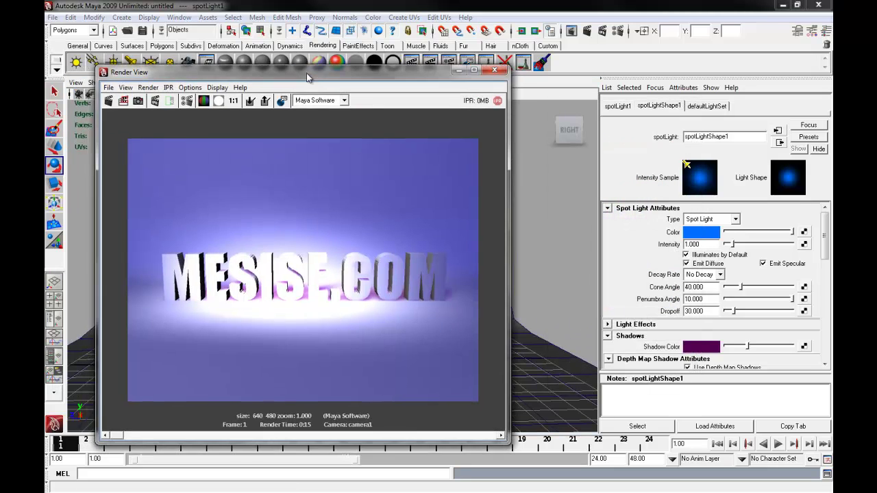
# Re-render the camera1 frame with the recolored spot lights and move the render window off the scene
pyautogui.click(255, 102)
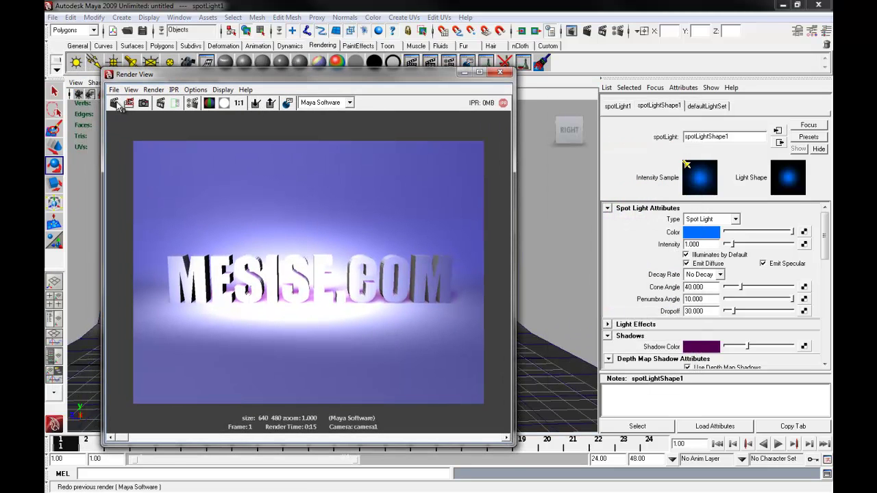
pyautogui.click(111, 103)
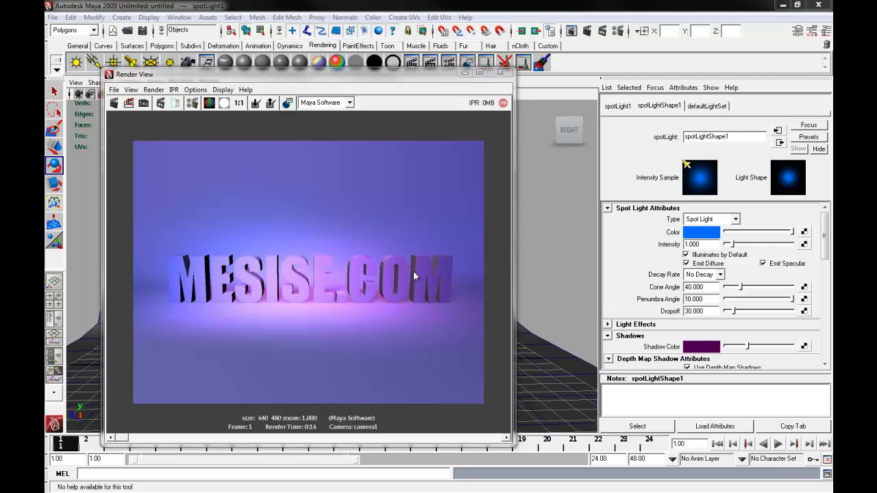
pyautogui.moveTo(433, 80); pyautogui.dragTo(163, 76)
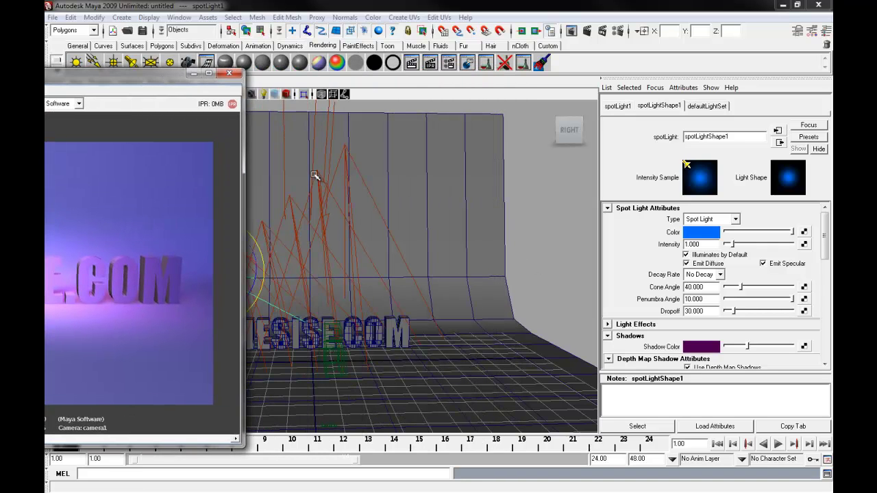
# Change the light color of spotLight5 to cyan on the color wheel
pyautogui.click(317, 176)
pyautogui.moveTo(383, 210)
pyautogui.keyDown('alt'); pyautogui.mouseDown()
pyautogui.moveTo(416, 215)
pyautogui.moveTo(395, 214)
pyautogui.mouseUp(); pyautogui.keyUp('alt')
pyautogui.click(705, 234)
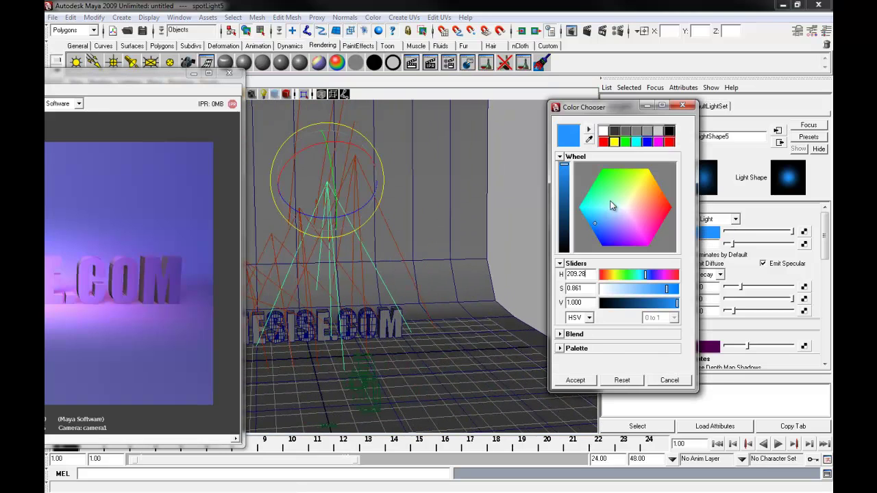
pyautogui.moveTo(592, 219); pyautogui.dragTo(584, 208)
pyautogui.click(575, 380)
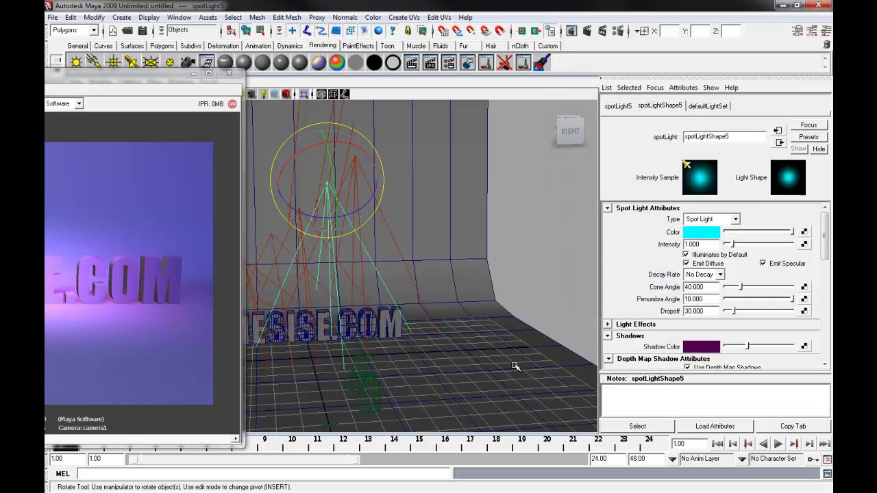
# Render the frame again to check the cyan spotLight5, and move the render window out of the way
pyautogui.moveTo(143, 101); pyautogui.dragTo(387, 79)
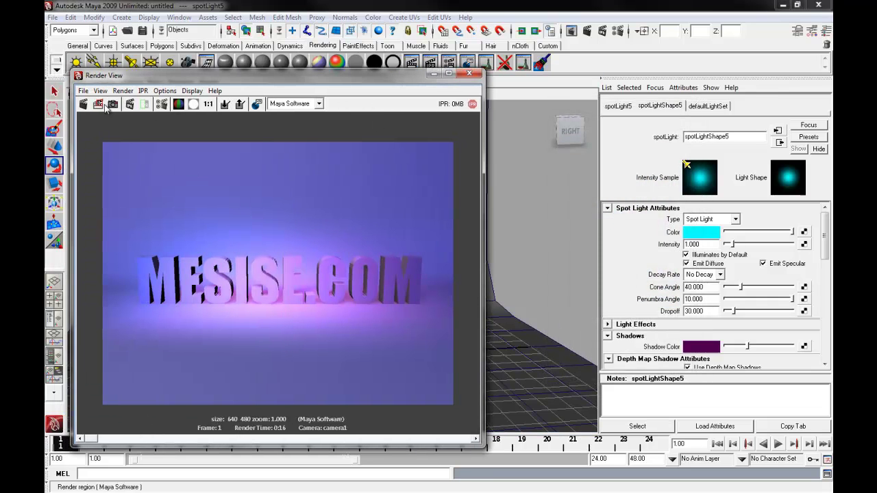
pyautogui.click(98, 104)
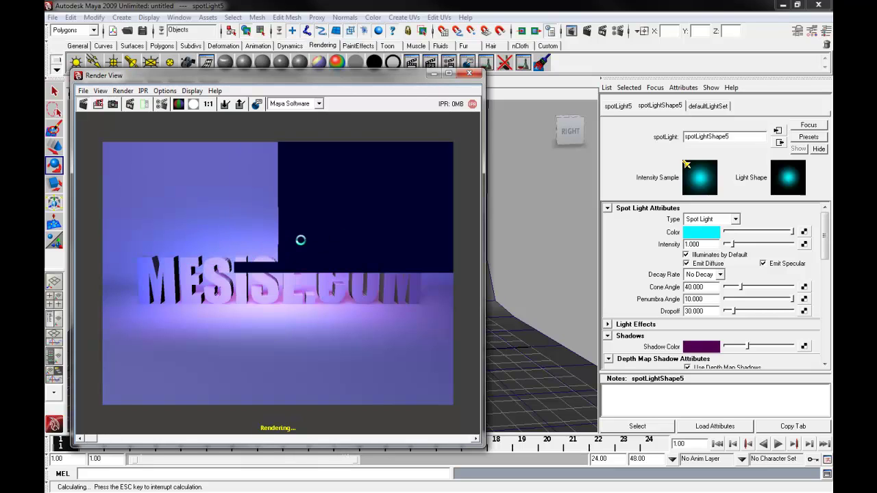
pyautogui.moveTo(399, 75); pyautogui.dragTo(46, 75)
pyautogui.moveTo(45, 43); pyautogui.dragTo(13, 43)
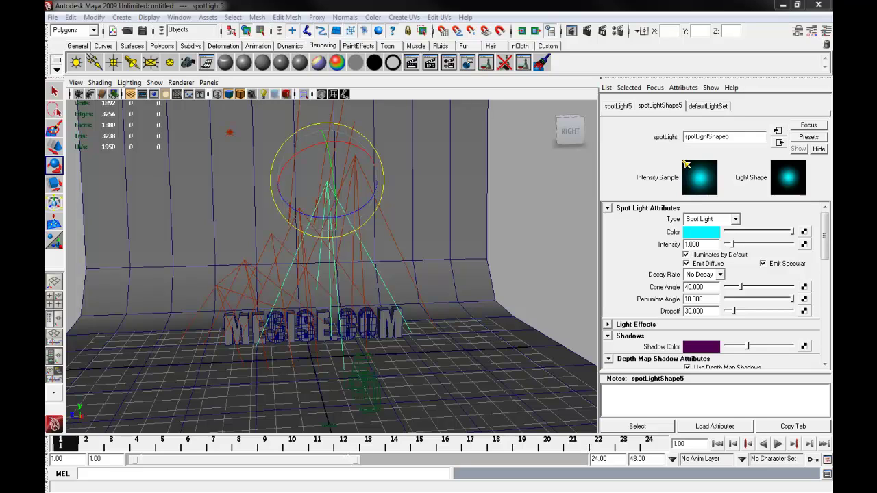
# Duplicate the magenta-pink spotLight6 and move the copy, spotLight7, up above the row of spot lights
pyautogui.keyDown('alt'); pyautogui.moveTo(432, 244); pyautogui.dragTo(385, 221); pyautogui.keyUp('alt')
pyautogui.click(486, 230)
pyautogui.click(407, 242)
pyautogui.press('w')
pyautogui.moveTo(331, 217); pyautogui.dragTo(409, 124)
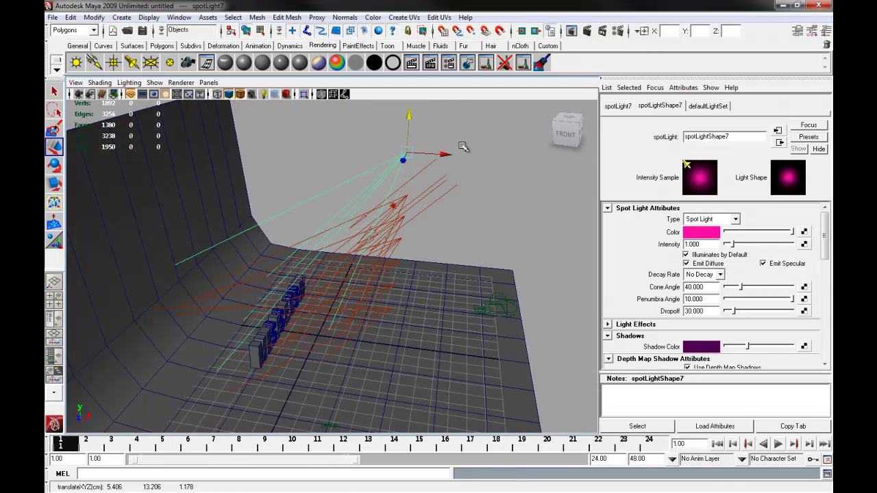
pyautogui.moveTo(458, 159); pyautogui.dragTo(411, 157)
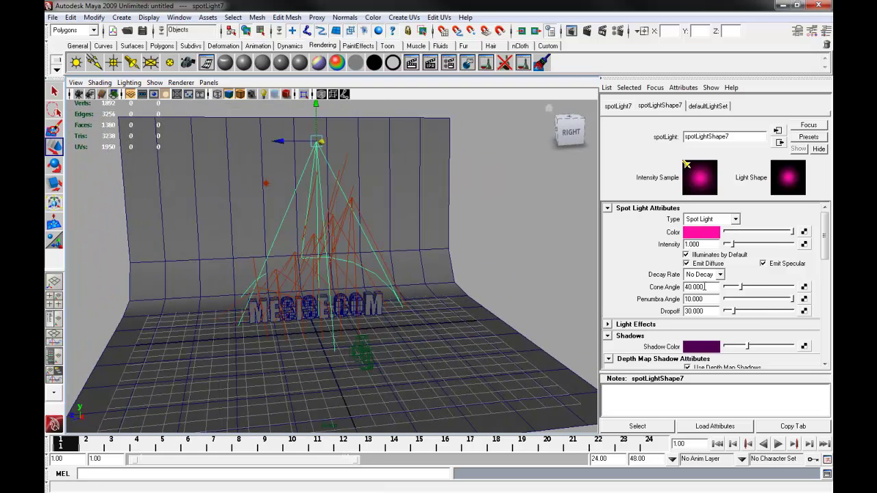
# Set spotLight7's cone angle to 60 and its dropoff to 20
pyautogui.moveTo(704, 286); pyautogui.dragTo(618, 286)
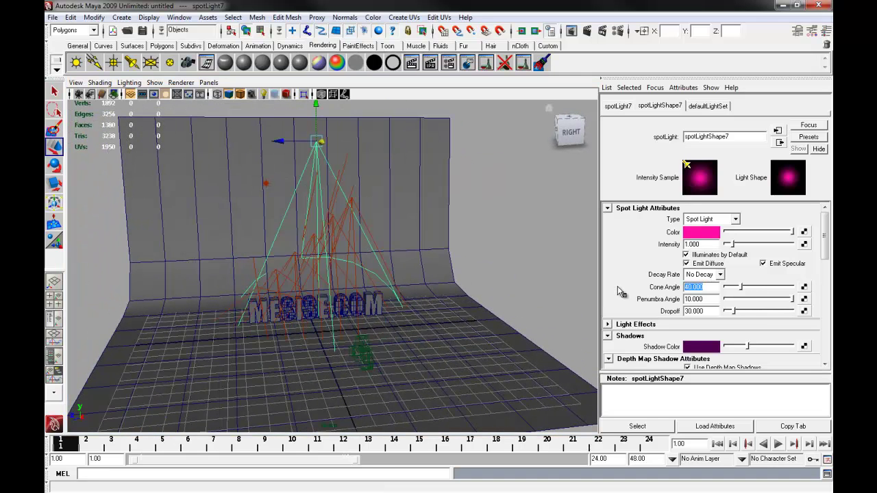
pyautogui.write('60')
pyautogui.press('Return')
pyautogui.keyDown('alt'); pyautogui.moveTo(370, 289); pyautogui.dragTo(432, 289); pyautogui.keyUp('alt')
pyautogui.moveTo(703, 311); pyautogui.dragTo(644, 317)
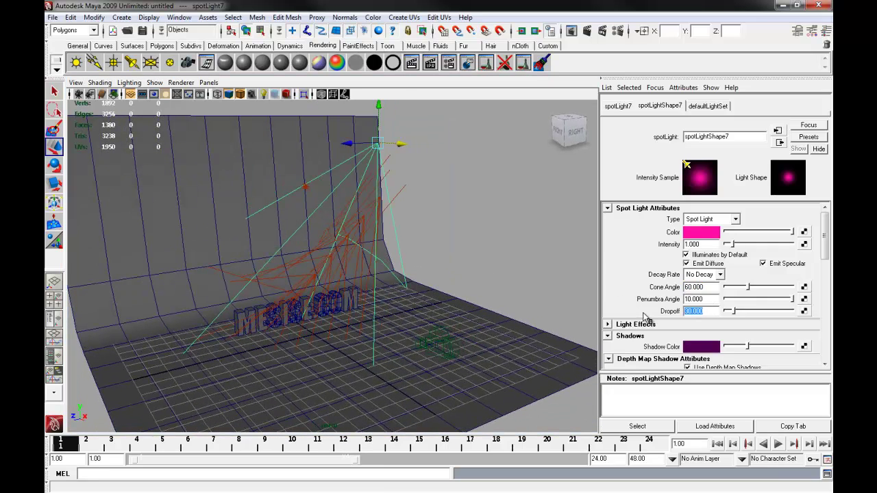
pyautogui.write('20')
pyautogui.press('Return')
# Change the light color of spotLight7 to a fully saturated cyan with hue about 179
pyautogui.click(707, 233)
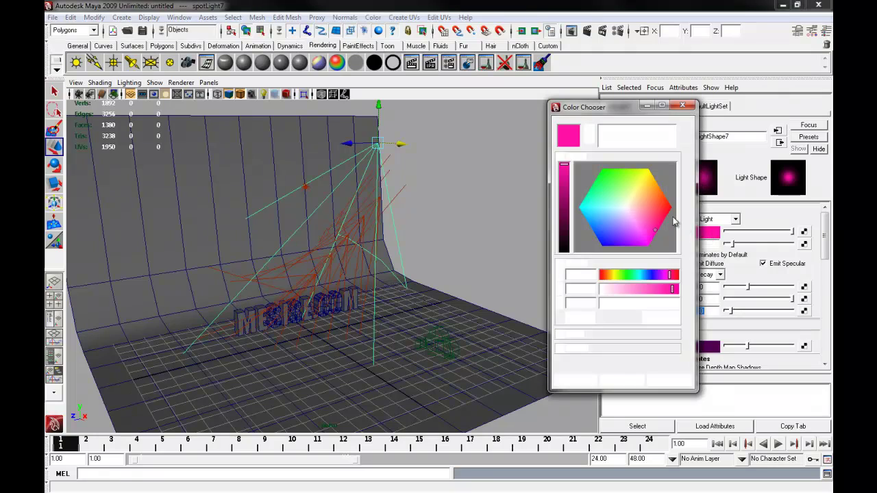
pyautogui.moveTo(610, 208); pyautogui.dragTo(574, 207)
pyautogui.click(575, 378)
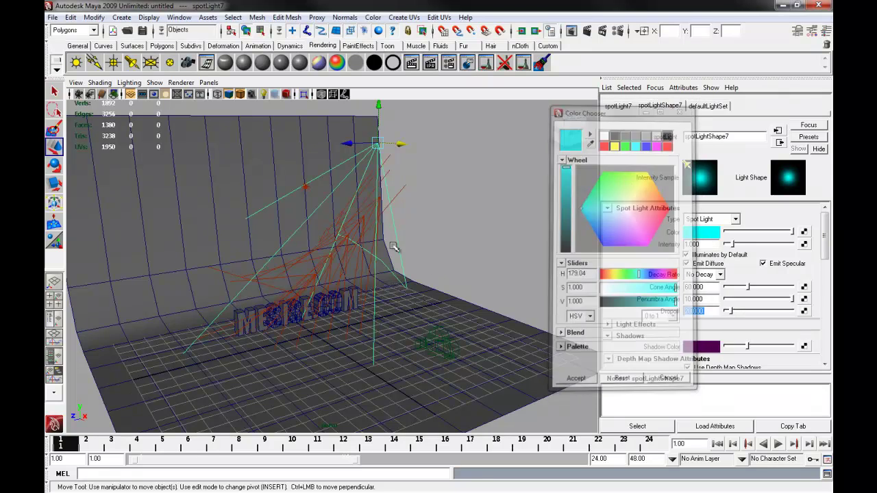
# Rotate spotLight7 so its cone tilts upward toward the backdrop wall behind the text
pyautogui.keyDown('alt'); pyautogui.moveTo(393, 246); pyautogui.dragTo(442, 237); pyautogui.keyUp('alt')
pyautogui.press('e')
pyautogui.moveTo(479, 141)
pyautogui.keyDown('alt'); pyautogui.mouseDown()
pyautogui.moveTo(473, 129)
pyautogui.moveTo(483, 125)
pyautogui.mouseUp(); pyautogui.keyUp('alt')
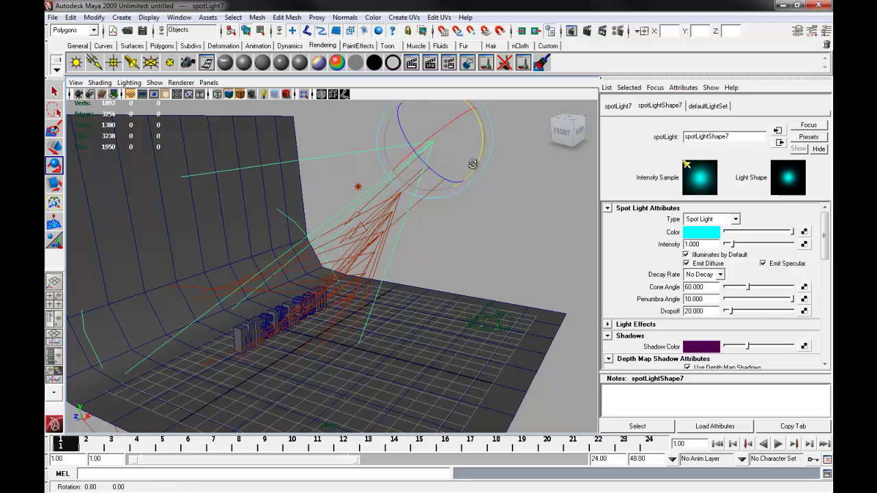
pyautogui.keyDown('alt'); pyautogui.moveTo(473, 164); pyautogui.dragTo(470, 196); pyautogui.keyUp('alt')
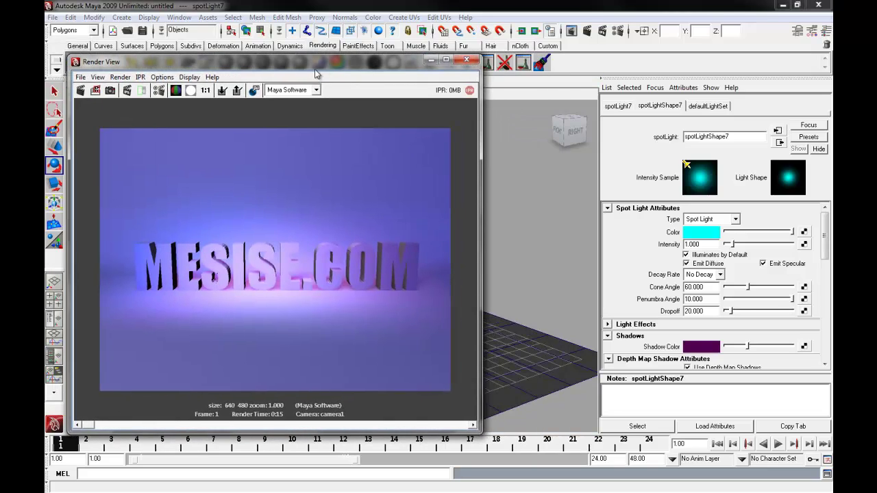
# Re-render the camera1 frame with the wide cyan spotLight7 and close the render window
pyautogui.click(103, 91)
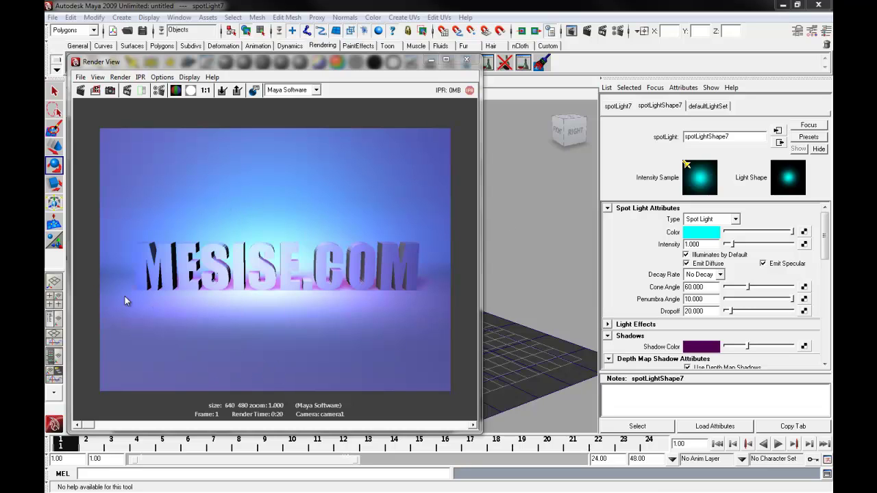
pyautogui.moveTo(326, 64)
pyautogui.mouseDown()
pyautogui.moveTo(384, 60)
pyautogui.moveTo(334, 66)
pyautogui.mouseUp()
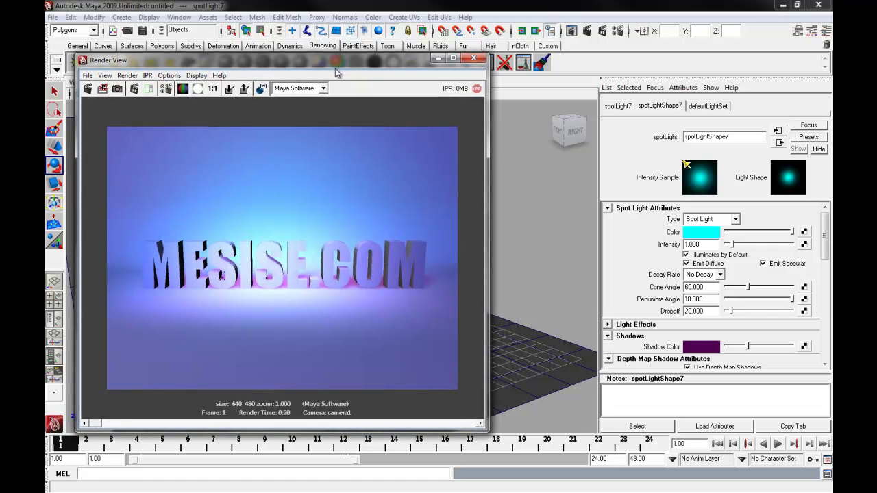
pyautogui.moveTo(406, 64); pyautogui.dragTo(400, 63)
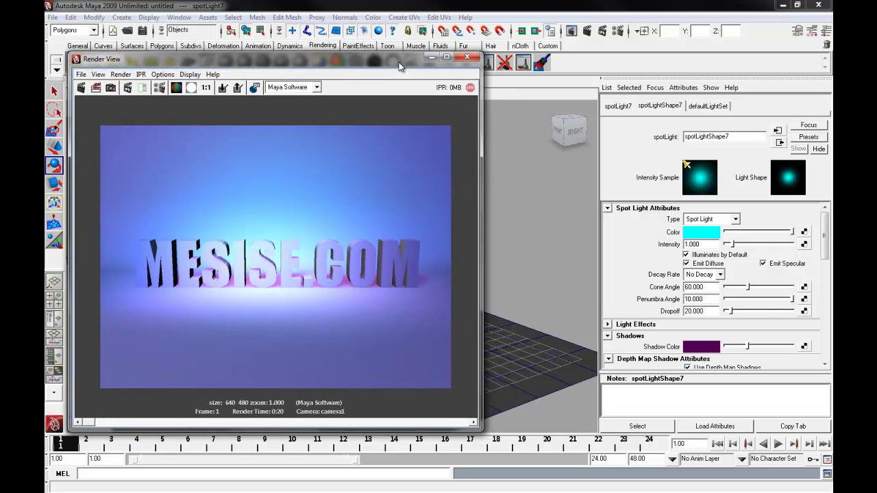
pyautogui.moveTo(91, 422); pyautogui.dragTo(79, 436)
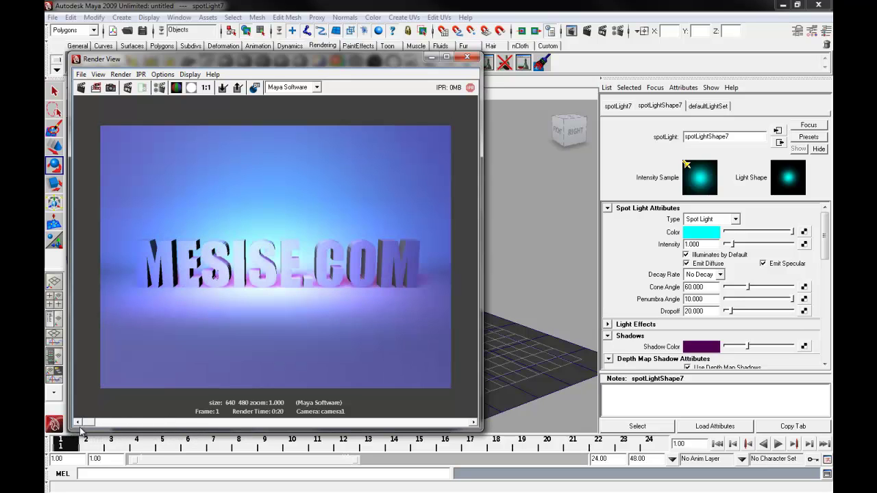
pyautogui.click(467, 58)
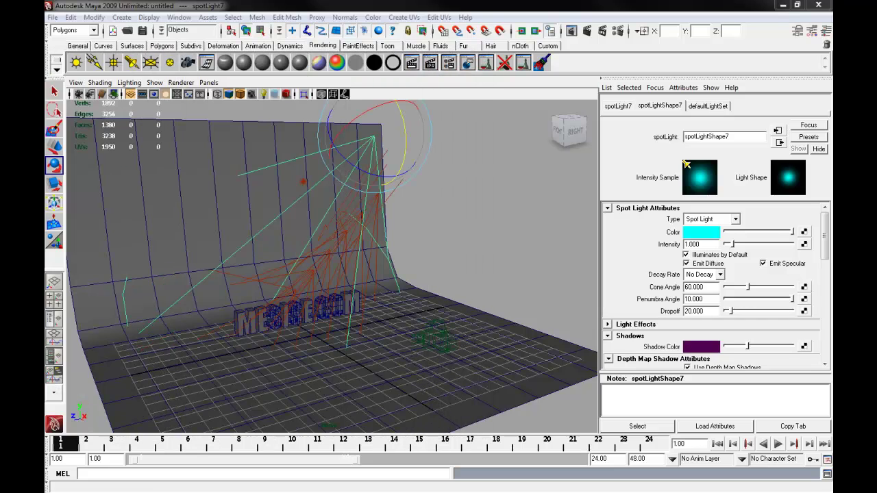
pyautogui.keyDown('alt'); pyautogui.moveTo(410, 223); pyautogui.dragTo(452, 226); pyautogui.keyUp('alt')
pyautogui.keyDown('alt'); pyautogui.moveTo(452, 226); pyautogui.dragTo(437, 210, button='right'); pyautogui.keyUp('alt')
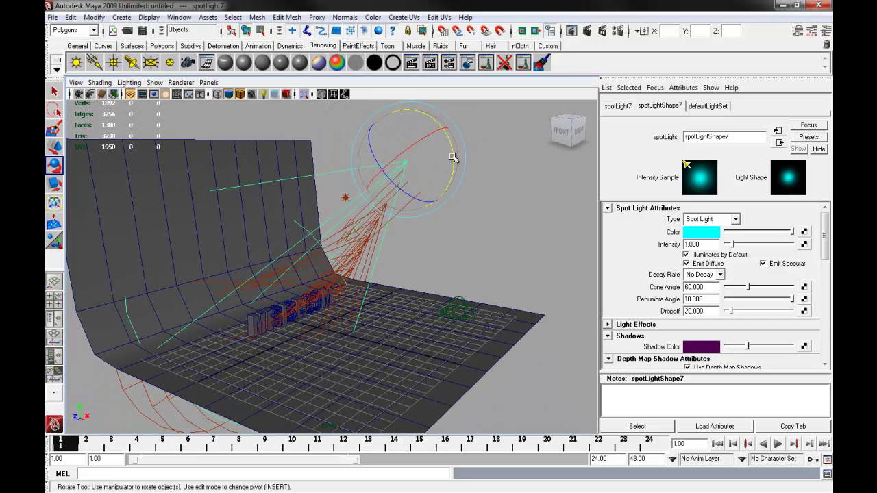
# Tilt spotLight7 slightly further toward the backdrop and set its dropoff to 30
pyautogui.moveTo(452, 156)
pyautogui.mouseDown()
pyautogui.moveTo(450, 144)
pyautogui.moveTo(455, 149)
pyautogui.mouseUp()
pyautogui.moveTo(706, 311); pyautogui.dragTo(630, 312)
pyautogui.write('30')
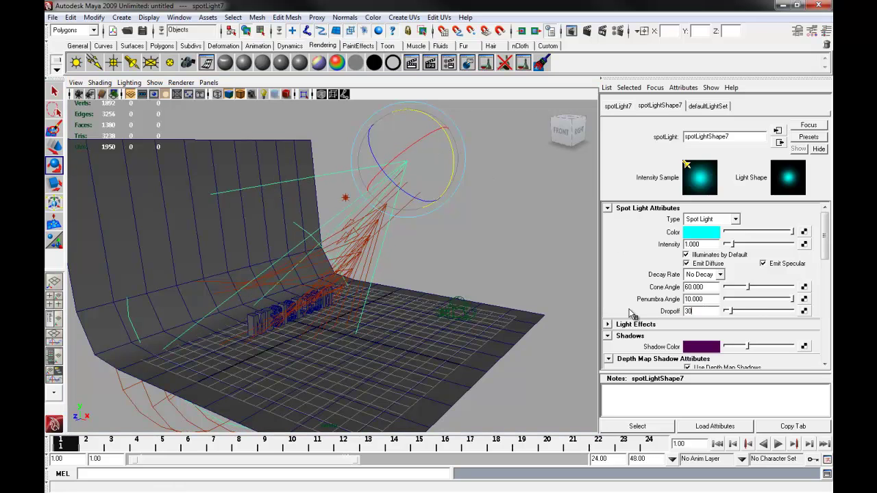
pyautogui.press('Return')
pyautogui.keyDown('alt'); pyautogui.moveTo(463, 254); pyautogui.dragTo(509, 243); pyautogui.keyUp('alt')
pyautogui.click(513, 251)
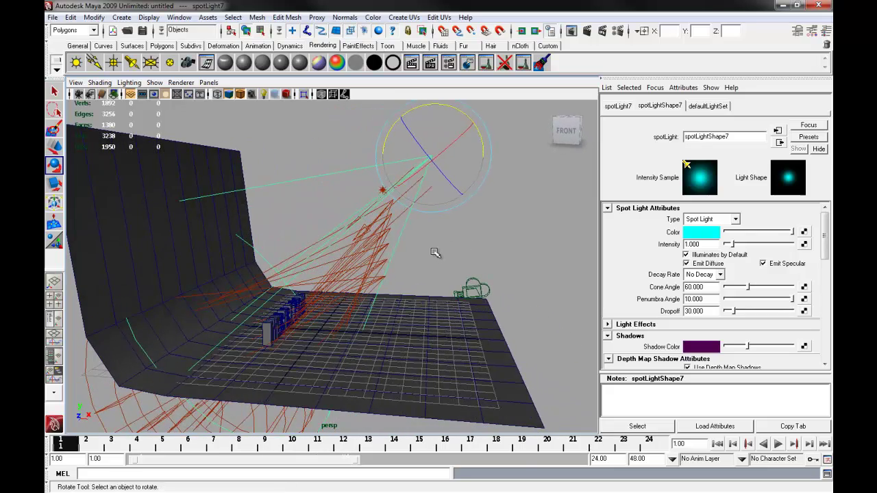
# Select the row of colored spot lights from spotLight1 through spotLight6 and set their shared intensity to 0.5
pyautogui.click(394, 283)
pyautogui.keyDown('alt'); pyautogui.moveTo(395, 284); pyautogui.dragTo(390, 278); pyautogui.keyUp('alt')
pyautogui.press('q')
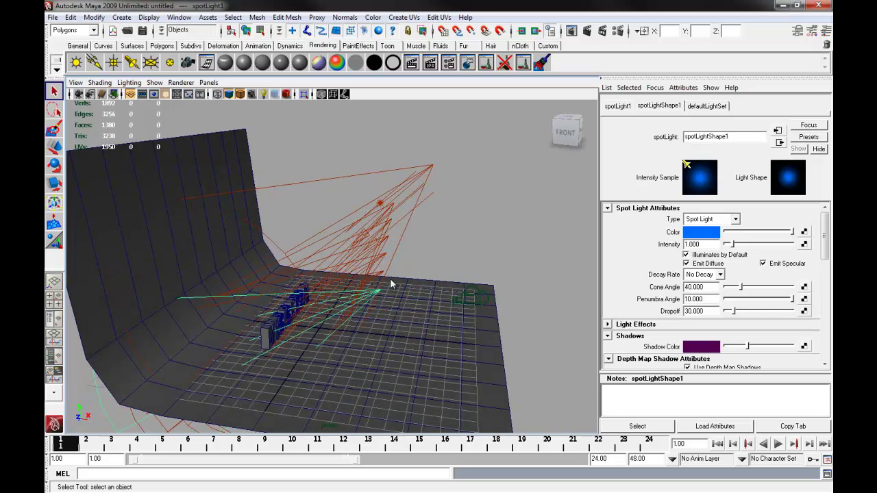
pyautogui.keyDown('shift'); pyautogui.click(381, 272); pyautogui.keyUp('shift')
pyautogui.keyDown('shift'); pyautogui.click(384, 254); pyautogui.keyUp('shift')
pyautogui.keyDown('shift'); pyautogui.click(386, 237); pyautogui.keyUp('shift')
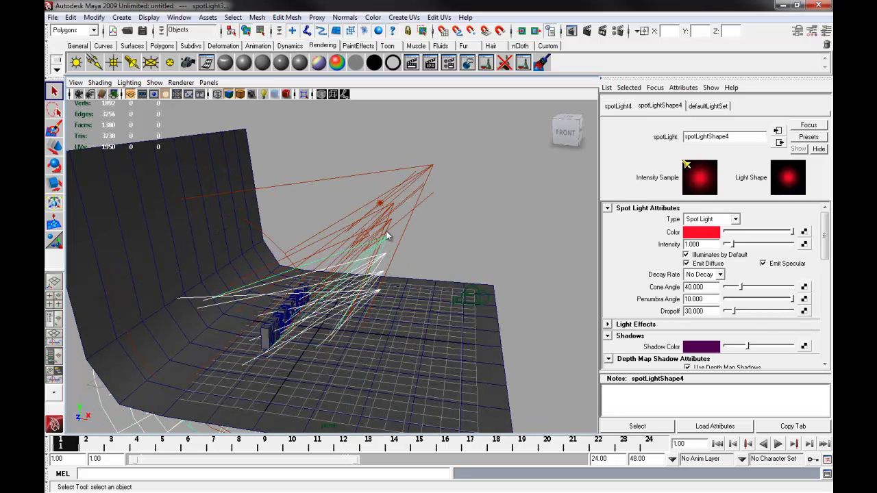
pyautogui.keyDown('alt'); pyautogui.moveTo(386, 232); pyautogui.dragTo(398, 239); pyautogui.keyUp('alt')
pyautogui.keyDown('alt'); pyautogui.moveTo(398, 238); pyautogui.dragTo(407, 215, button='right'); pyautogui.keyUp('alt')
pyautogui.press('g')
pyautogui.press('g')
pyautogui.keyDown('alt'); pyautogui.moveTo(407, 215); pyautogui.dragTo(411, 224); pyautogui.keyUp('alt')
pyautogui.keyDown('alt'); pyautogui.moveTo(413, 229); pyautogui.dragTo(389, 230, button='right'); pyautogui.keyUp('alt')
pyautogui.keyDown('alt'); pyautogui.moveTo(395, 229); pyautogui.dragTo(377, 234); pyautogui.keyUp('alt')
pyautogui.hotkey('ctrl', 'a')
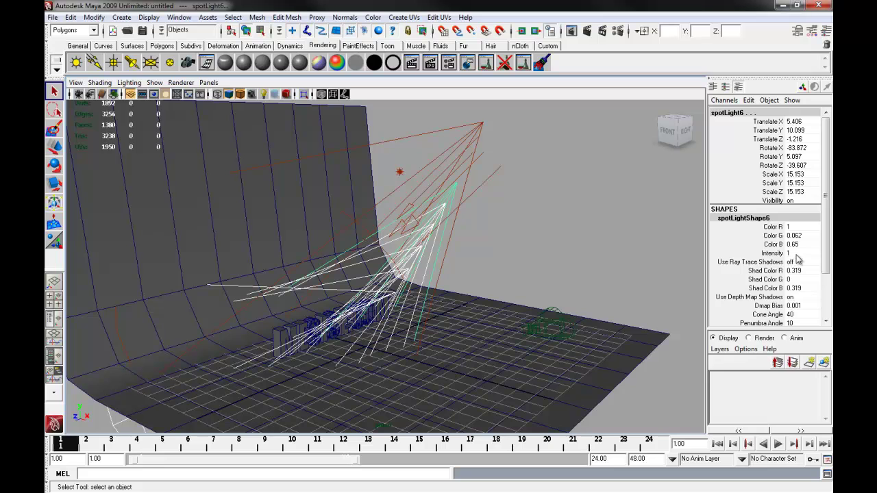
pyautogui.click(797, 253)
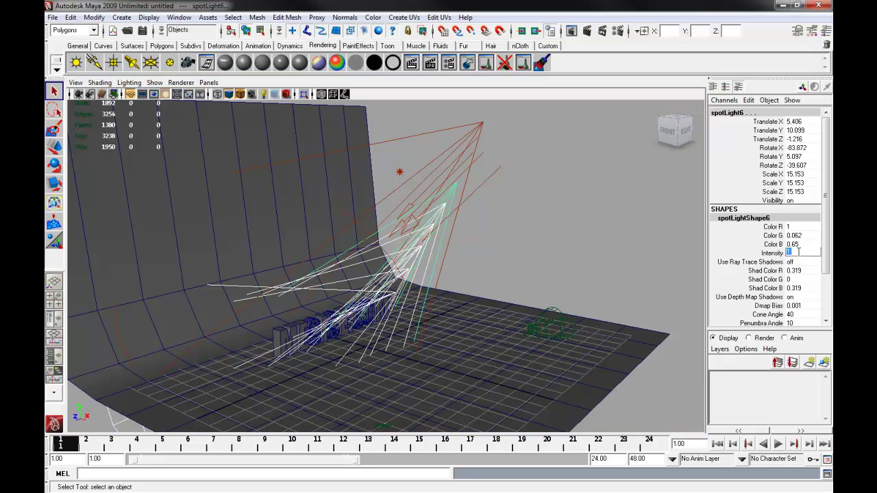
pyautogui.write('.5')
pyautogui.press('Return')
pyautogui.moveTo(499, 257)
pyautogui.keyDown('alt'); pyautogui.mouseDown()
pyautogui.moveTo(450, 251)
pyautogui.moveTo(525, 251)
pyautogui.mouseUp(); pyautogui.keyUp('alt')
# Examine the intensity attributes of the point light, spotLight5 and spotLight2 one after another
pyautogui.click(501, 199)
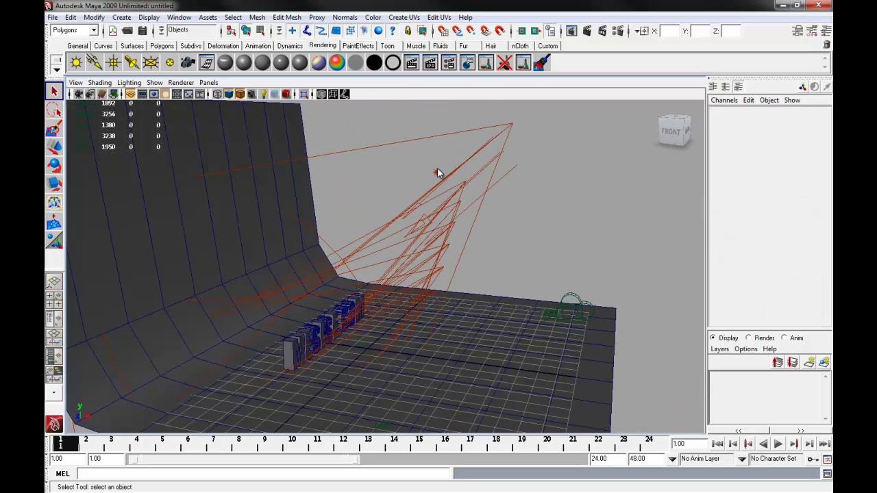
pyautogui.keyDown('alt'); pyautogui.moveTo(439, 172); pyautogui.dragTo(489, 197); pyautogui.keyUp('alt')
pyautogui.click(465, 174)
pyautogui.hotkey('ctrl', 'a')
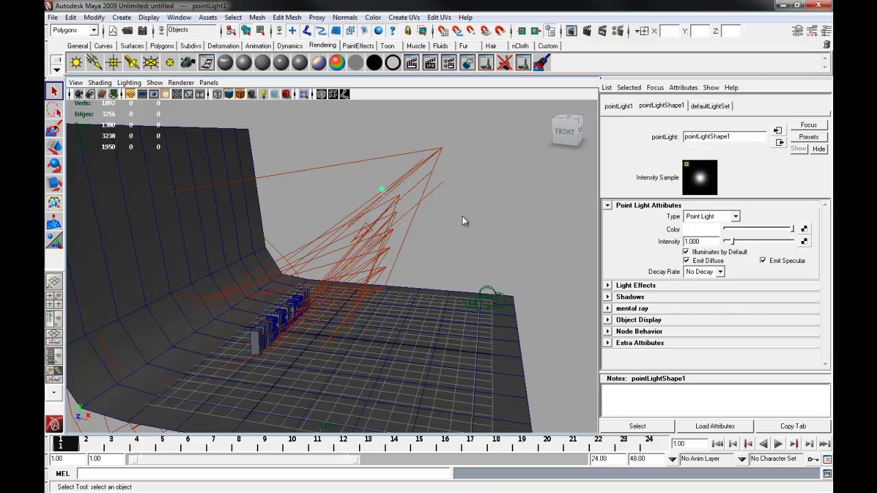
pyautogui.keyDown('alt'); pyautogui.moveTo(462, 221); pyautogui.dragTo(447, 219); pyautogui.keyUp('alt')
pyautogui.hotkey('ctrl', 'a')
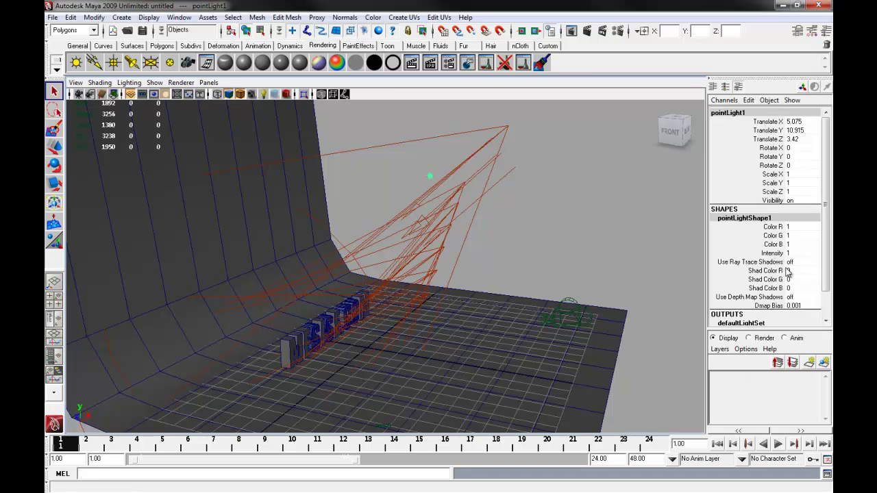
pyautogui.keyDown('alt'); pyautogui.moveTo(521, 244); pyautogui.dragTo(478, 250); pyautogui.keyUp('alt')
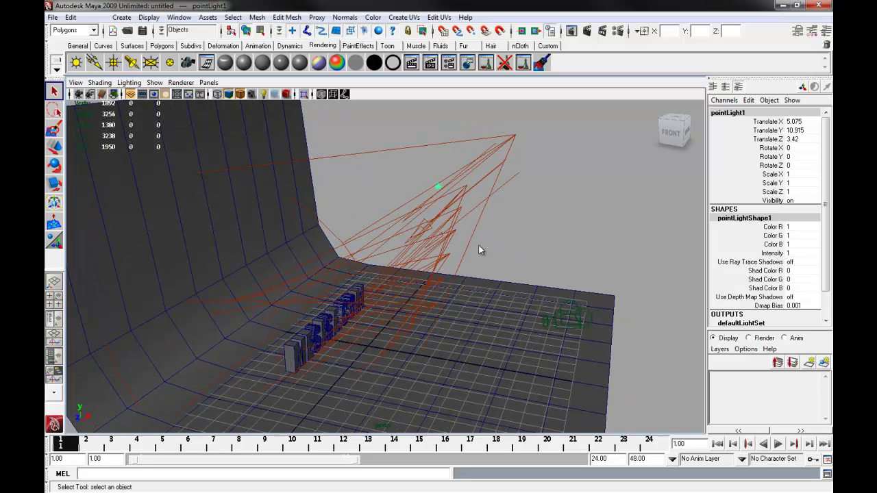
pyautogui.click(459, 206)
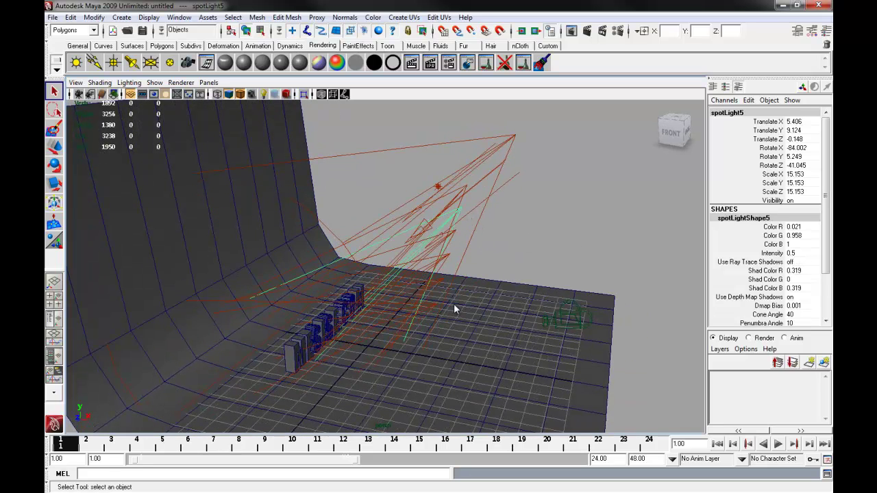
pyautogui.click(444, 281)
# Keep the current image and re-render the camera1 frame with the dimmed spot lights
pyautogui.keyDown('alt'); pyautogui.moveTo(504, 264); pyautogui.dragTo(399, 272); pyautogui.keyUp('alt')
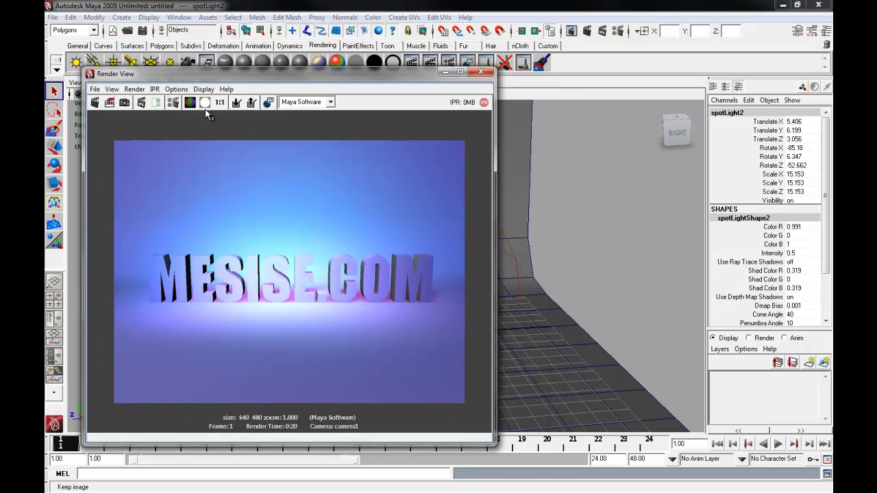
pyautogui.click(95, 102)
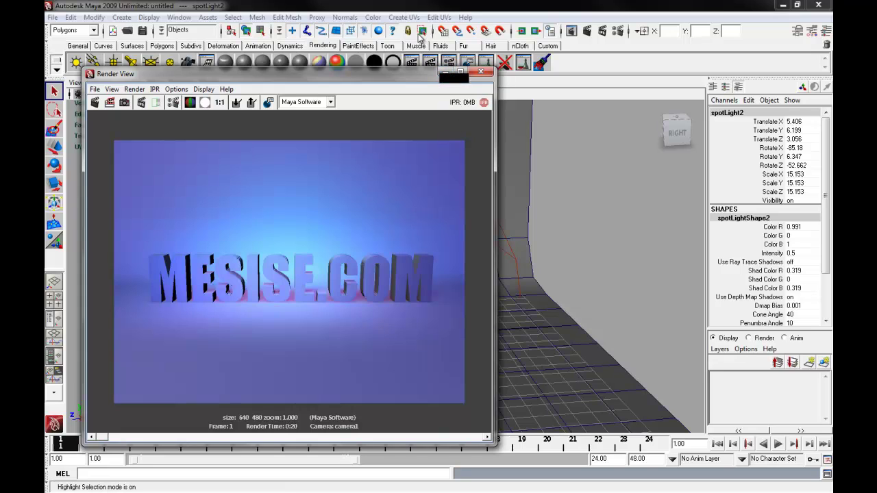
pyautogui.moveTo(409, 76); pyautogui.dragTo(45, 69)
# Select the white point light above the text and set its intensity to 2
pyautogui.keyDown('alt'); pyautogui.moveTo(403, 272); pyautogui.dragTo(445, 259); pyautogui.keyUp('alt')
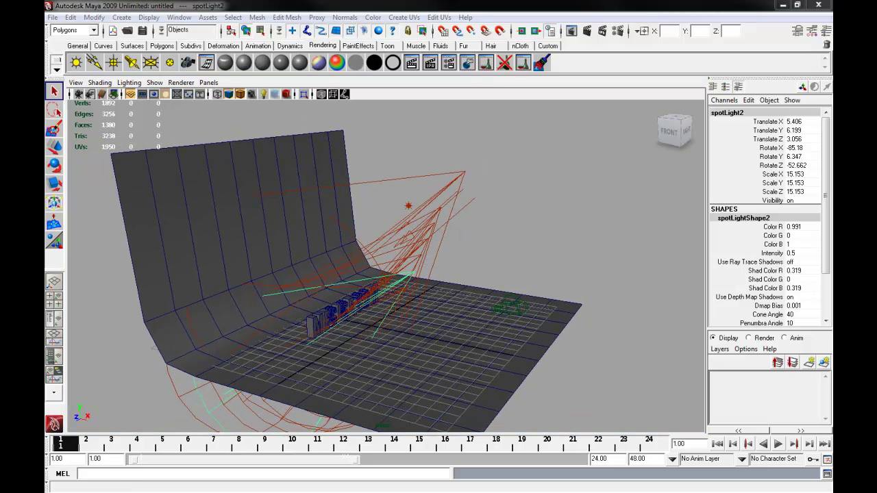
pyautogui.keyDown('alt'); pyautogui.moveTo(360, 230); pyautogui.dragTo(400, 204); pyautogui.keyUp('alt')
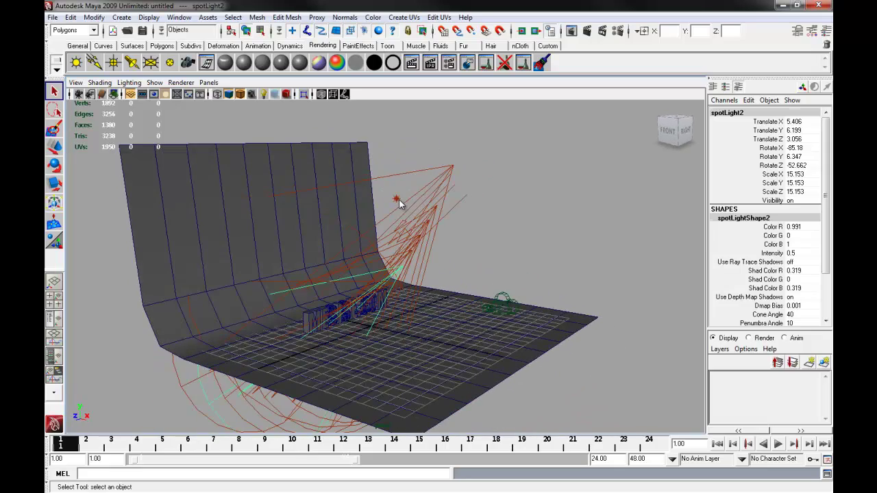
pyautogui.click(521, 241)
pyautogui.keyDown('alt'); pyautogui.moveTo(522, 241); pyautogui.dragTo(512, 240); pyautogui.keyUp('alt')
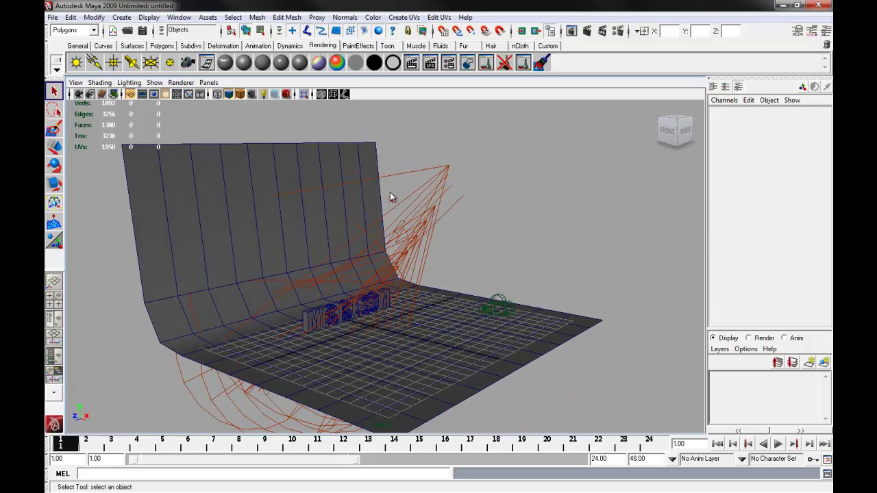
pyautogui.click(389, 197)
pyautogui.keyDown('alt'); pyautogui.moveTo(394, 201); pyautogui.dragTo(407, 209); pyautogui.keyUp('alt')
pyautogui.hotkey('ctrl', 'a')
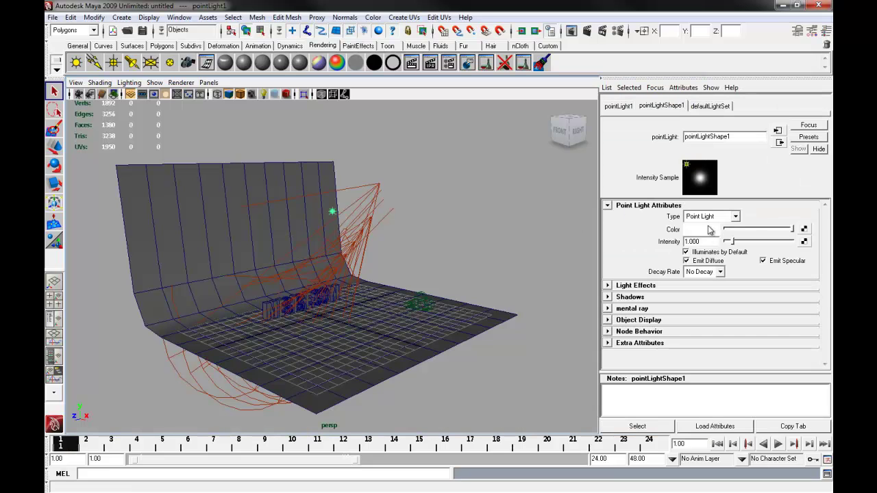
pyautogui.moveTo(705, 242); pyautogui.dragTo(627, 250)
pyautogui.write('2')
pyautogui.press('Return')
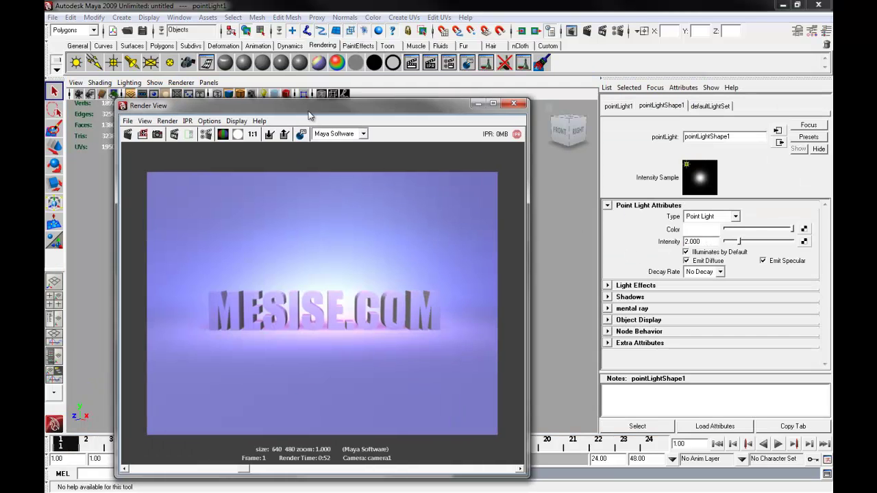
# Browse the kept renders for comparison and re-render the camera1 frame with the brighter point light
pyautogui.moveTo(308, 110); pyautogui.dragTo(272, 85)
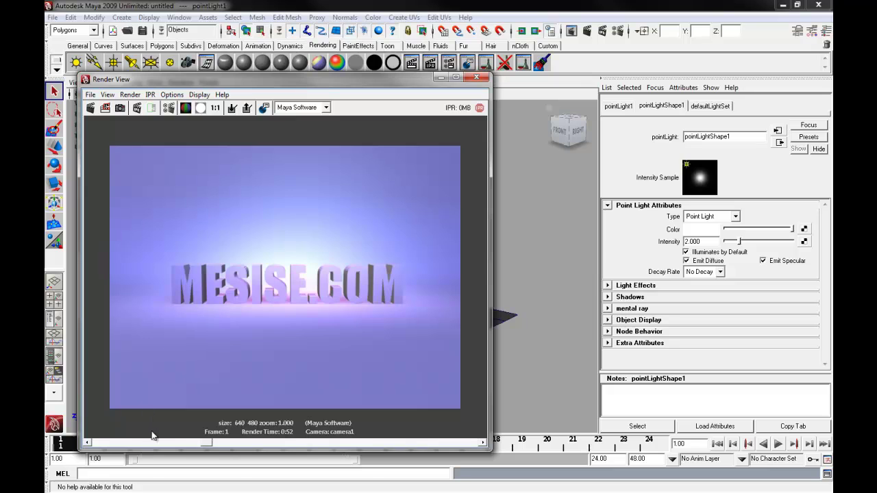
pyautogui.moveTo(209, 443); pyautogui.dragTo(119, 365)
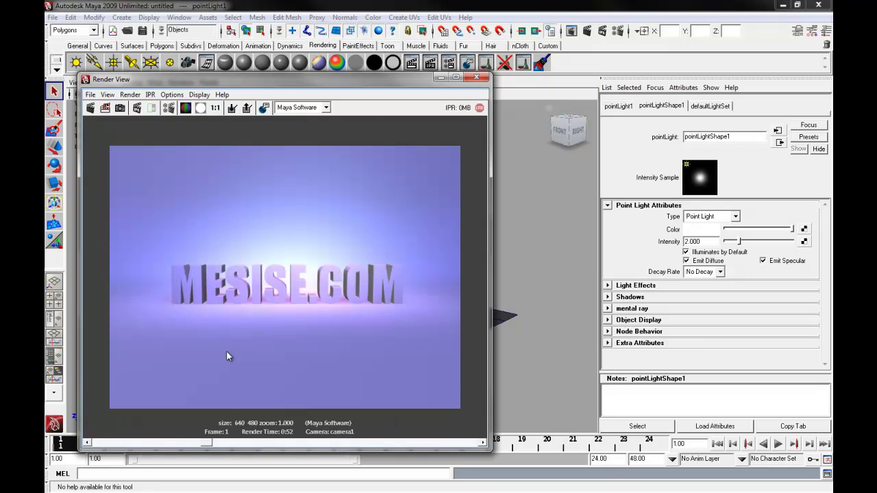
pyautogui.moveTo(209, 444); pyautogui.dragTo(98, 445)
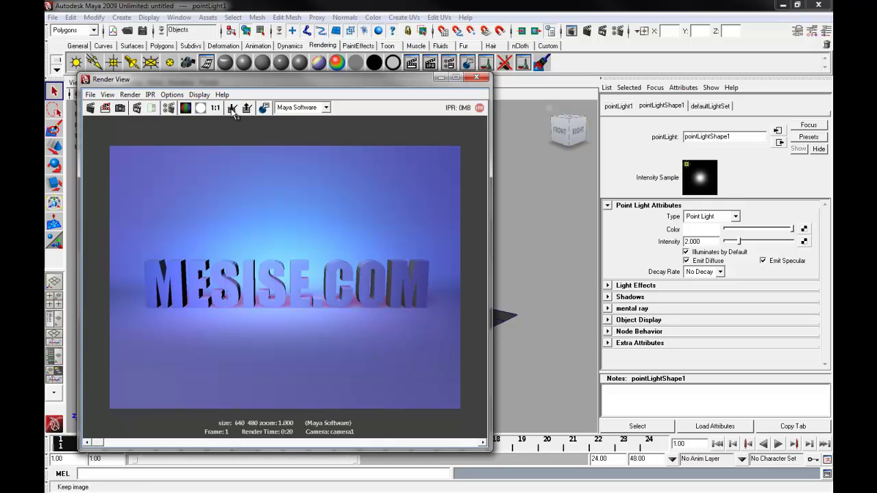
pyautogui.click(89, 108)
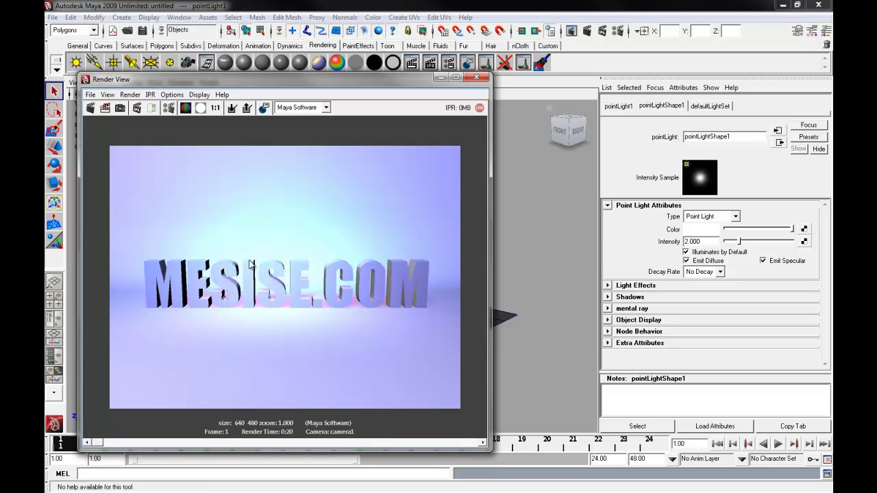
# Set the point light's intensity to 1.5 and re-render the camera1 frame, comparing it with the kept images
pyautogui.click(695, 241)
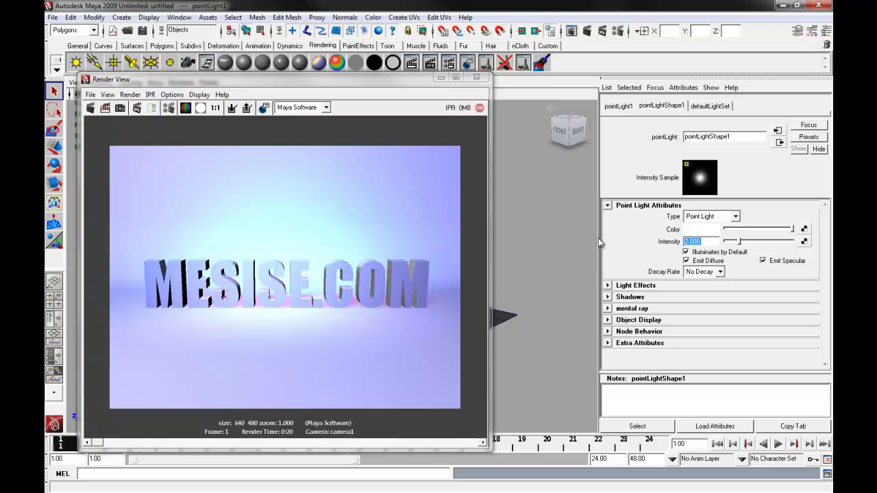
pyautogui.write('1.5')
pyautogui.press('Return')
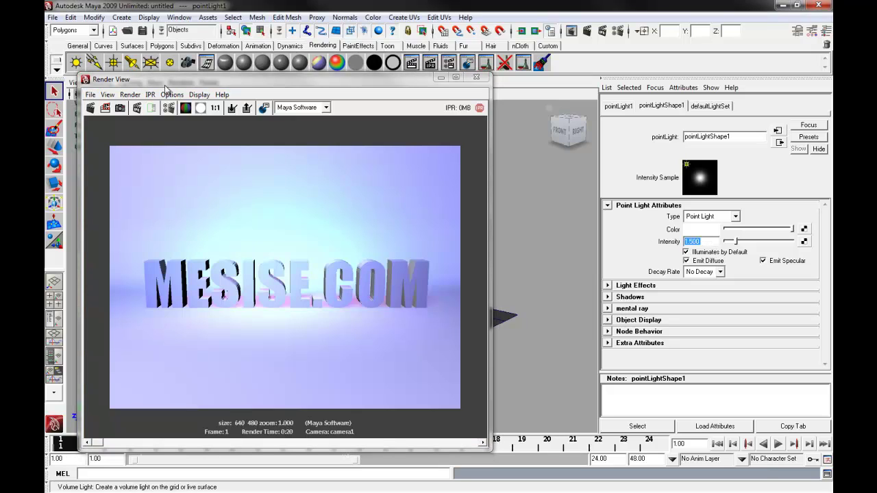
pyautogui.click(90, 108)
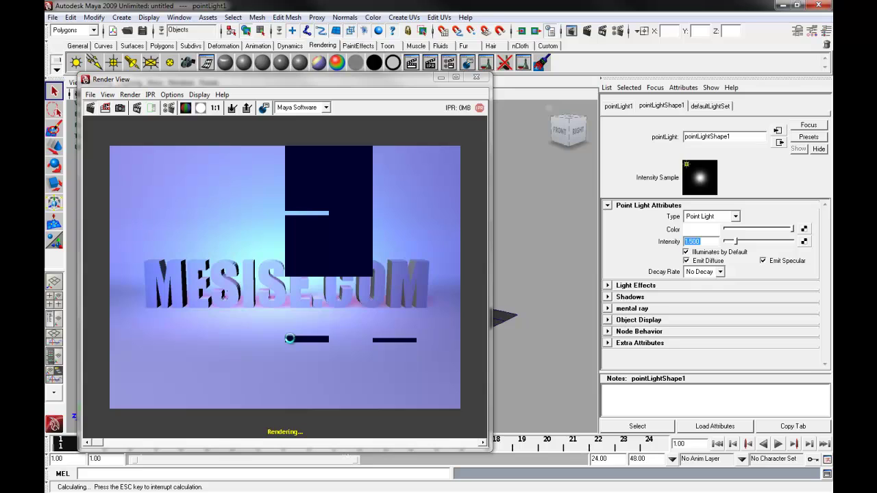
pyautogui.click(101, 443)
pyautogui.moveTo(100, 447); pyautogui.dragTo(69, 453)
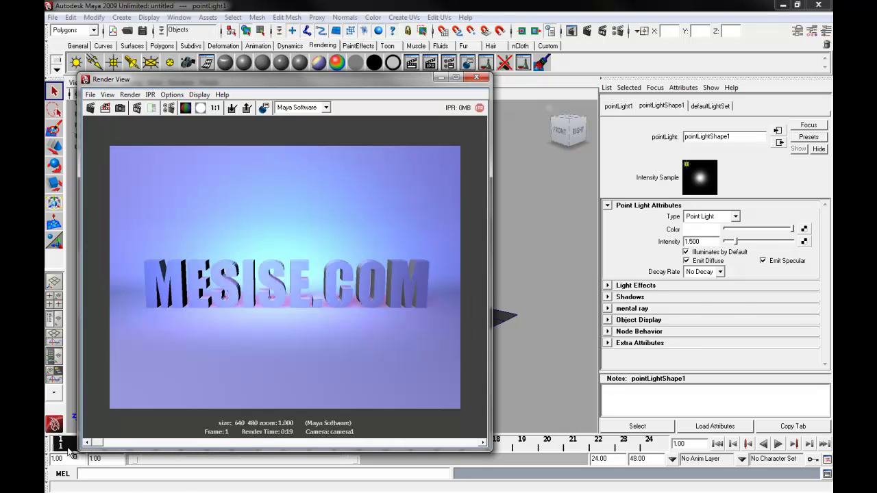
pyautogui.moveTo(149, 78); pyautogui.dragTo(0, 42)
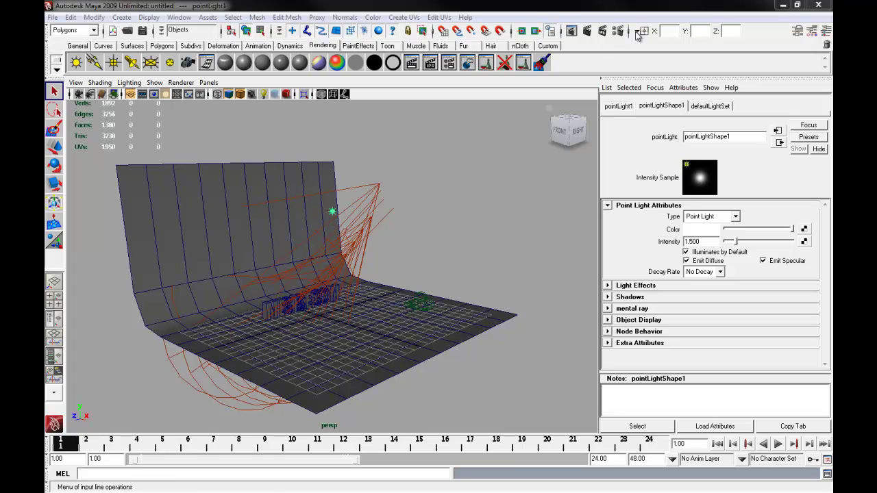
# Set the Maya Software anti-aliasing quality to Production quality in the render settings and close them
pyautogui.click(448, 62)
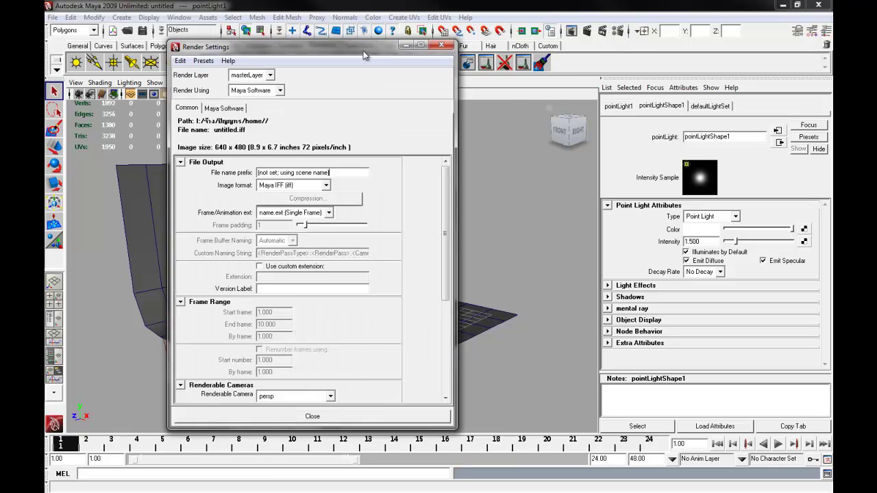
pyautogui.moveTo(328, 51); pyautogui.dragTo(422, 66)
pyautogui.click(342, 119)
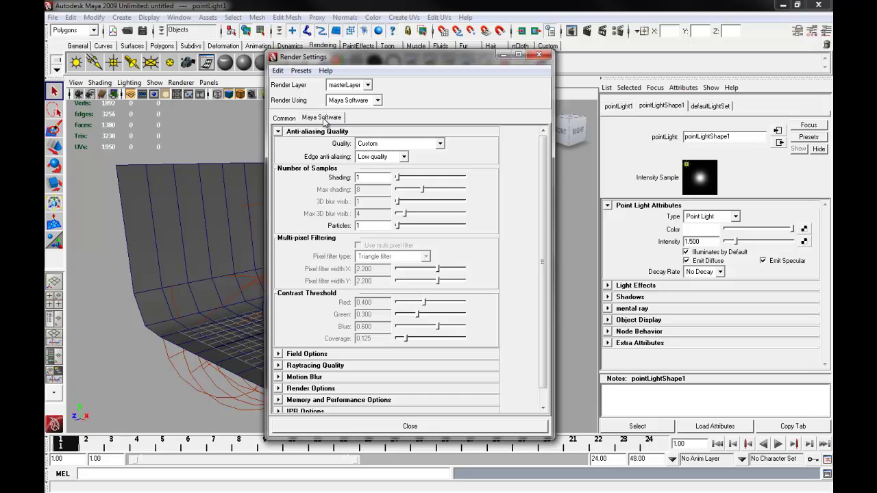
pyautogui.click(387, 144)
pyautogui.click(387, 185)
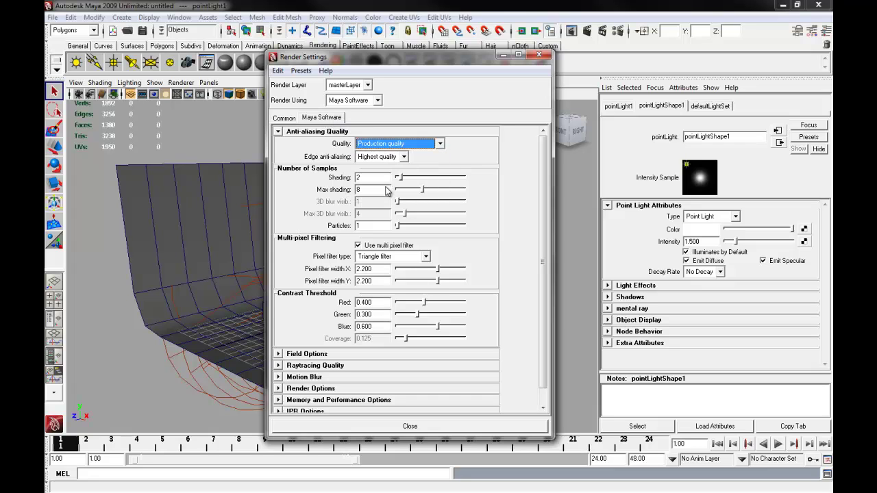
pyautogui.click(420, 426)
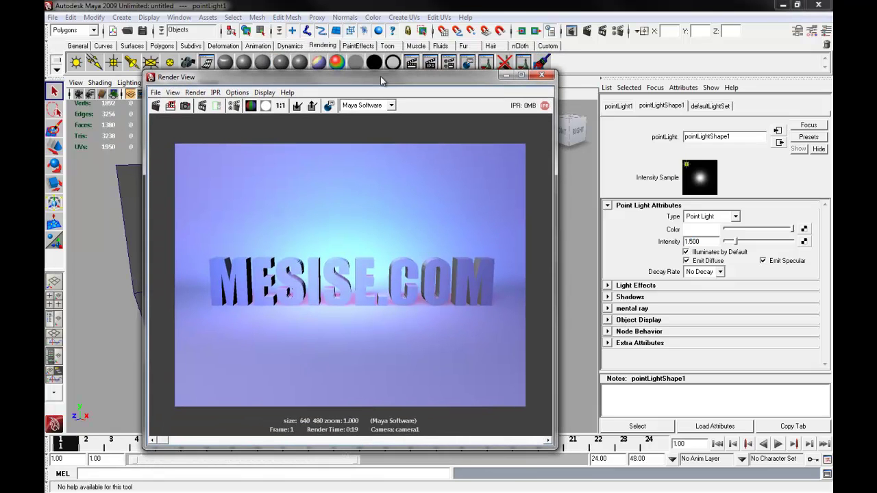
# Re-render the camera1 frame at production quality and inspect the finished MESISE.COM image
pyautogui.moveTo(380, 76); pyautogui.dragTo(379, 76)
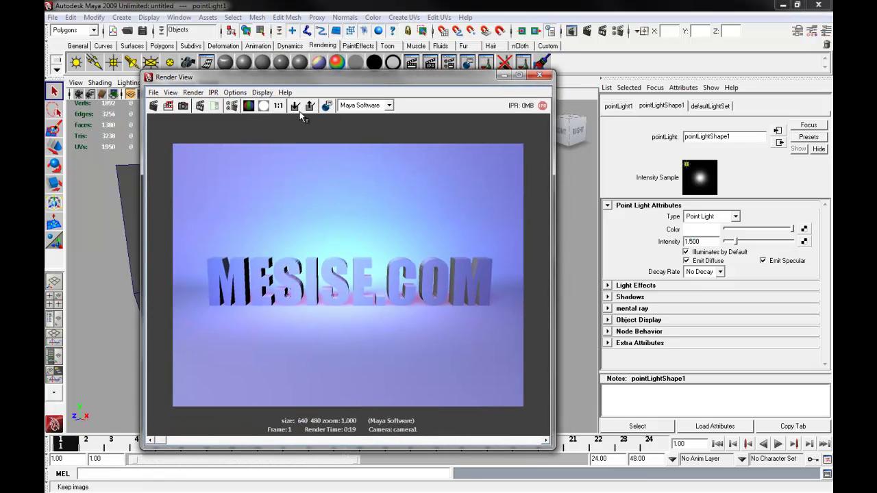
pyautogui.click(153, 105)
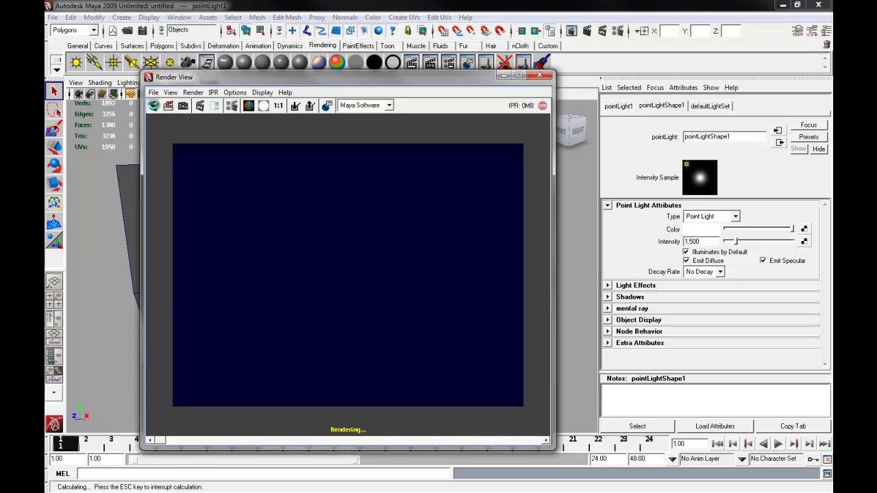
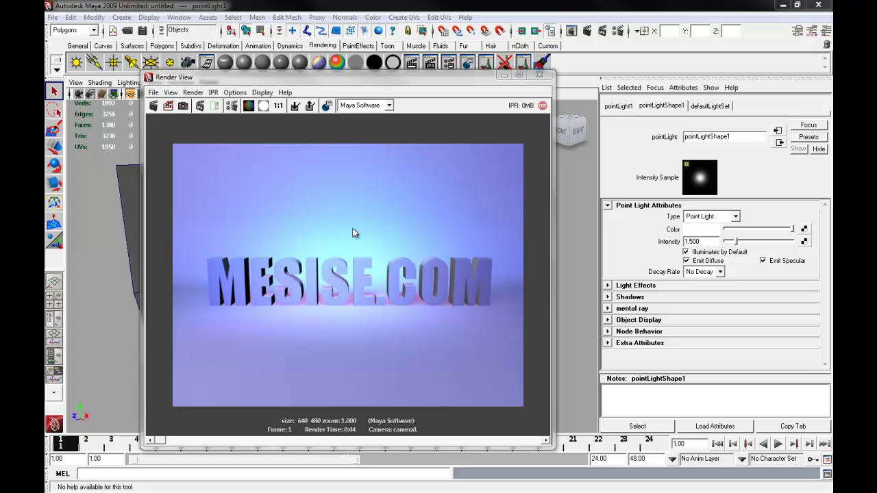
pyautogui.moveTo(462, 78); pyautogui.dragTo(435, 72)
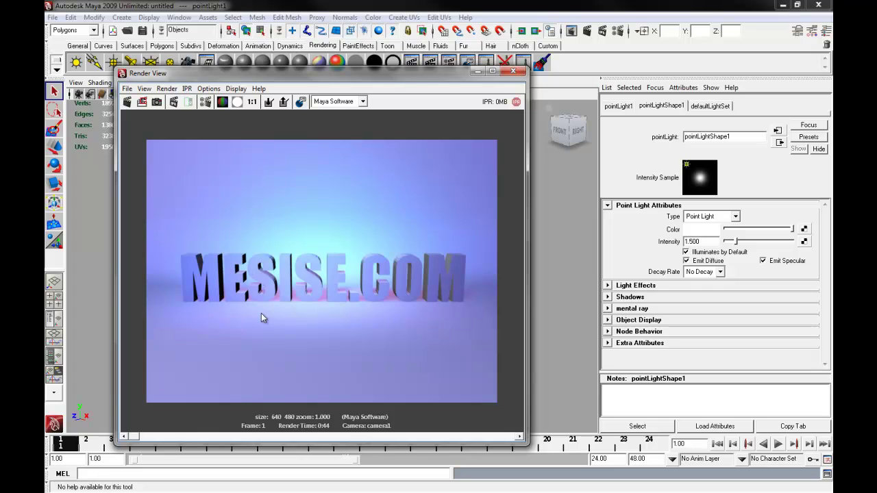
# Compare the production render with the previous kept image, and rotate the cyan spotLight3 slightly above the start of the text
pyautogui.moveTo(136, 438)
pyautogui.mouseDown()
pyautogui.moveTo(272, 447)
pyautogui.moveTo(140, 447)
pyautogui.mouseUp()
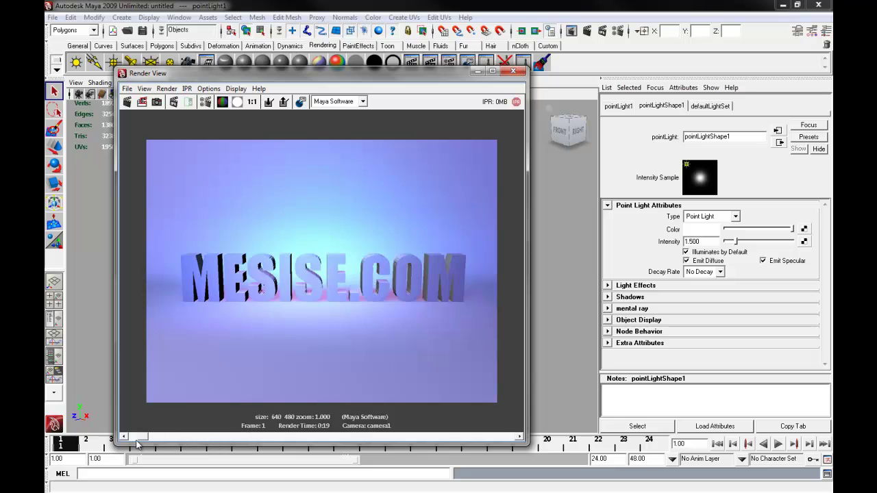
pyautogui.click(477, 72)
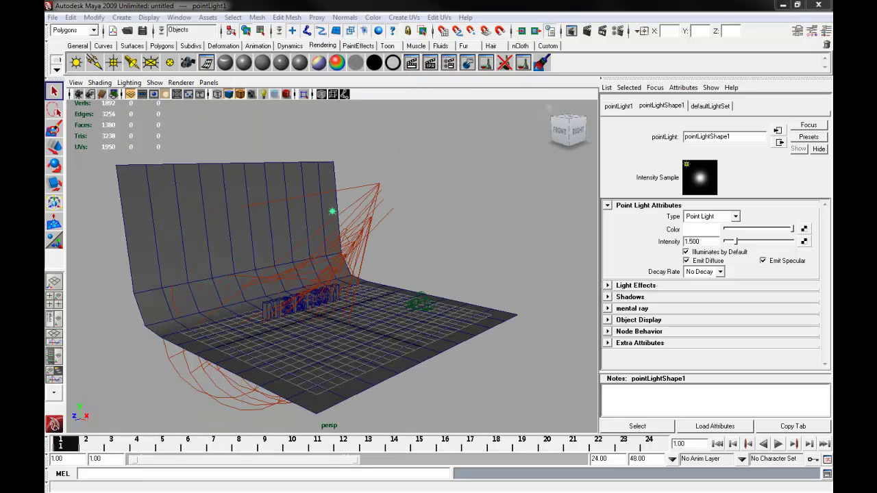
pyautogui.keyDown('alt'); pyautogui.moveTo(360, 233); pyautogui.dragTo(287, 240); pyautogui.keyUp('alt')
pyautogui.keyDown('alt'); pyautogui.moveTo(414, 265); pyautogui.dragTo(479, 265, button='right'); pyautogui.keyUp('alt')
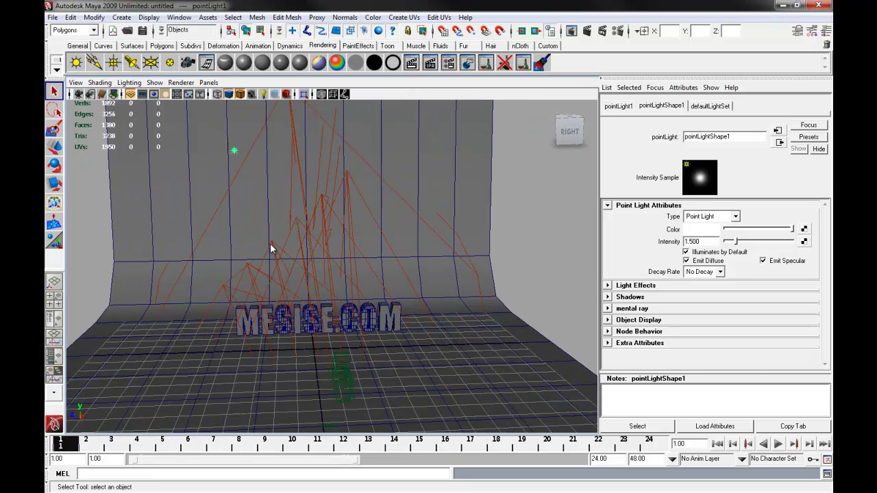
pyautogui.click(271, 246)
pyautogui.press('e')
pyautogui.moveTo(288, 216); pyautogui.dragTo(299, 213)
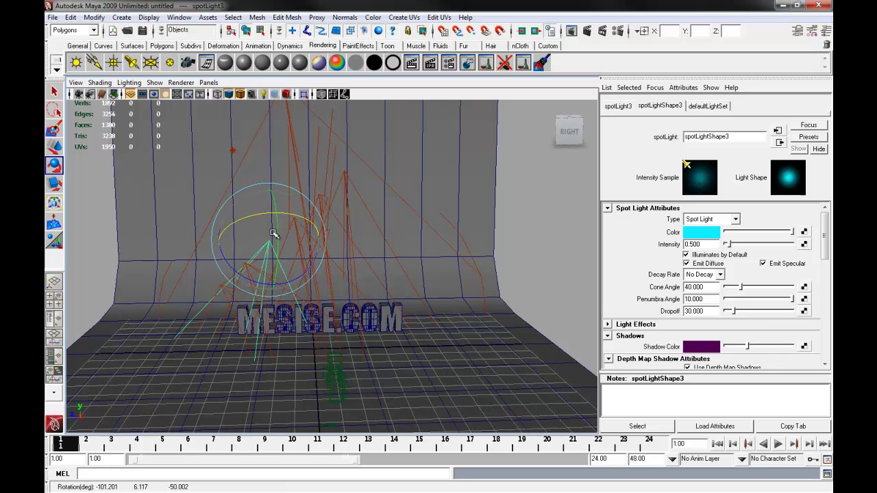
# Rotate the magenta spotLight2 slightly and move it along the text to about Z 1.8
pyautogui.press('q')
pyautogui.click(248, 270)
pyautogui.press('e')
pyautogui.moveTo(274, 245); pyautogui.dragTo(283, 244)
pyautogui.press('w')
pyautogui.moveTo(211, 263); pyautogui.dragTo(243, 265)
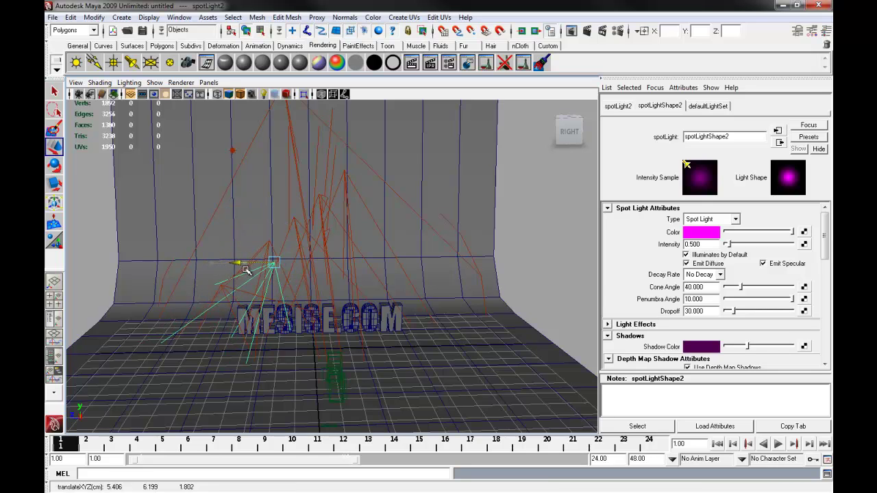
# Move the cyan spotLight3 along the Z axis toward the middle of the text
pyautogui.click(268, 243)
pyautogui.click(270, 242)
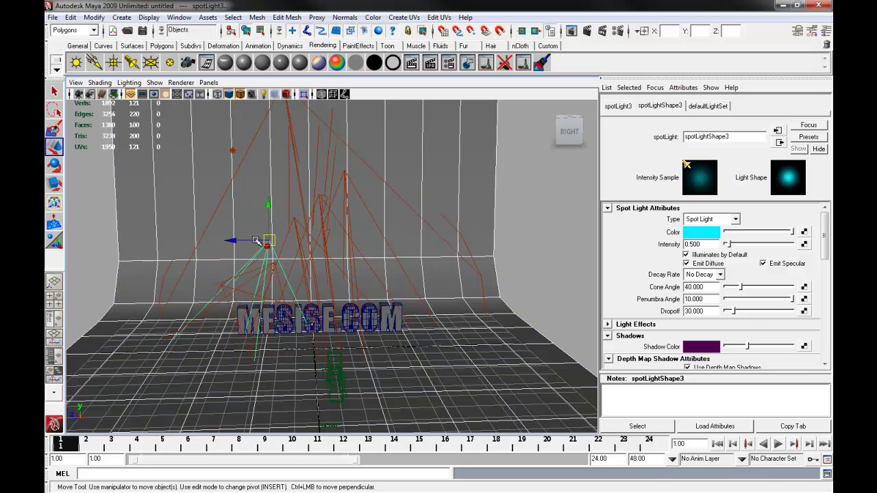
pyautogui.press('z')
pyautogui.moveTo(242, 242); pyautogui.dragTo(280, 242)
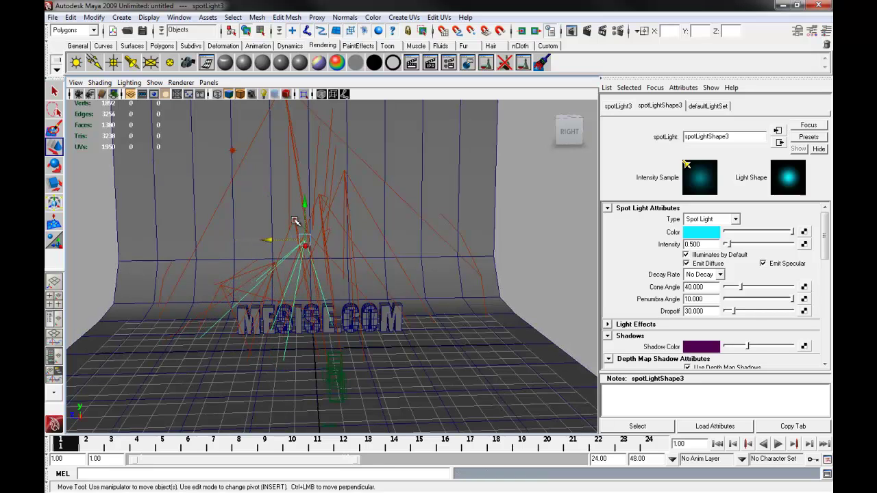
# Shift the cyan spotLight5 along the Z axis toward the .COM end of the text and adjust its rotation
pyautogui.click(303, 219)
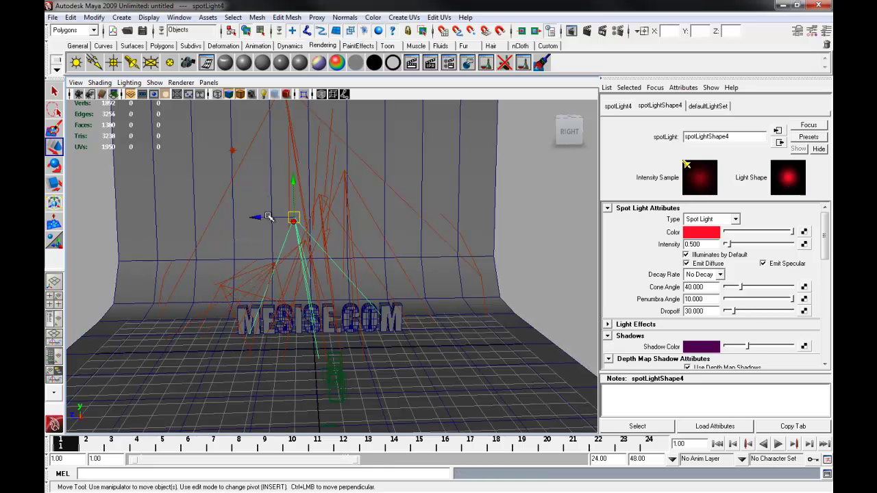
pyautogui.click(317, 195)
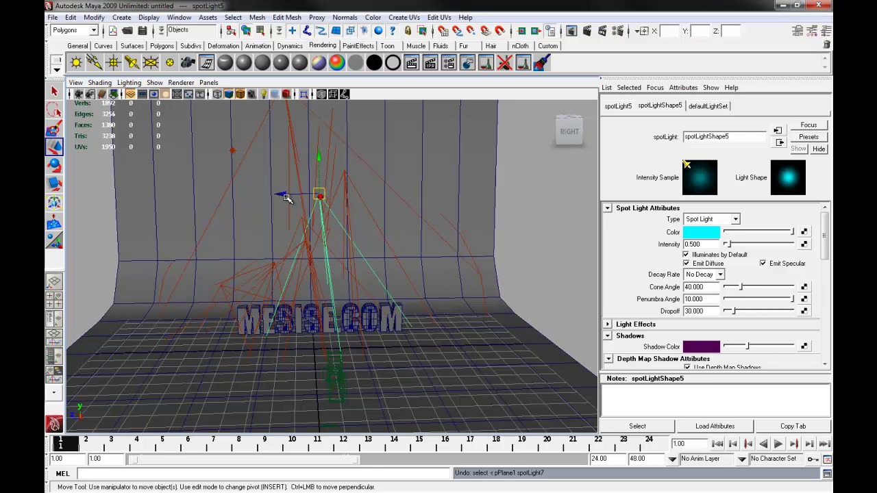
pyautogui.moveTo(287, 195); pyautogui.dragTo(301, 194)
pyautogui.press('e')
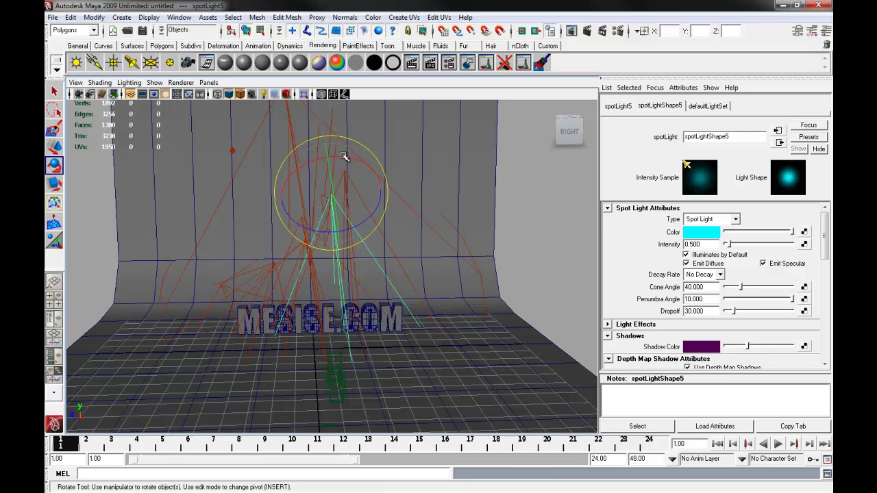
pyautogui.moveTo(344, 156); pyautogui.dragTo(367, 131)
# Move the spot light beside spotLight5 farther toward the .COM end, and shift spotLight5 in the same direction
pyautogui.click(384, 238)
pyautogui.press('w')
pyautogui.moveTo(319, 171); pyautogui.dragTo(358, 171)
pyautogui.click(341, 215)
pyautogui.click(340, 216)
pyautogui.moveTo(304, 196); pyautogui.dragTo(321, 195)
# Move the red spotLight4 along the Z axis until it sits above the middle of the text
pyautogui.click(286, 230)
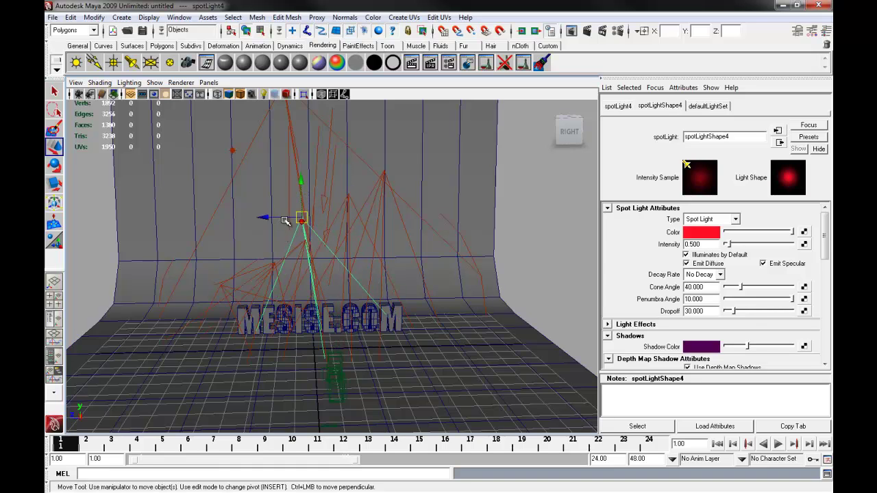
pyautogui.click(288, 222)
pyautogui.hotkey('ctrl', 'z')
pyautogui.moveTo(272, 221); pyautogui.dragTo(282, 219)
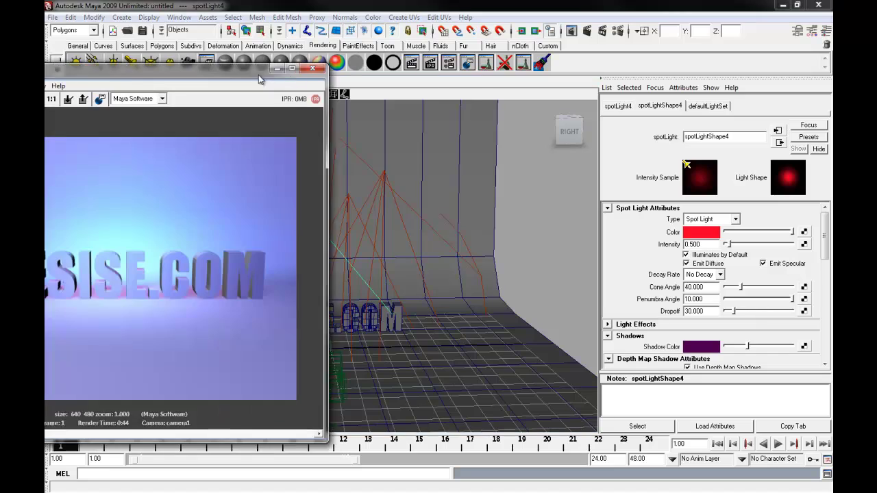
# Re-render the camera1 frame with the spread-out spot lights and put the render window away
pyautogui.moveTo(258, 75); pyautogui.dragTo(359, 73)
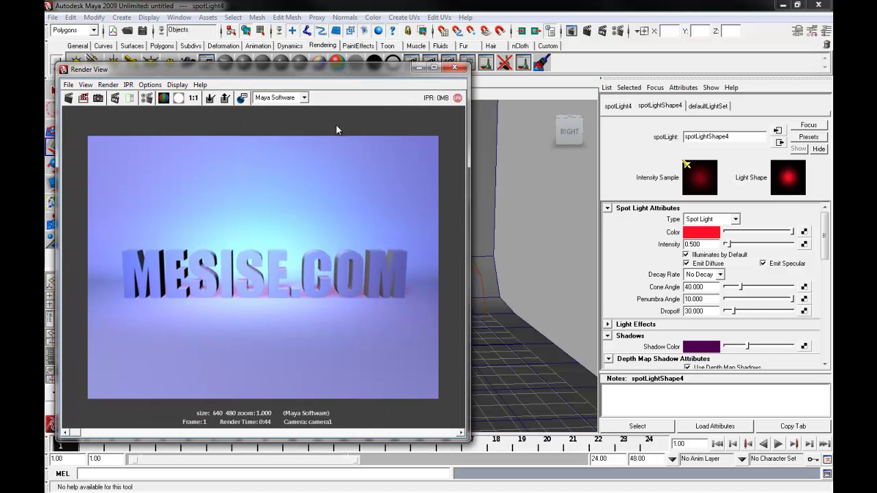
pyautogui.click(68, 98)
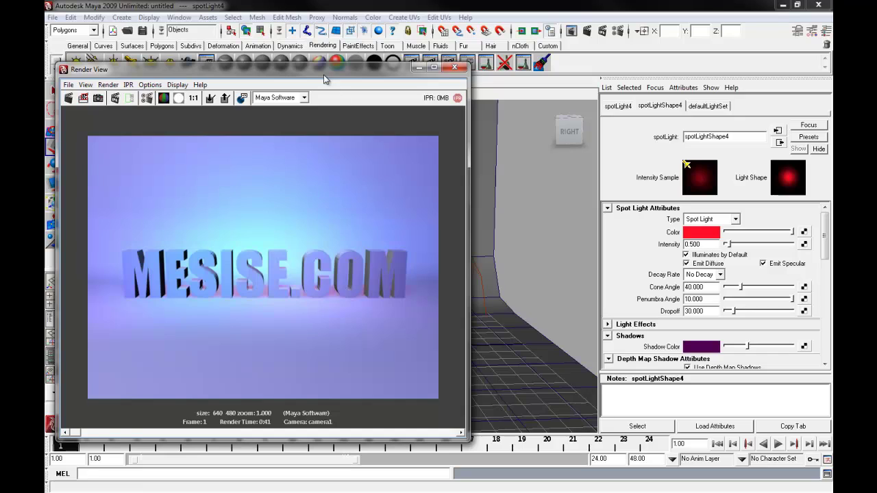
pyautogui.moveTo(330, 71); pyautogui.dragTo(411, 68)
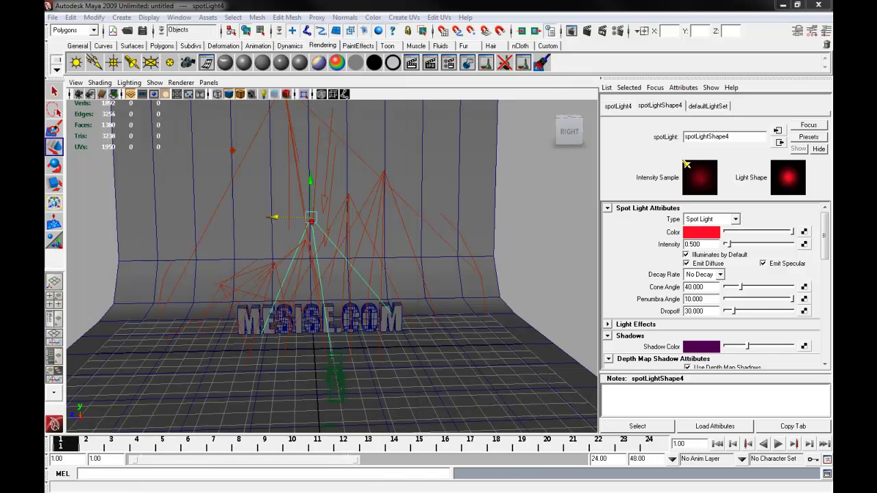
# Move the blue spotLight1 near the start of the text to about Z 3.5
pyautogui.keyDown('alt'); pyautogui.moveTo(245, 243); pyautogui.dragTo(209, 267); pyautogui.keyUp('alt')
pyautogui.click(272, 263)
pyautogui.press('w')
pyautogui.press('e')
pyautogui.press('q')
pyautogui.click(212, 266)
pyautogui.click(221, 270)
pyautogui.press('w')
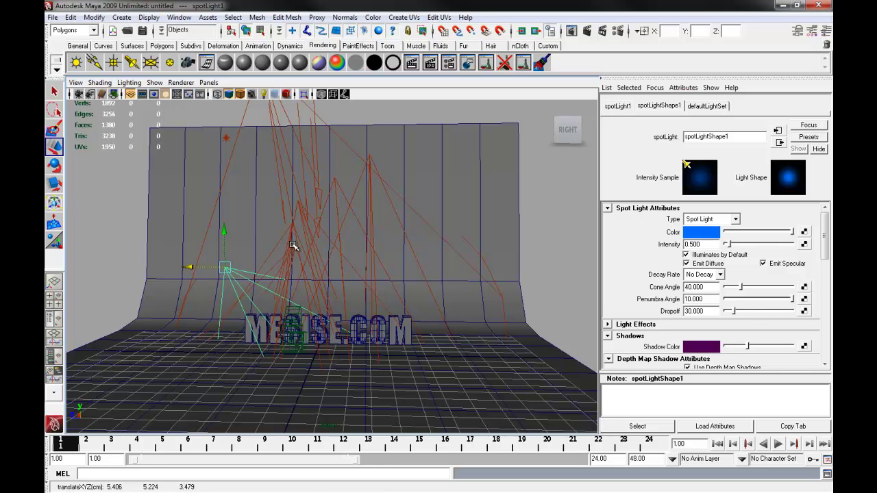
# Rotate the red spotLight4 so its cone aims toward the starting letters of the text
pyautogui.keyDown('alt'); pyautogui.moveTo(294, 246); pyautogui.dragTo(290, 241); pyautogui.keyUp('alt')
pyautogui.click(292, 214)
pyautogui.click(292, 213)
pyautogui.press('e')
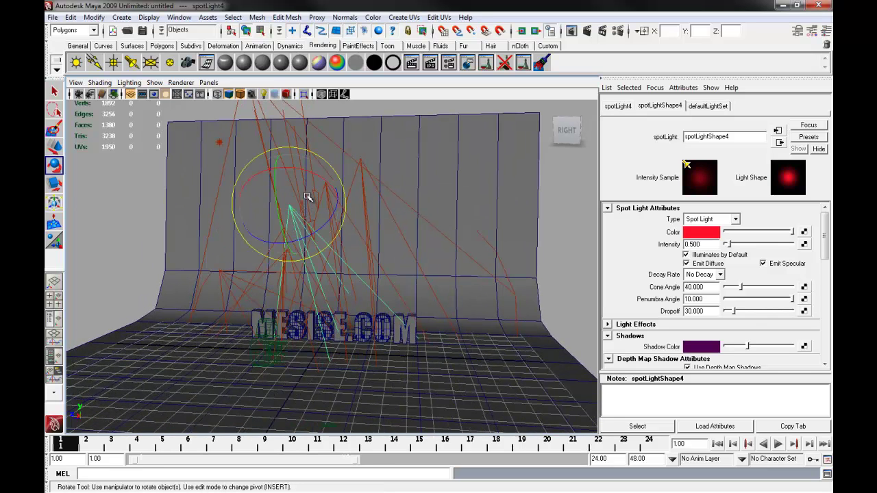
pyautogui.moveTo(312, 170); pyautogui.dragTo(285, 205)
pyautogui.press('w')
pyautogui.press('e')
pyautogui.moveTo(319, 176); pyautogui.dragTo(305, 239)
pyautogui.press('w')
pyautogui.press('q')
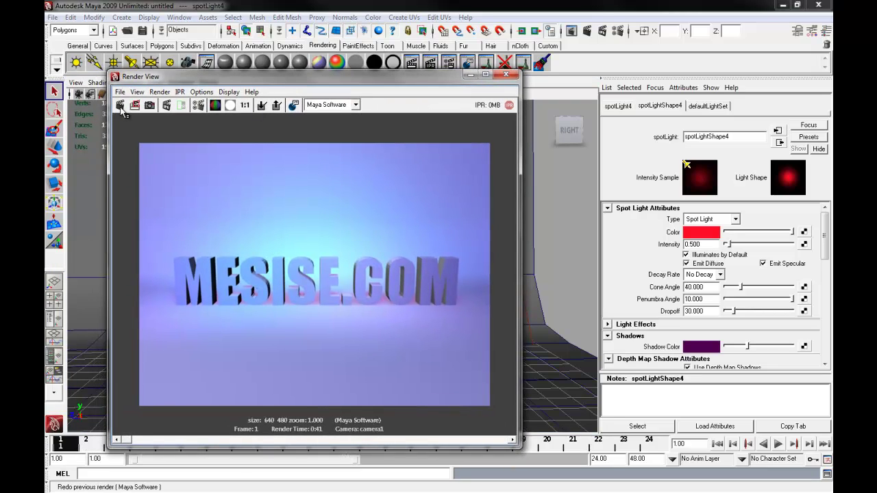
# Render only the region around the letters MESI to check the adjusted lights, and minimize the render window
pyautogui.moveTo(161, 250); pyautogui.dragTo(290, 315)
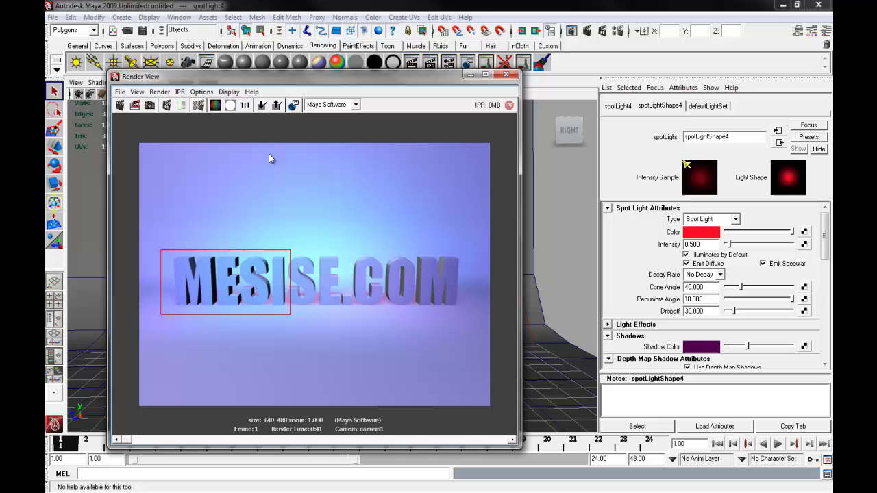
pyautogui.click(135, 104)
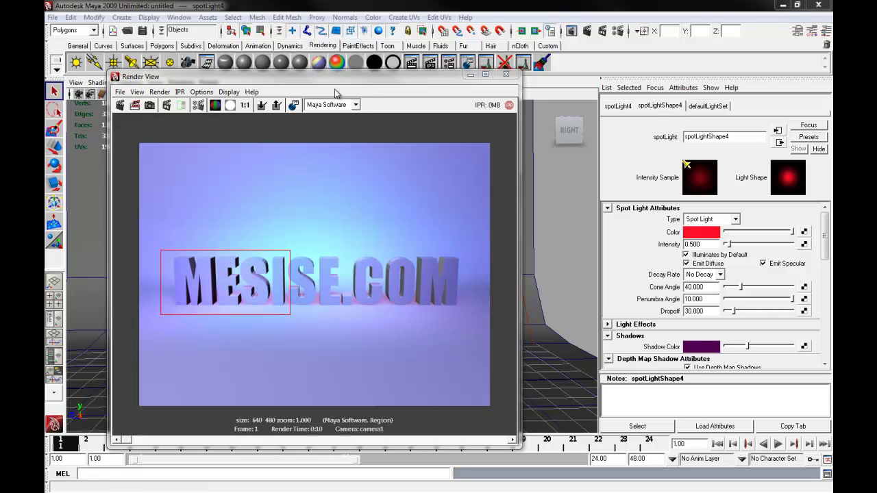
pyautogui.click(471, 77)
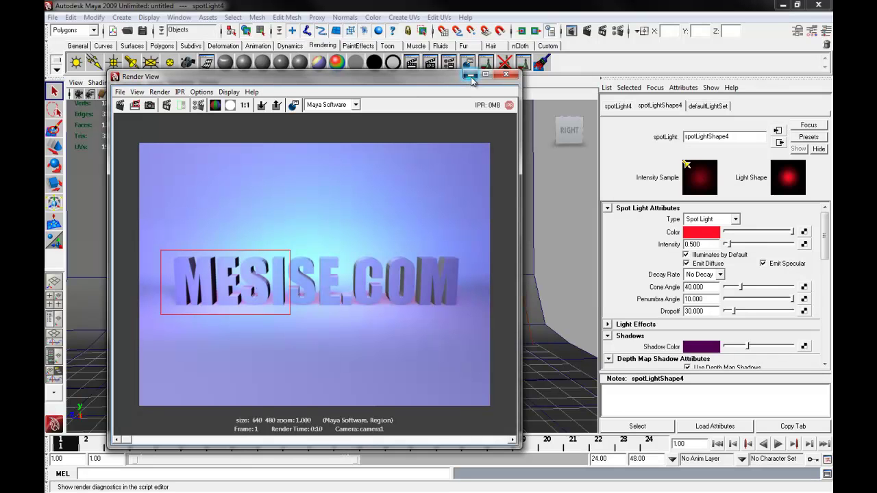
pyautogui.click(471, 77)
# Create a volume light and position it at the start of the text, raised slightly over the first letters
pyautogui.keyDown('alt'); pyautogui.moveTo(324, 111); pyautogui.dragTo(273, 186); pyautogui.keyUp('alt')
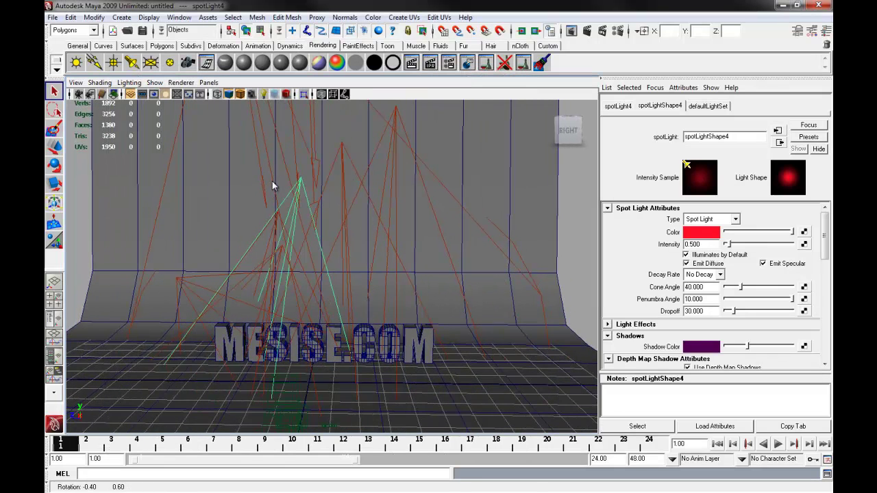
pyautogui.click(274, 233)
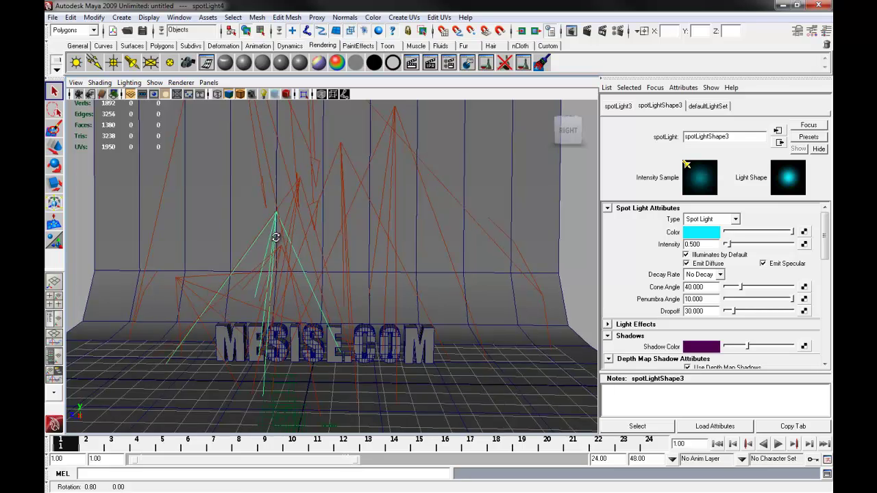
pyautogui.keyDown('alt'); pyautogui.moveTo(276, 237); pyautogui.dragTo(308, 292); pyautogui.keyUp('alt')
pyautogui.keyDown('alt'); pyautogui.moveTo(308, 292); pyautogui.dragTo(332, 212, button='middle'); pyautogui.keyUp('alt')
pyautogui.keyDown('alt'); pyautogui.moveTo(333, 213); pyautogui.dragTo(250, 226, button='right'); pyautogui.keyUp('alt')
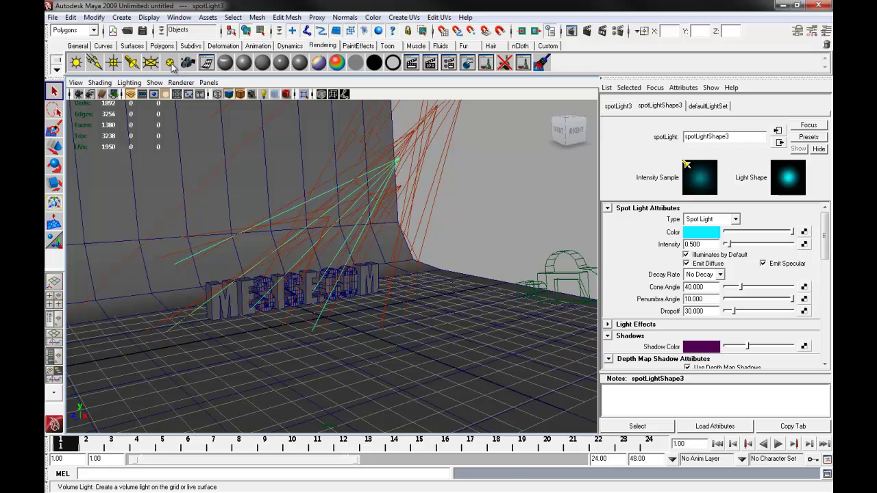
pyautogui.click(171, 63)
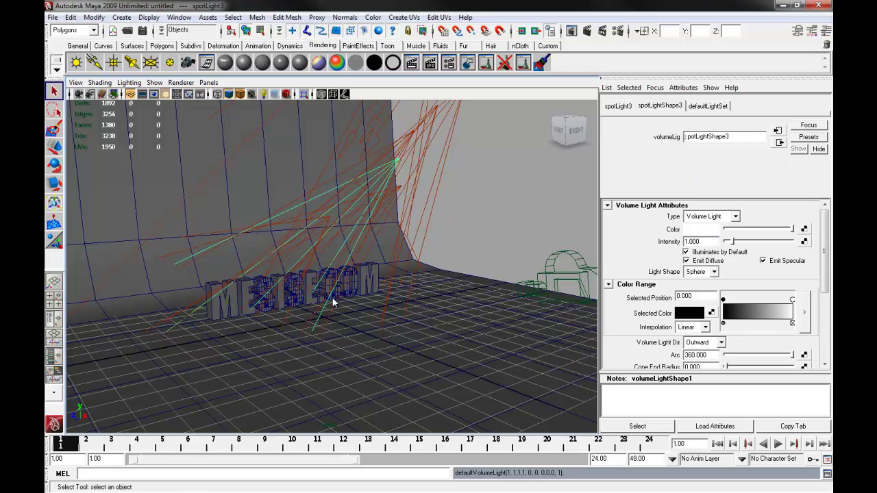
pyautogui.keyDown('alt'); pyautogui.moveTo(333, 300); pyautogui.dragTo(261, 313); pyautogui.keyUp('alt')
pyautogui.press('w')
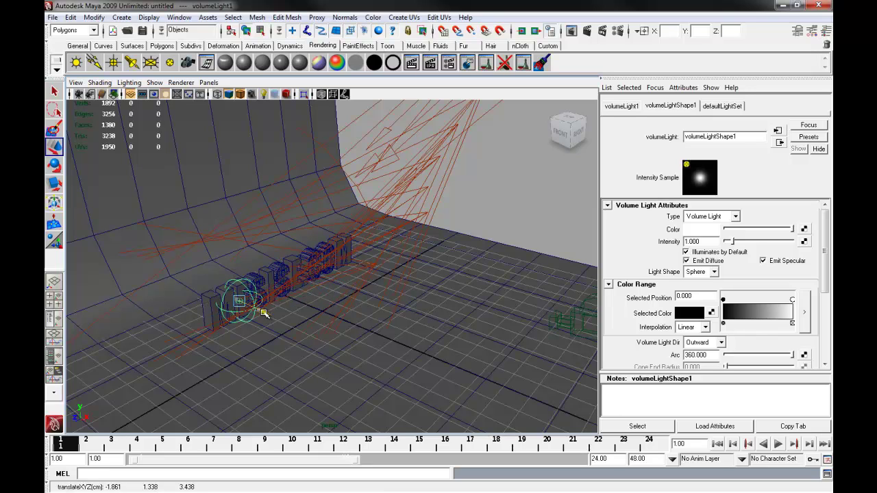
pyautogui.moveTo(238, 269); pyautogui.dragTo(236, 246)
# Set the volume light's color to light blue with hue 208.28, saturation 0.527 and value 1
pyautogui.click(700, 230)
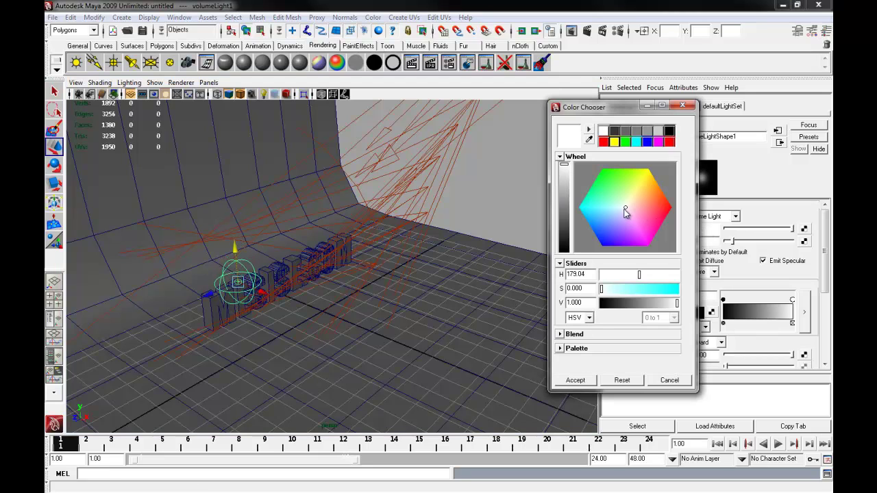
pyautogui.moveTo(626, 208)
pyautogui.mouseDown()
pyautogui.moveTo(623, 199)
pyautogui.moveTo(613, 222)
pyautogui.moveTo(621, 228)
pyautogui.moveTo(607, 218)
pyautogui.mouseUp()
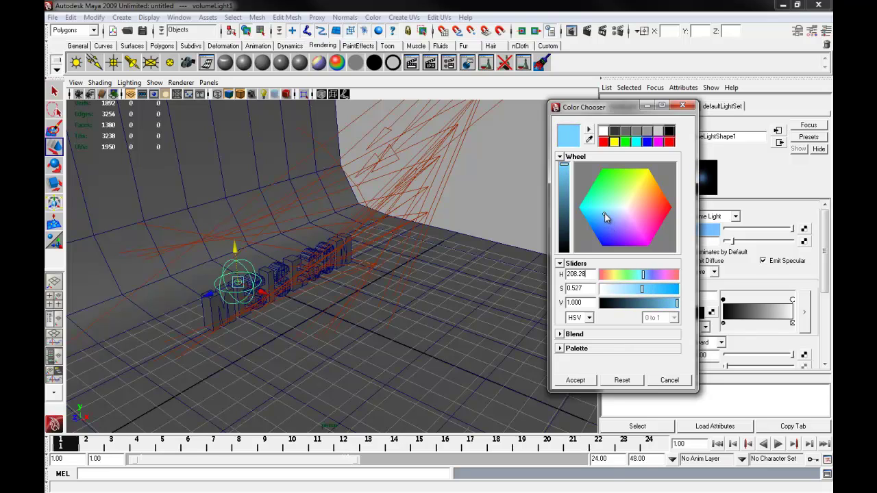
pyautogui.click(576, 379)
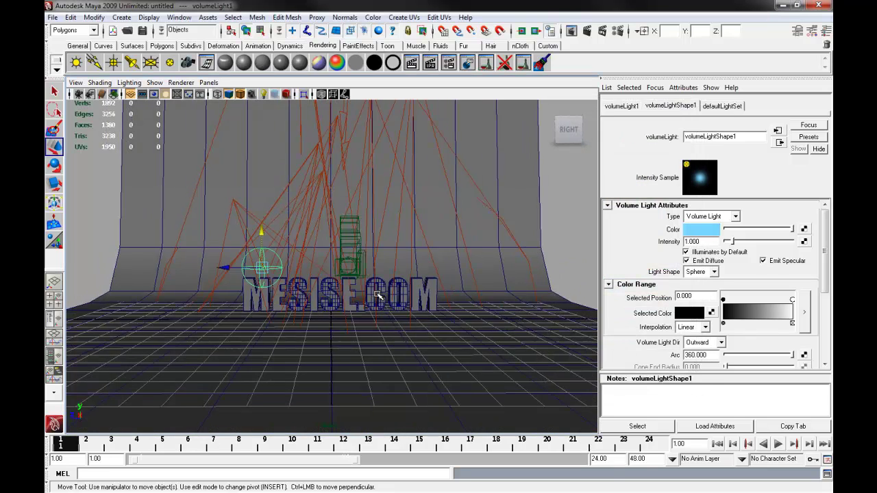
# Lower the volume light to the gap between M and E, duplicate it, and shift the copy along the text toward the S
pyautogui.keyDown('alt'); pyautogui.moveTo(194, 276); pyautogui.dragTo(281, 267, button='right'); pyautogui.keyUp('alt')
pyautogui.keyDown('alt'); pyautogui.moveTo(281, 264); pyautogui.dragTo(394, 247, button='middle'); pyautogui.keyUp('alt')
pyautogui.moveTo(280, 218); pyautogui.dragTo(266, 296)
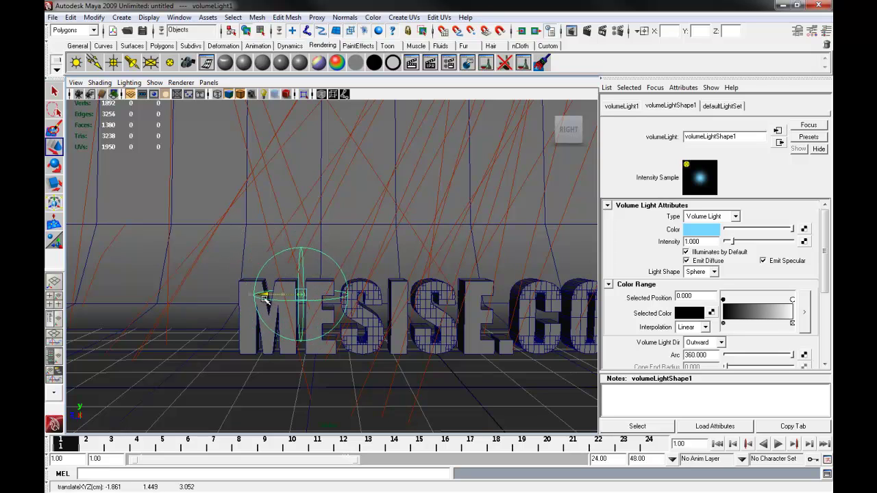
pyautogui.moveTo(325, 298)
pyautogui.keyDown('alt'); pyautogui.mouseDown()
pyautogui.moveTo(305, 299)
pyautogui.moveTo(395, 318)
pyautogui.moveTo(253, 291)
pyautogui.moveTo(318, 288)
pyautogui.mouseUp(); pyautogui.keyUp('alt')
pyautogui.hotkey('ctrl', 'd')
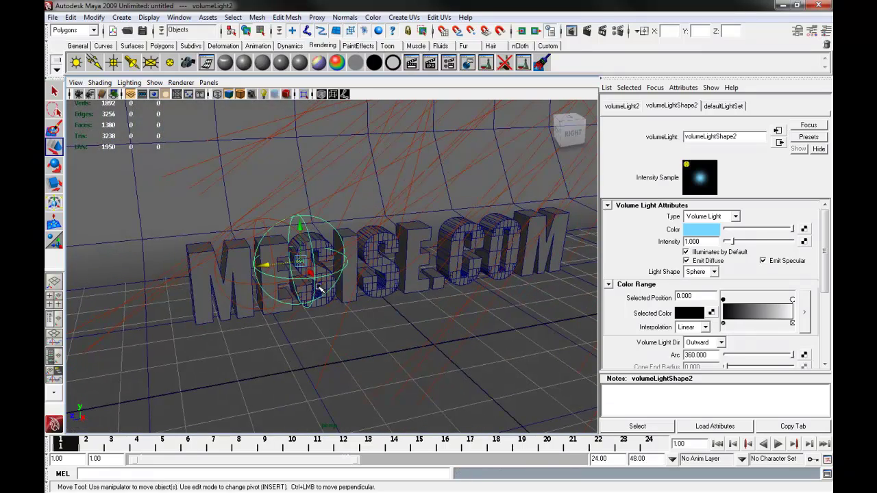
pyautogui.keyDown('alt'); pyautogui.moveTo(262, 286); pyautogui.dragTo(407, 290); pyautogui.keyUp('alt')
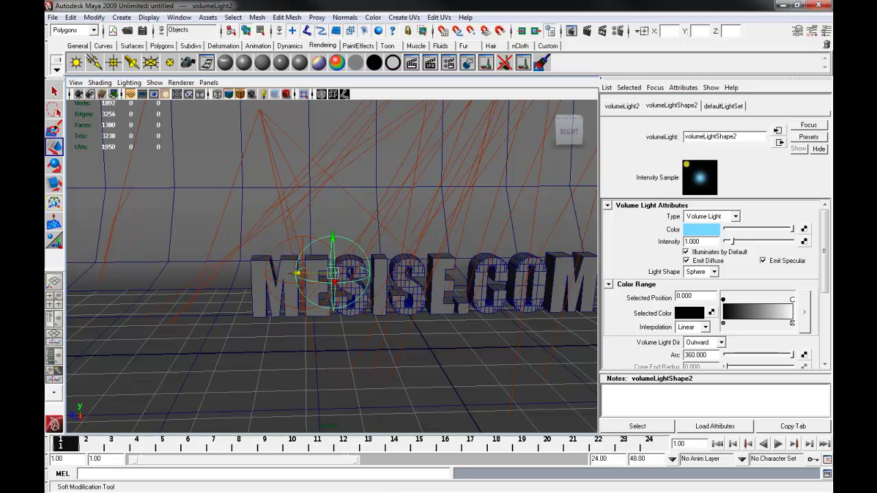
# Re-render the region around MESI with the two volume lights and compare it with the kept image
pyautogui.hotkey('alt', 'Tab')
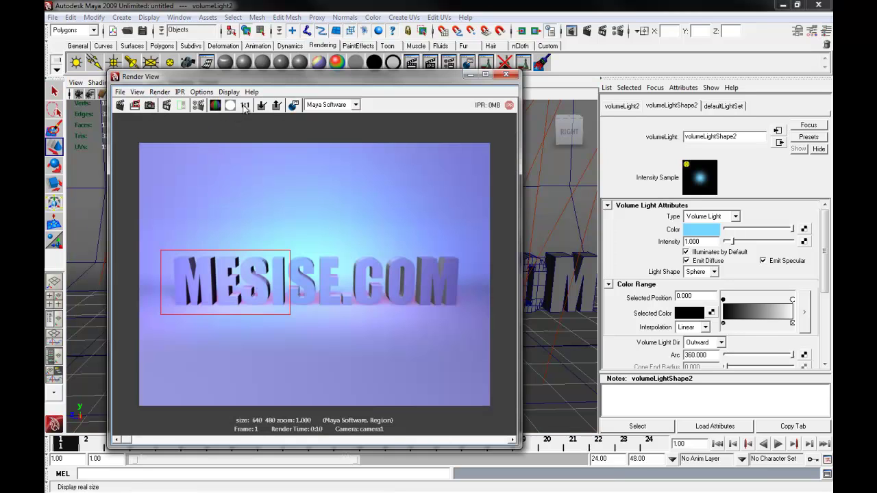
pyautogui.click(135, 105)
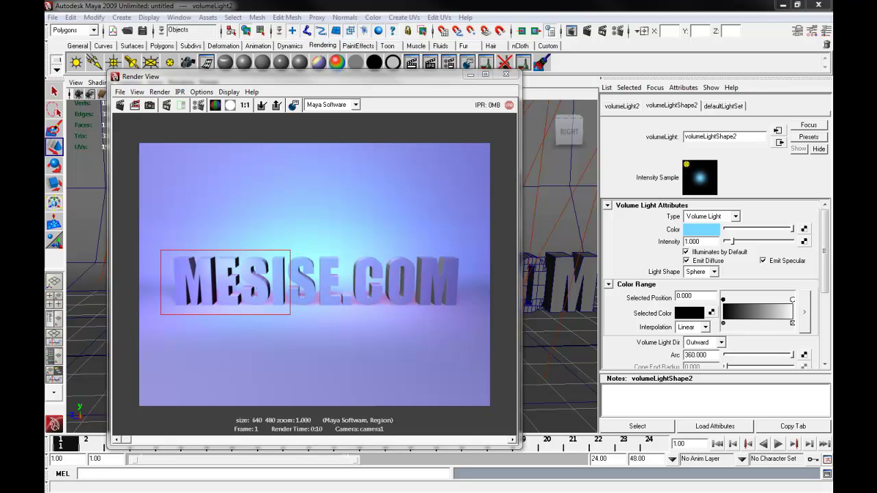
pyautogui.click(130, 442)
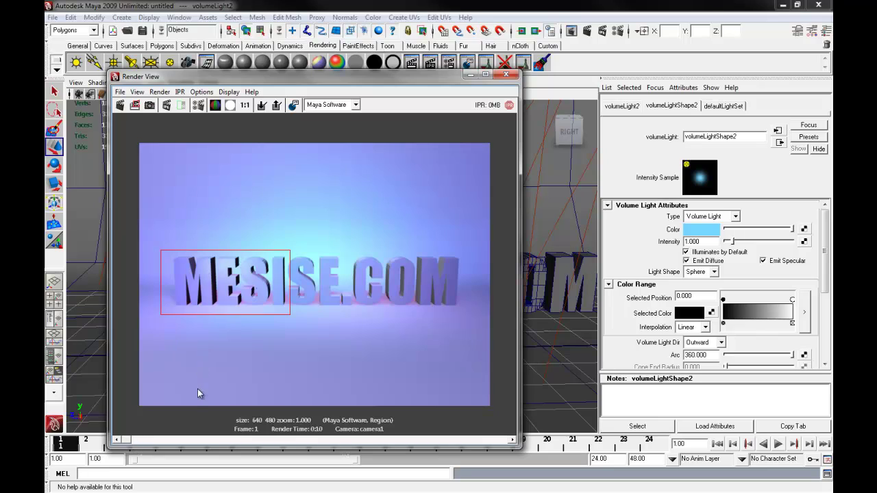
# Shift the second volume light along the text to the gap between E and S, and re-render the region around MESI
pyautogui.click(471, 74)
pyautogui.keyDown('alt'); pyautogui.moveTo(219, 278); pyautogui.dragTo(276, 308); pyautogui.keyUp('alt')
pyautogui.keyDown('shift'); pyautogui.click(206, 314); pyautogui.keyUp('shift')
pyautogui.keyDown('alt'); pyautogui.moveTo(207, 314); pyautogui.dragTo(346, 273); pyautogui.keyUp('alt')
pyautogui.hotkey('ctrl', 'd')
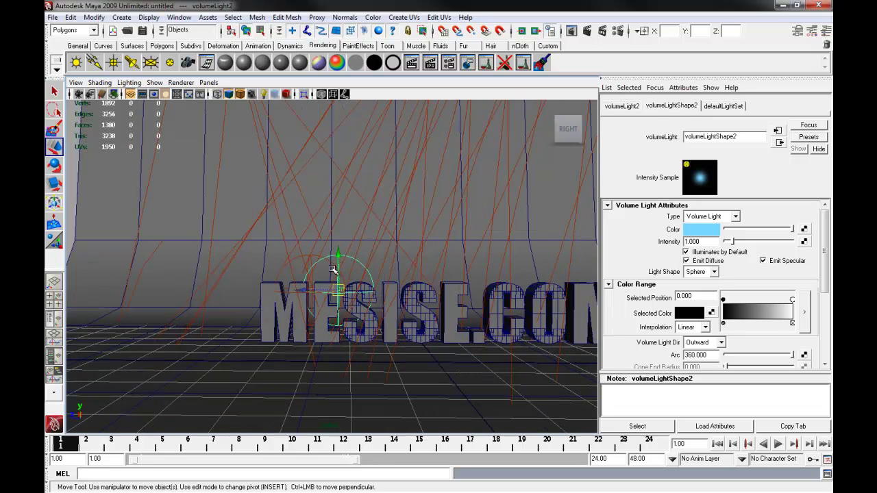
pyautogui.click(306, 291)
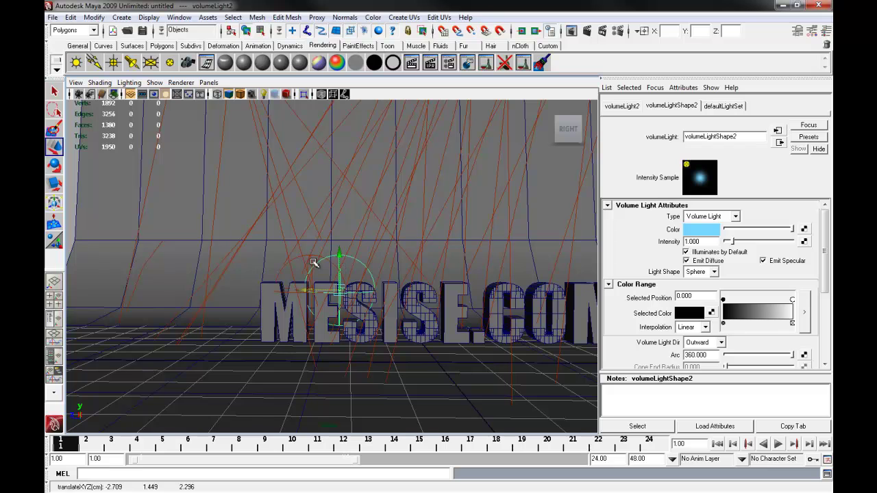
pyautogui.keyDown('alt'); pyautogui.moveTo(346, 293); pyautogui.dragTo(398, 298); pyautogui.keyUp('alt')
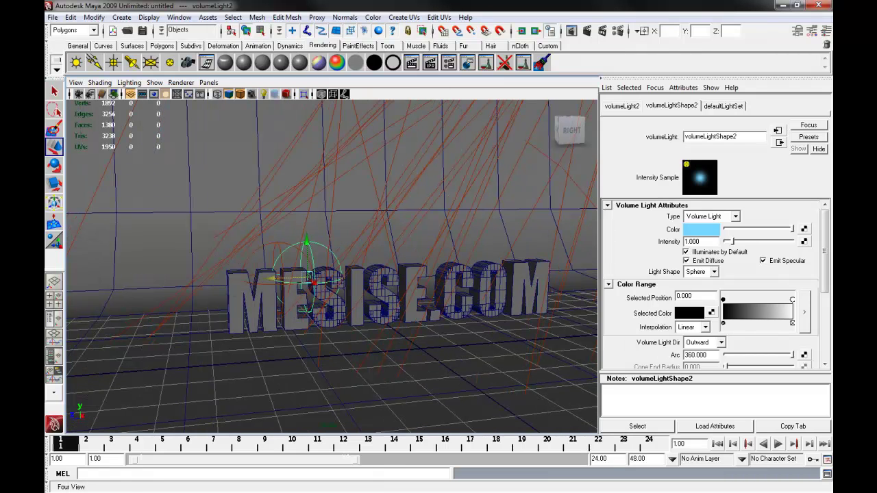
pyautogui.hotkey('alt', 'Tab')
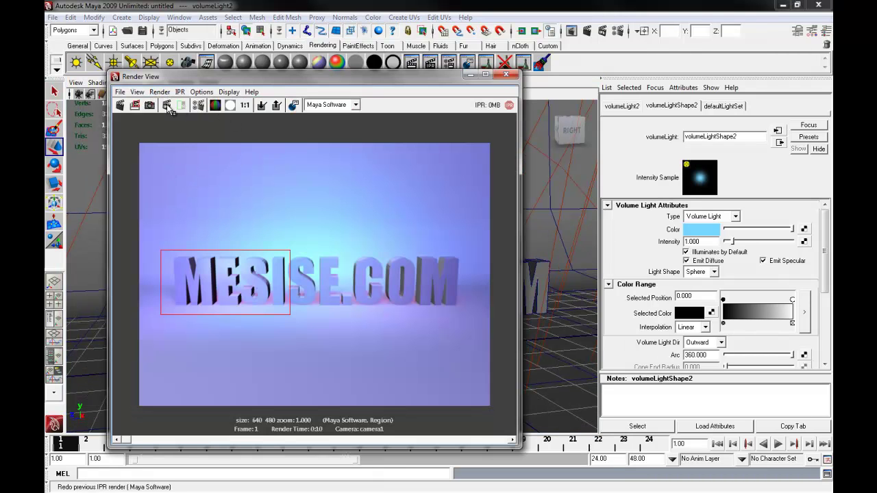
pyautogui.click(135, 105)
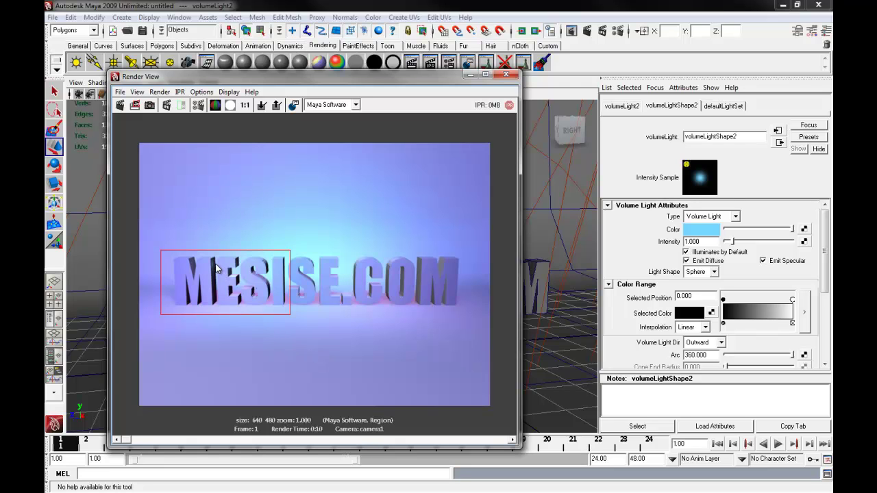
# Scale up the two volume lights so their spheres spread well beyond the first letters
pyautogui.click(470, 74)
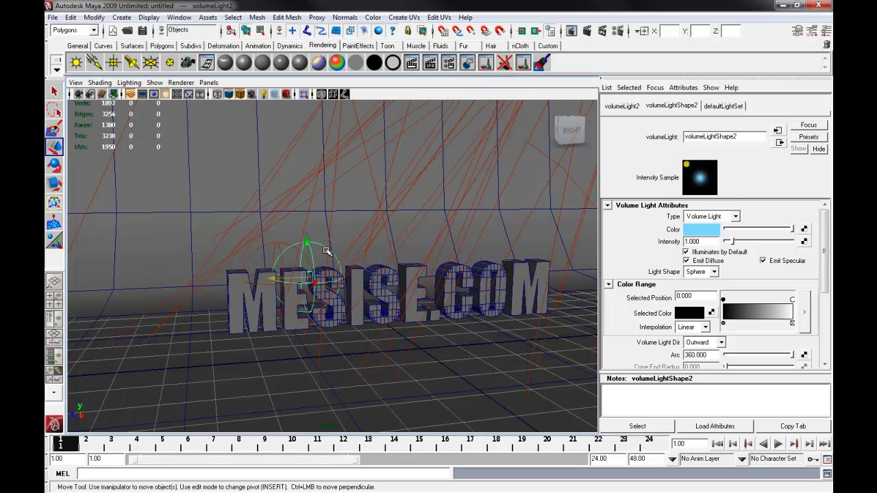
pyautogui.press('w')
pyautogui.keyDown('alt'); pyautogui.moveTo(279, 268); pyautogui.dragTo(401, 241); pyautogui.keyUp('alt')
pyautogui.click(287, 263)
pyautogui.press('r')
pyautogui.press('q')
pyautogui.click(324, 243)
pyautogui.press('r')
pyautogui.press('w')
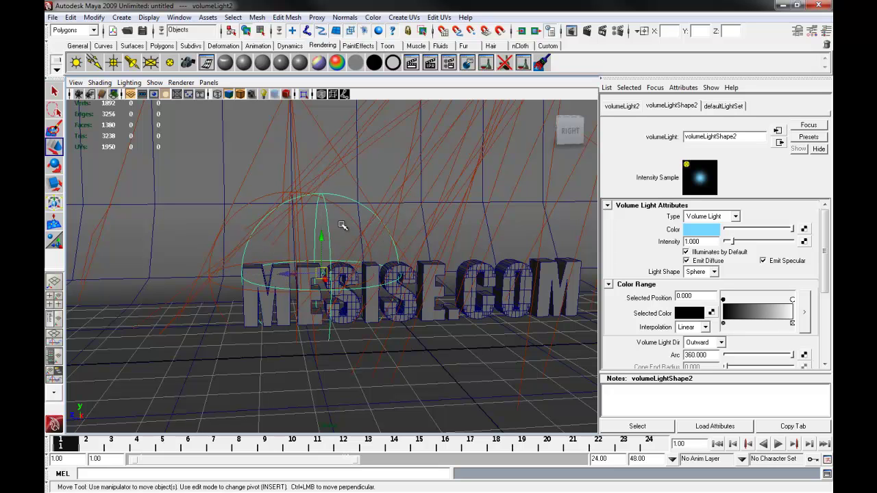
# Reposition the enlarged volume lights around the first letters and render the full camera1 image
pyautogui.moveTo(326, 232); pyautogui.dragTo(291, 258)
pyautogui.click(255, 198)
pyautogui.click(291, 243)
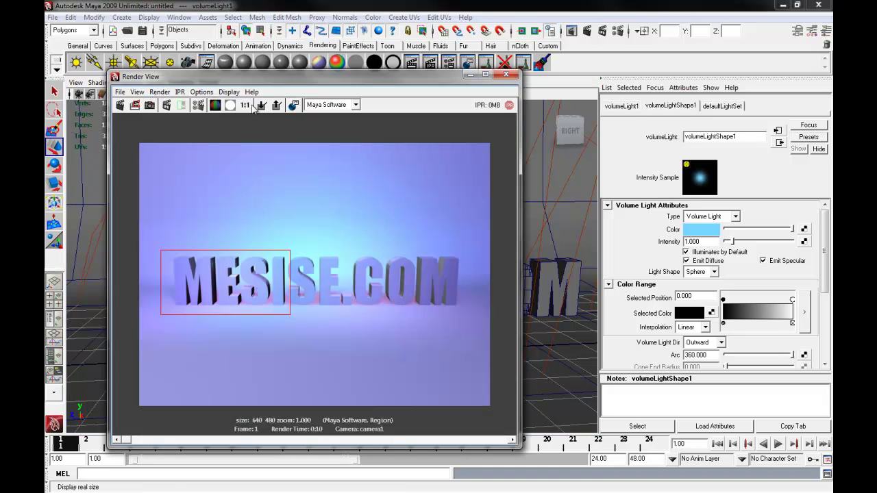
pyautogui.click(120, 106)
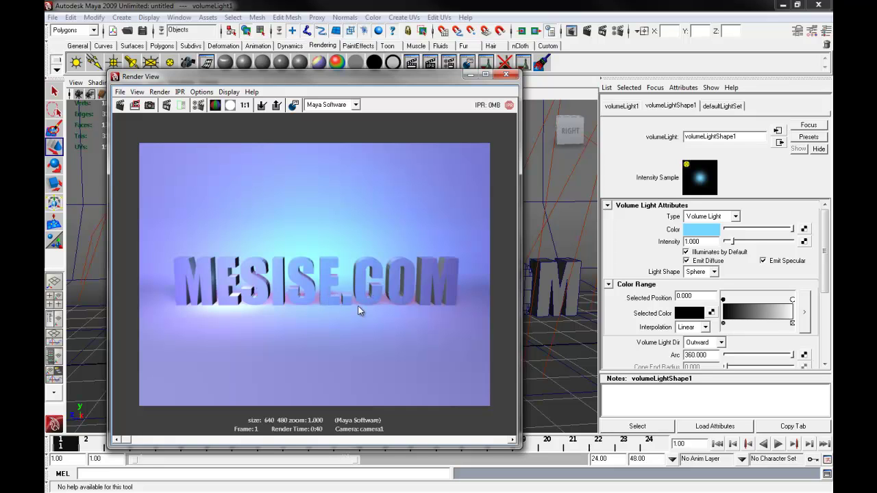
# Duplicate the cyan spot light high above the text and move the copy sideways to the opposite end of the backdrop
pyautogui.moveTo(445, 78); pyautogui.dragTo(0, 76)
pyautogui.keyDown('alt'); pyautogui.moveTo(463, 299); pyautogui.dragTo(520, 281); pyautogui.keyUp('alt')
pyautogui.keyDown('alt'); pyautogui.moveTo(520, 281); pyautogui.dragTo(445, 179, button='right'); pyautogui.keyUp('alt')
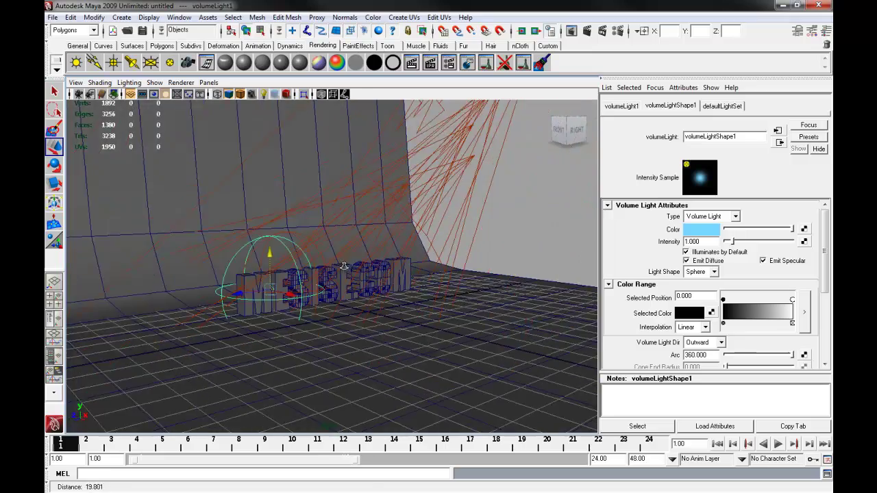
pyautogui.keyDown('alt'); pyautogui.moveTo(445, 180); pyautogui.dragTo(456, 174); pyautogui.keyUp('alt')
pyautogui.keyDown('alt'); pyautogui.moveTo(457, 174); pyautogui.dragTo(463, 266, button='middle'); pyautogui.keyUp('alt')
pyautogui.click(453, 169)
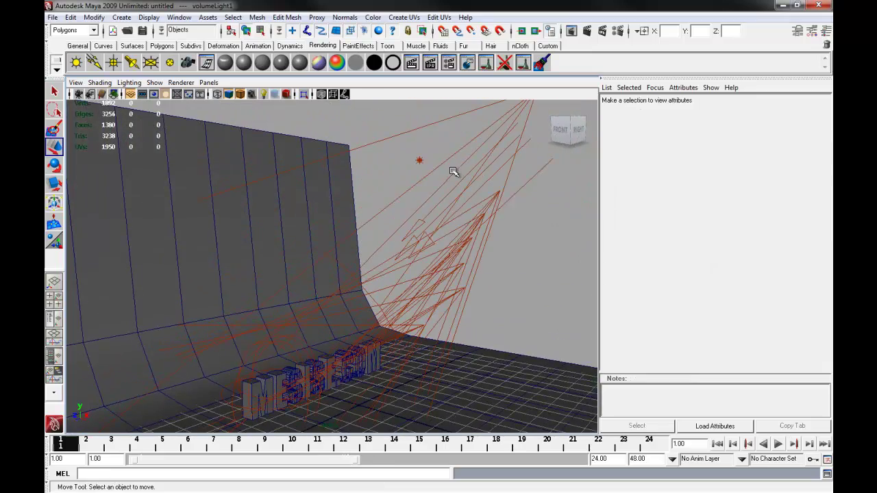
pyautogui.click(453, 177)
pyautogui.keyDown('alt'); pyautogui.moveTo(452, 193); pyautogui.dragTo(412, 194); pyautogui.keyUp('alt')
pyautogui.keyDown('alt'); pyautogui.moveTo(411, 194); pyautogui.dragTo(356, 212, button='right'); pyautogui.keyUp('alt')
pyautogui.keyDown('alt'); pyautogui.moveTo(357, 213); pyautogui.dragTo(360, 223, button='middle'); pyautogui.keyUp('alt')
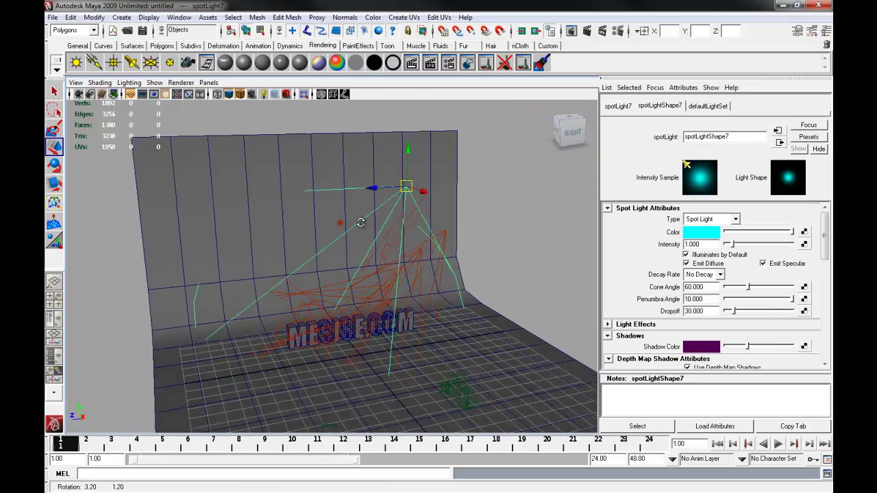
pyautogui.hotkey('ctrl', 'd')
pyautogui.moveTo(373, 189); pyautogui.dragTo(417, 192)
pyautogui.press('e')
pyautogui.press('w')
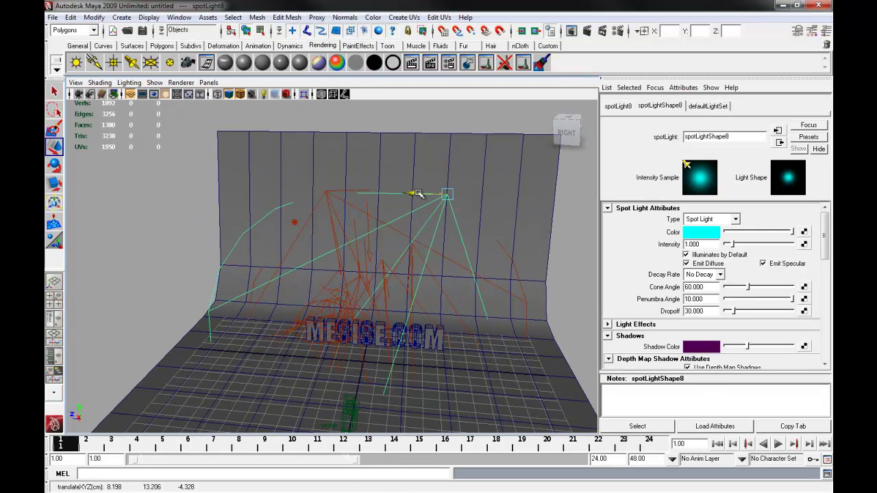
# Color the duplicated spot light purple with hue 266.61, saturation 0.692 and value 1, and set its cone angle to 34.218
pyautogui.click(700, 232)
pyautogui.click(622, 234)
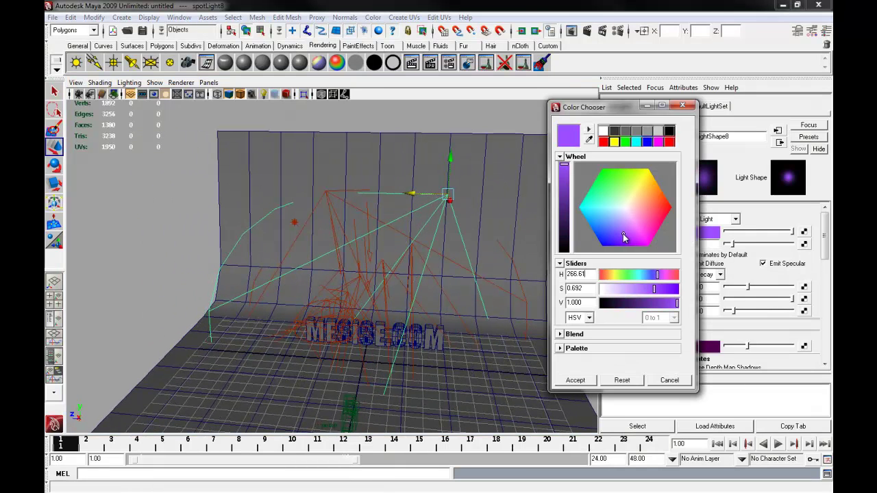
pyautogui.click(574, 380)
pyautogui.keyDown('alt'); pyautogui.moveTo(422, 317); pyautogui.dragTo(457, 316); pyautogui.keyUp('alt')
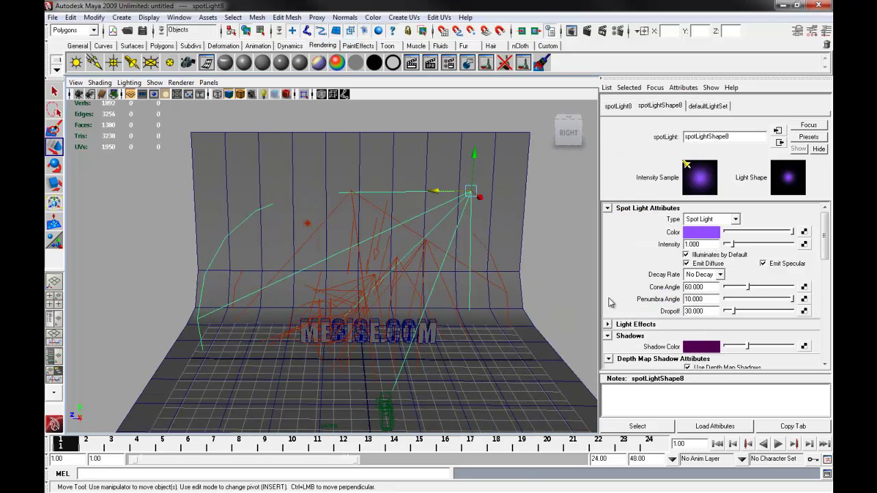
pyautogui.moveTo(747, 287); pyautogui.dragTo(739, 287)
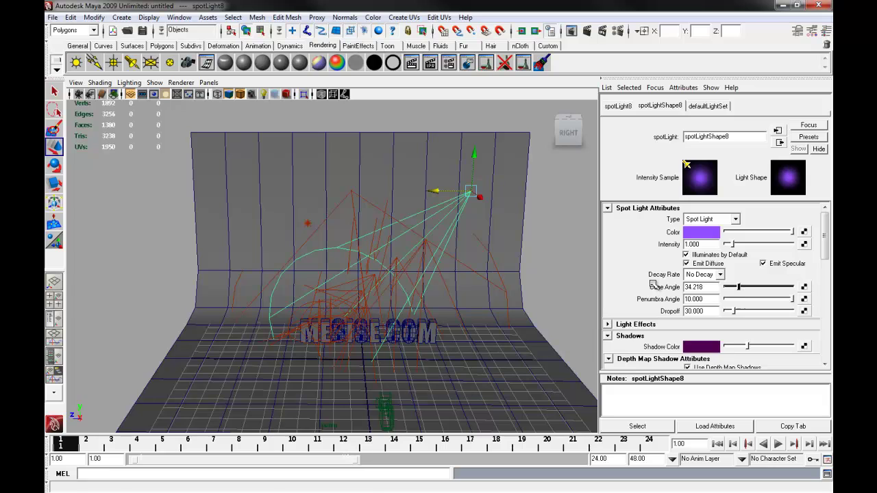
# Render the full camera1 image with the added purple spot light and compare it with the kept render
pyautogui.moveTo(45, 85); pyautogui.dragTo(384, 92)
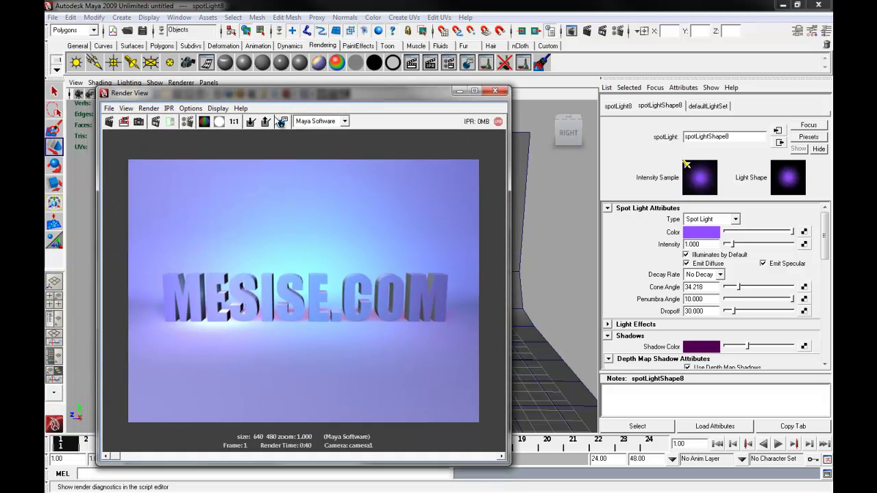
pyautogui.click(109, 121)
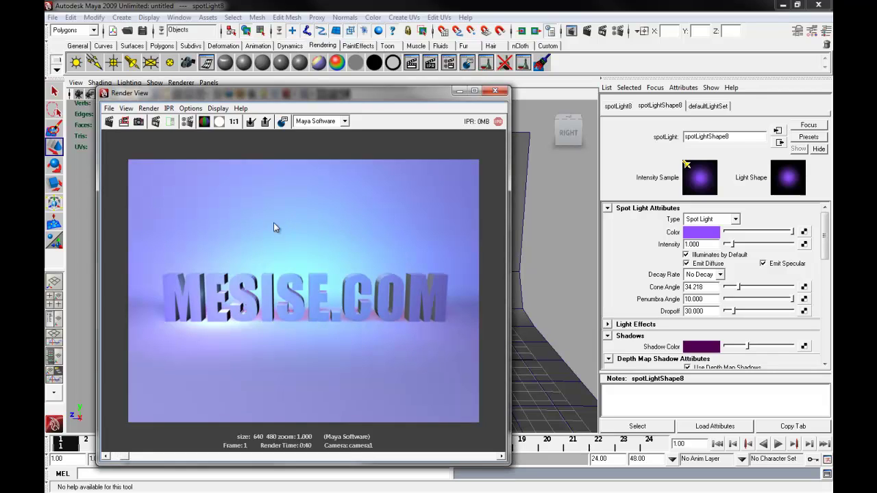
pyautogui.moveTo(125, 459); pyautogui.dragTo(116, 461)
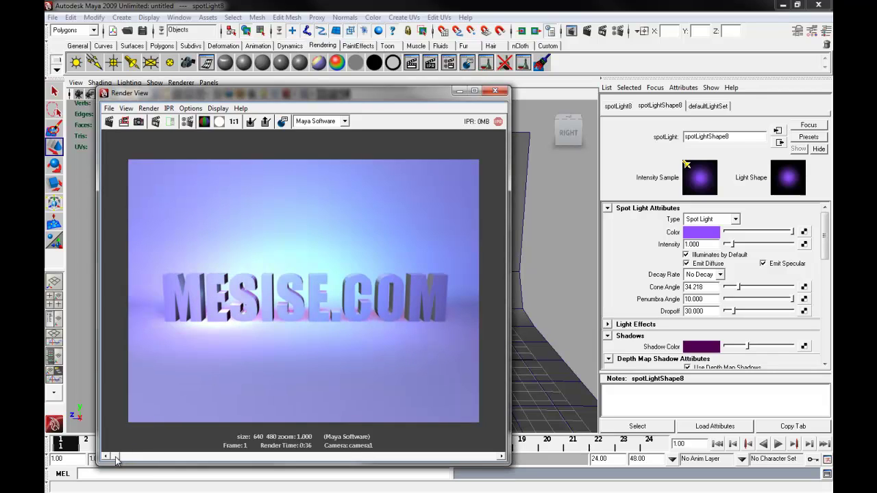